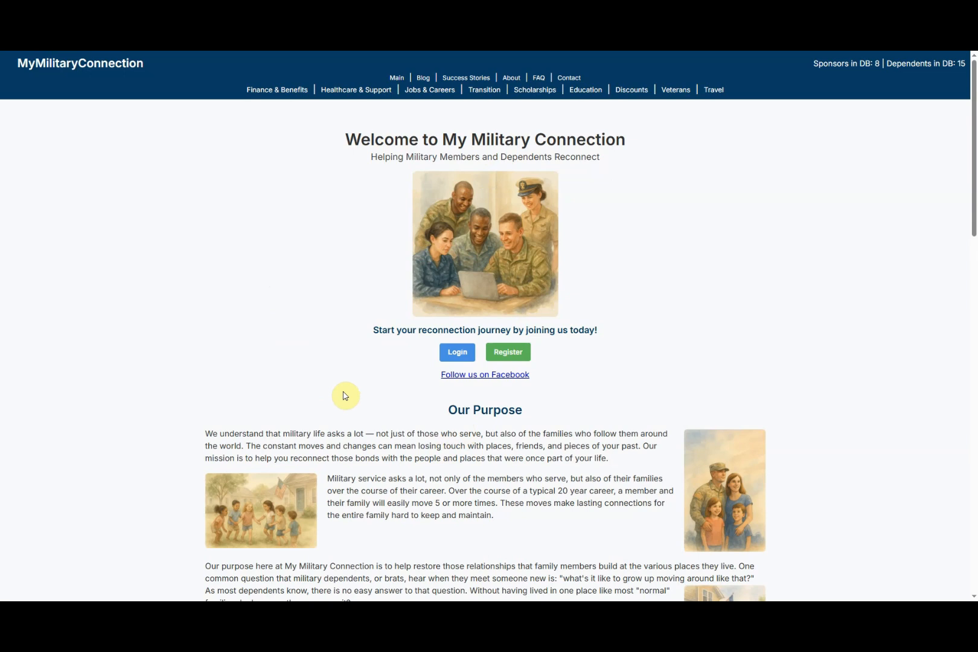
# - Log in to the sponsor account with the prefilled credentials
pyautogui.click(445, 353)
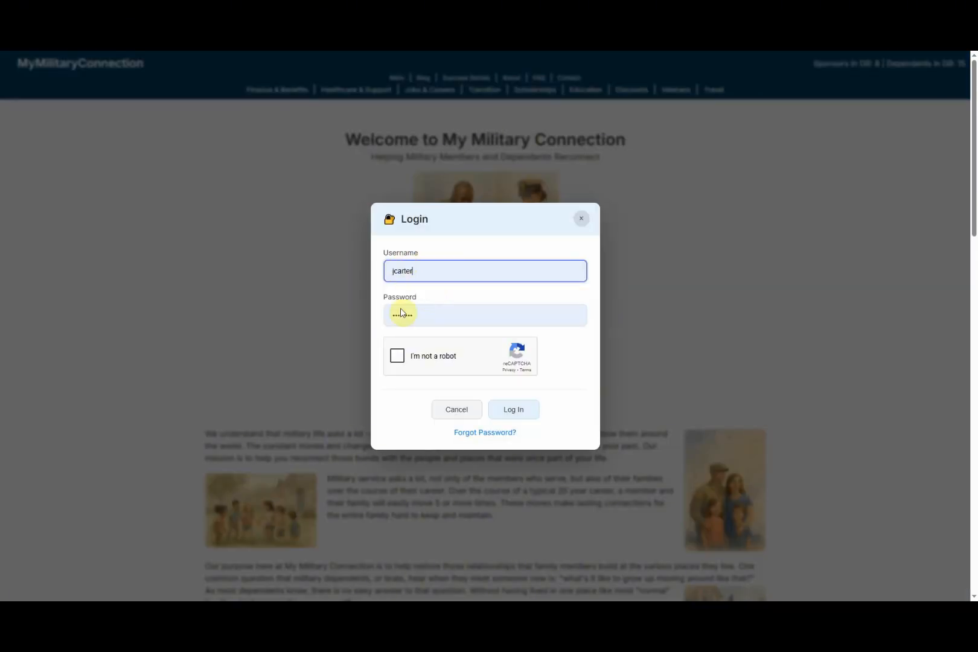
pyautogui.click(515, 416)
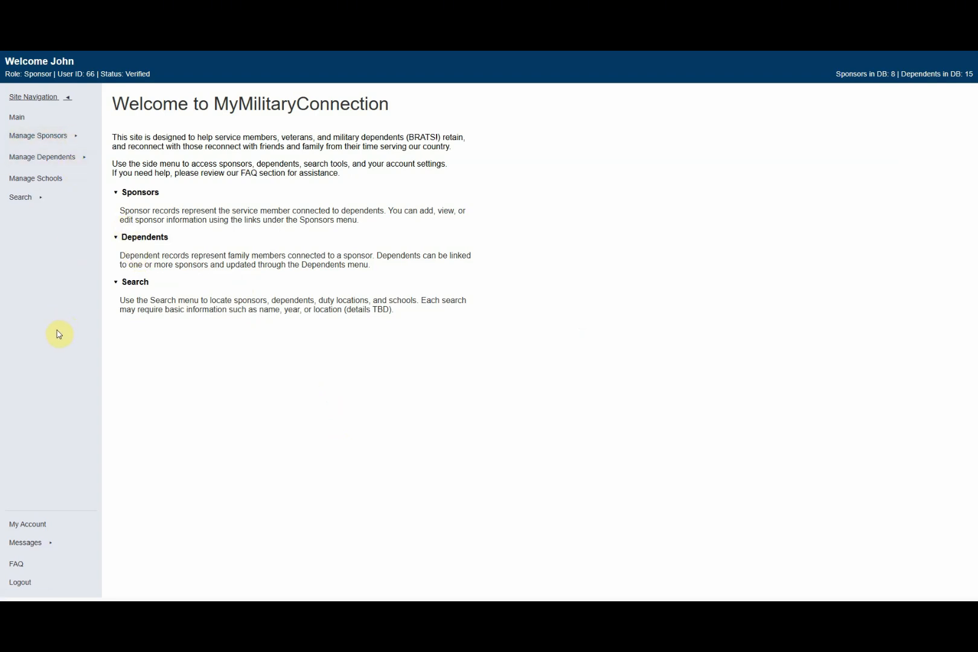
# - View the sponsor's read-only record, collapsing and expanding its details
pyautogui.click(76, 137)
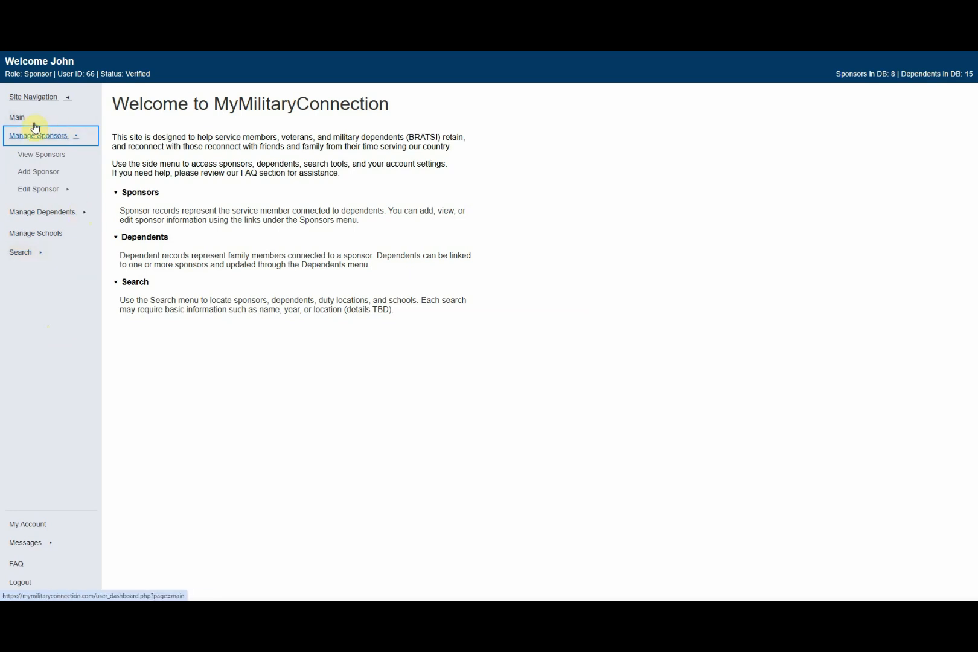
pyautogui.click(54, 160)
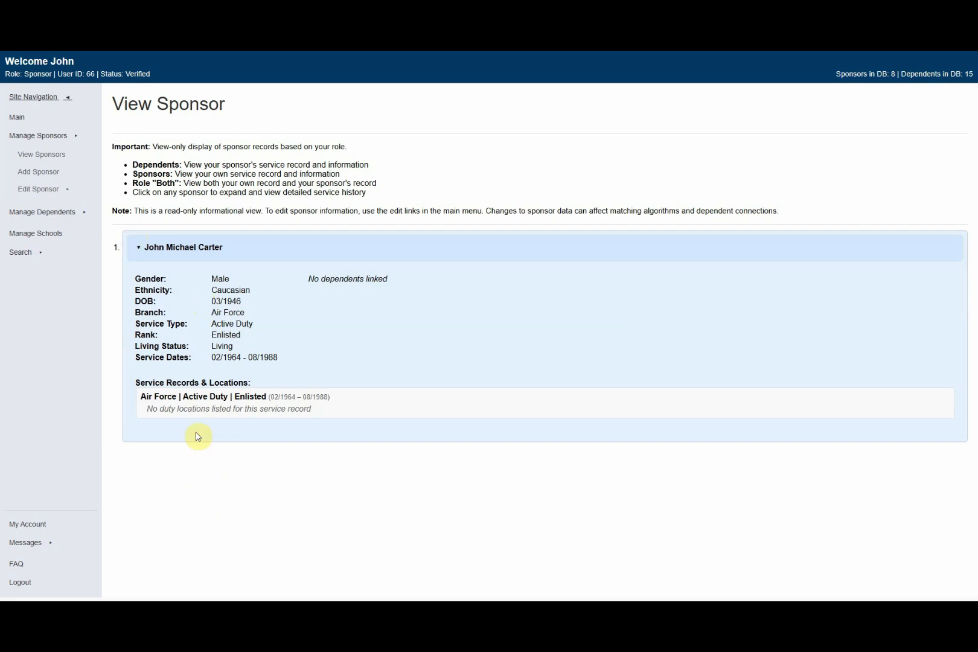
pyautogui.click(195, 249)
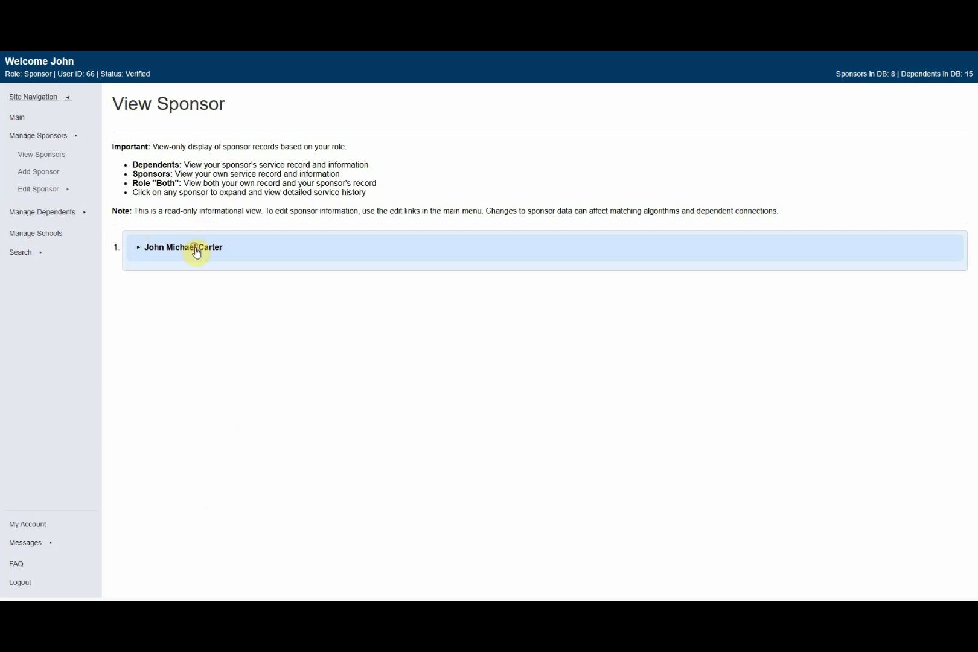
pyautogui.click(195, 252)
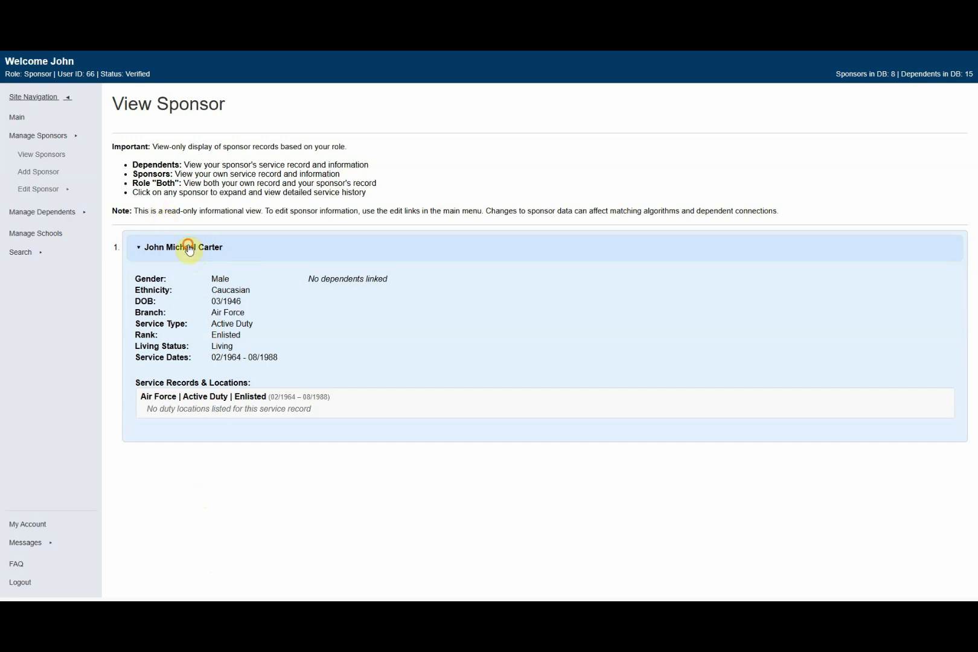
pyautogui.click(186, 247)
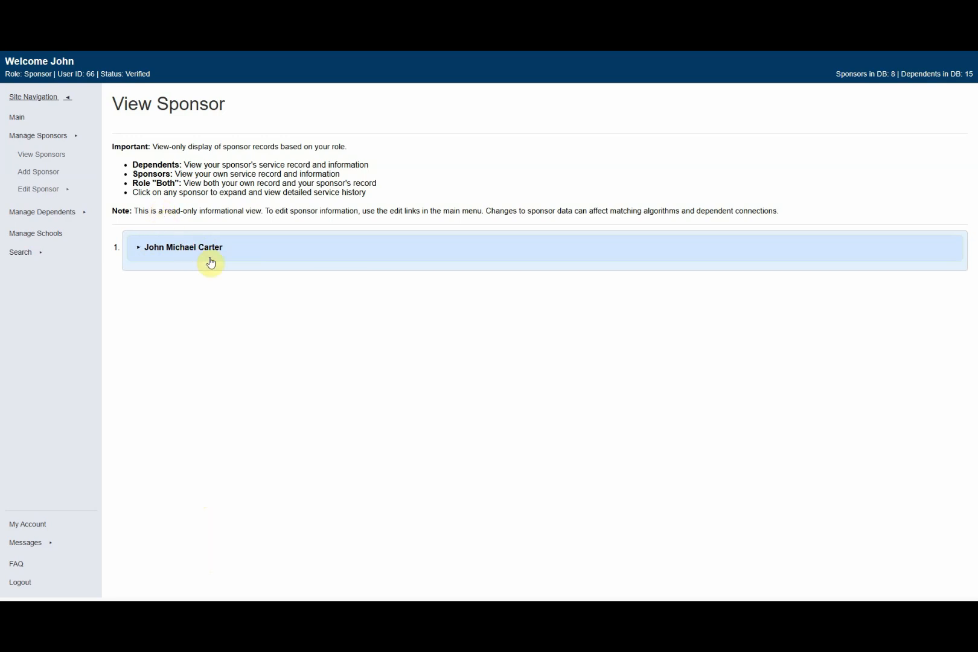
pyautogui.click(180, 247)
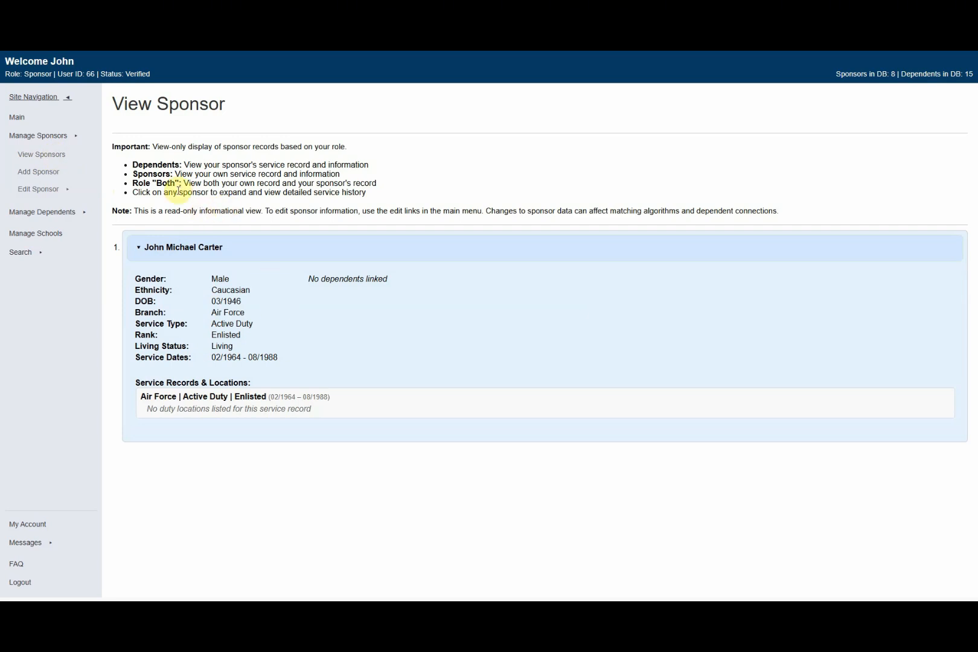
# - Review the sponsor's edit pages for sponsor info, service records and duty locations
pyautogui.click(71, 190)
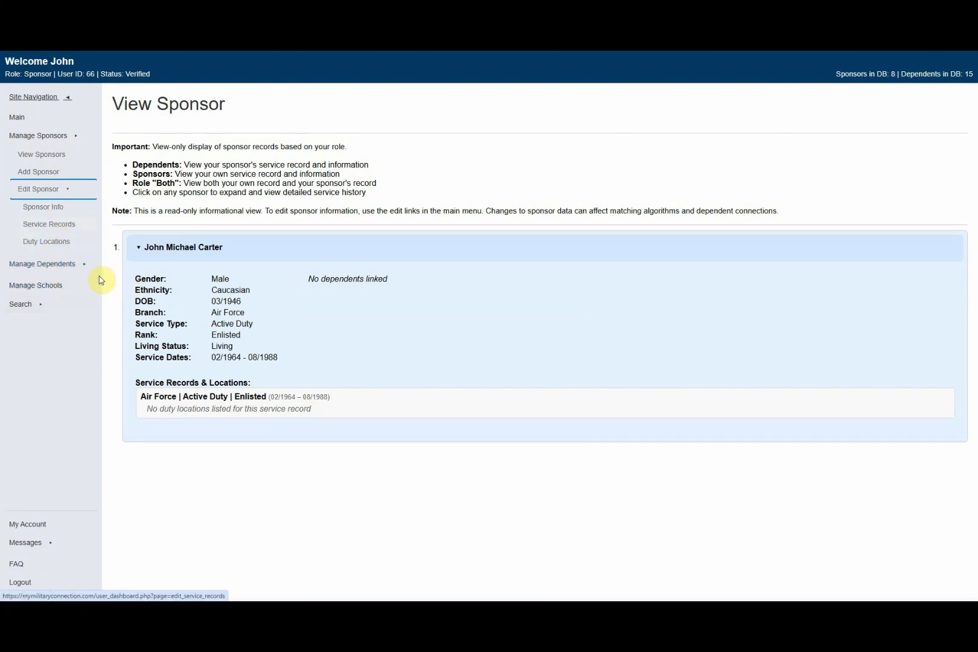
pyautogui.click(57, 208)
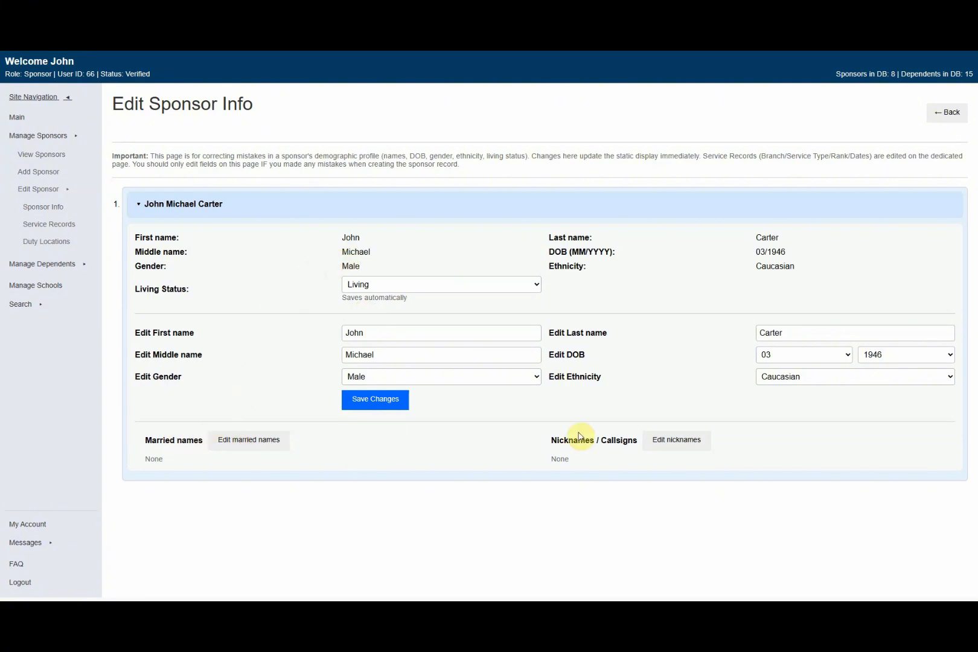
pyautogui.click(55, 226)
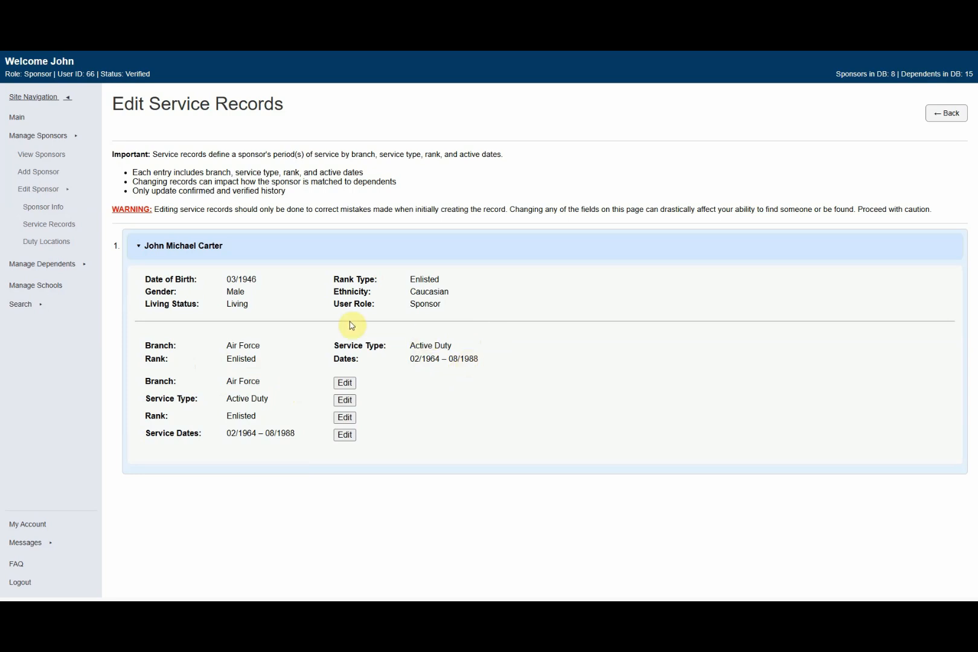
pyautogui.click(197, 252)
pyautogui.click(181, 248)
pyautogui.click(216, 247)
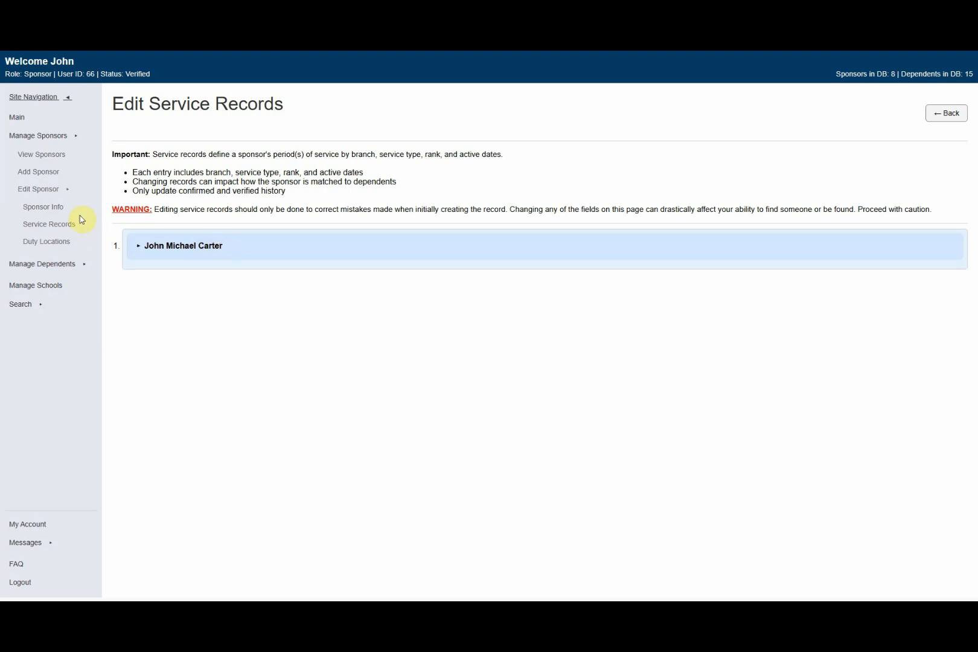
pyautogui.click(210, 247)
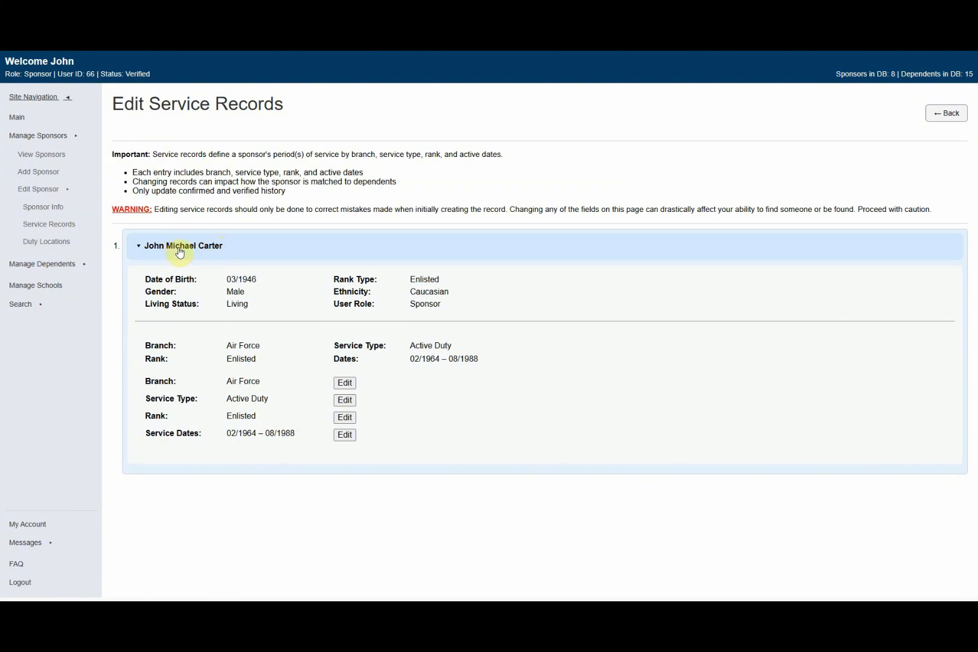
pyautogui.click(35, 244)
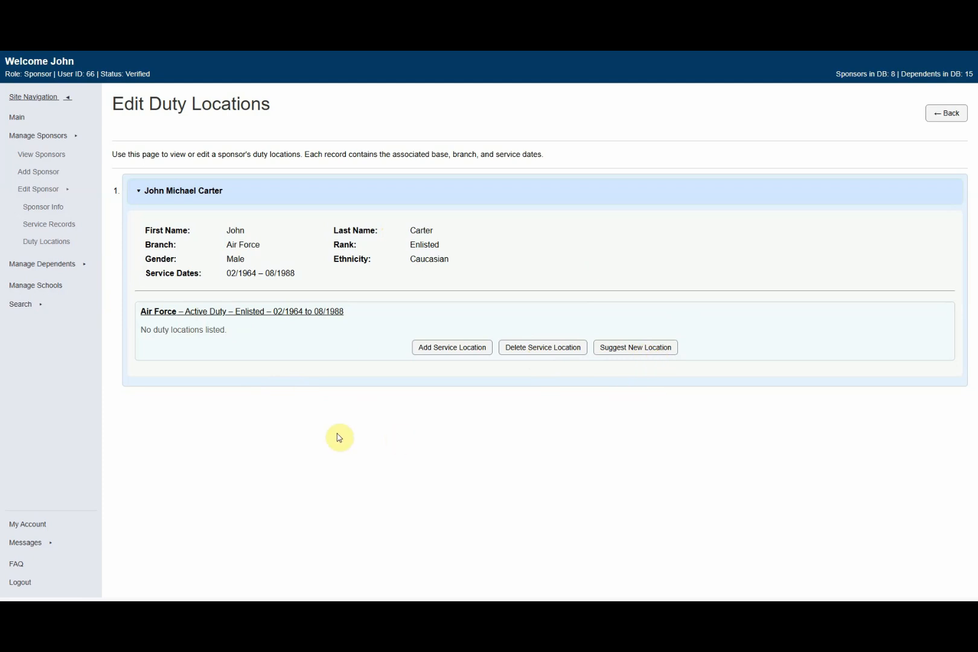
# - Return to editing the sponsor info and examine the available Living Status options
pyautogui.click(44, 207)
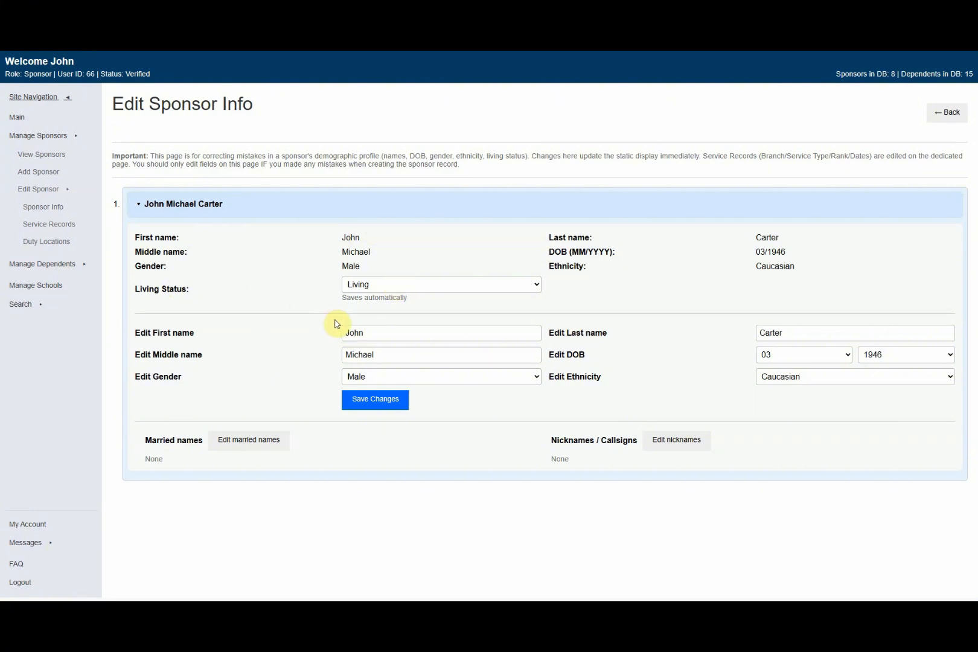
pyautogui.click(392, 293)
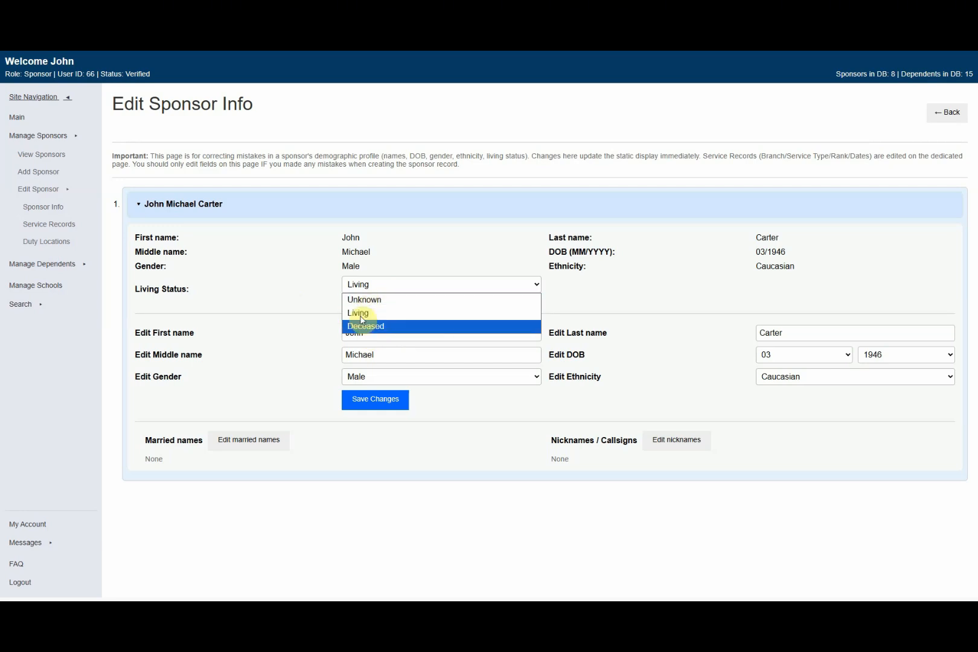
pyautogui.click(296, 294)
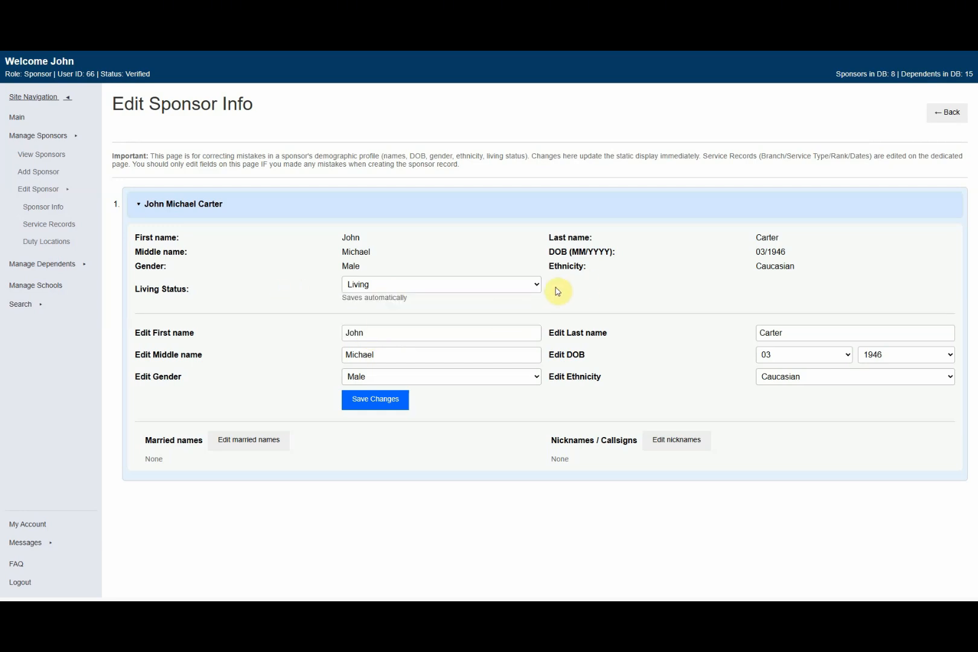
# - Change the spelling of the sponsor's first name and save the changes
pyautogui.doubleClick(369, 333)
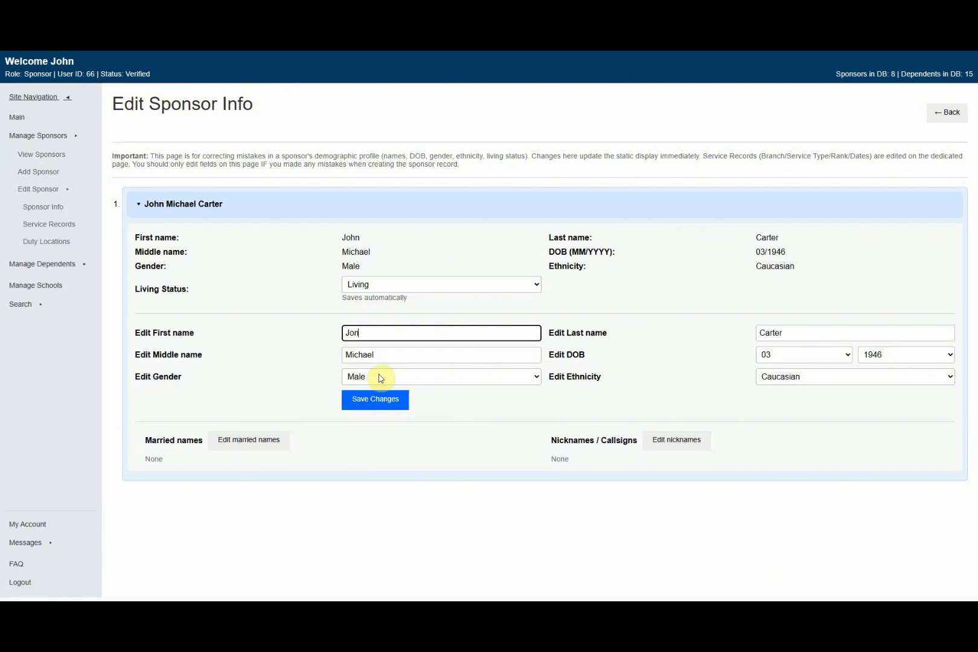
pyautogui.write('Jon')
pyautogui.click(369, 400)
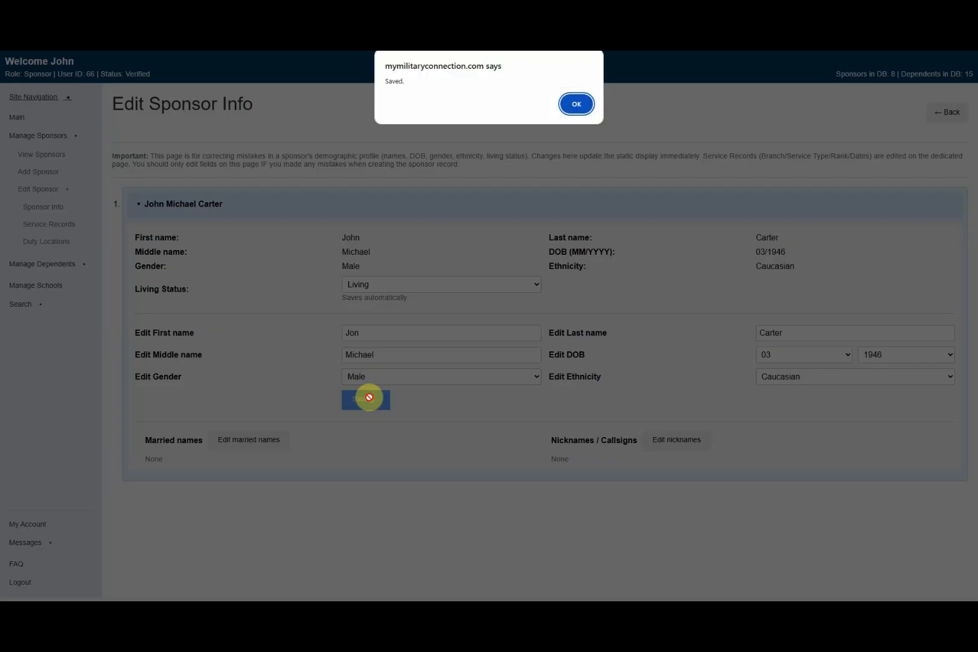
pyautogui.click(574, 107)
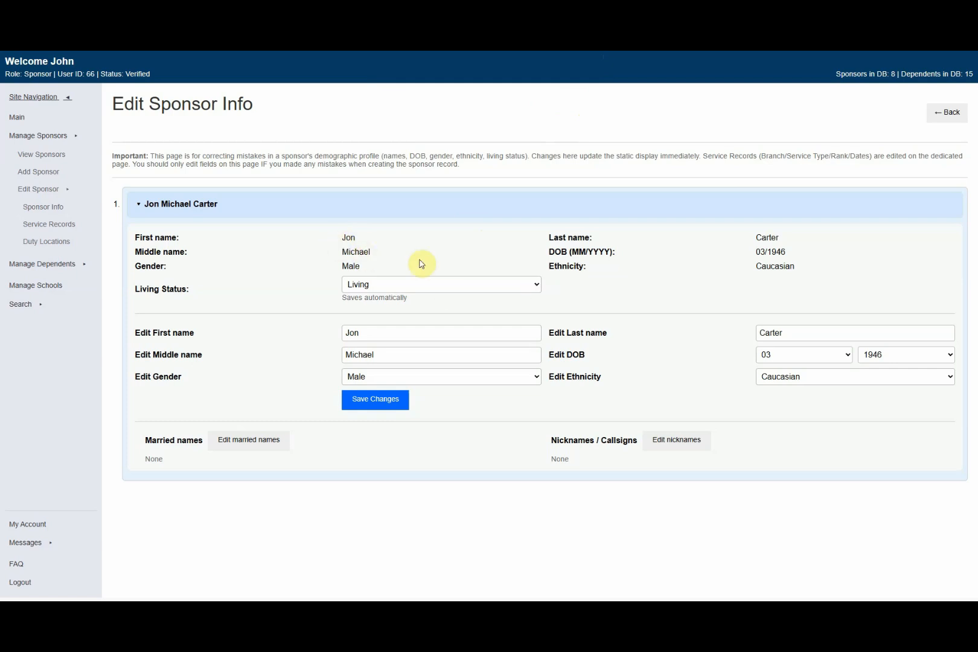
# - Enter the original spelling in the sponsor's first-name field and select a different birth month
pyautogui.click(355, 333)
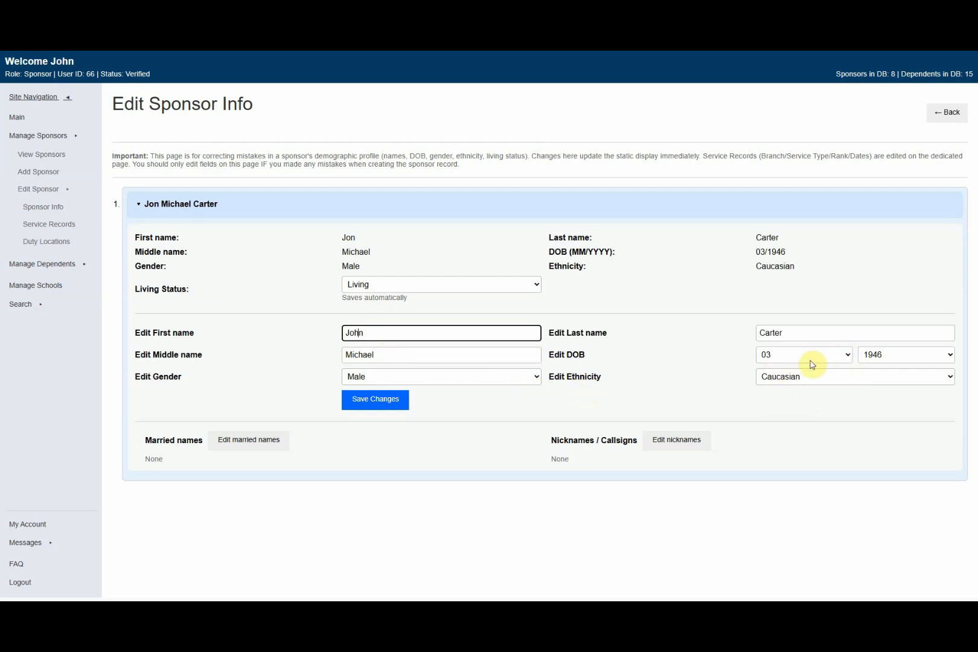
pyautogui.click(830, 358)
pyautogui.click(770, 437)
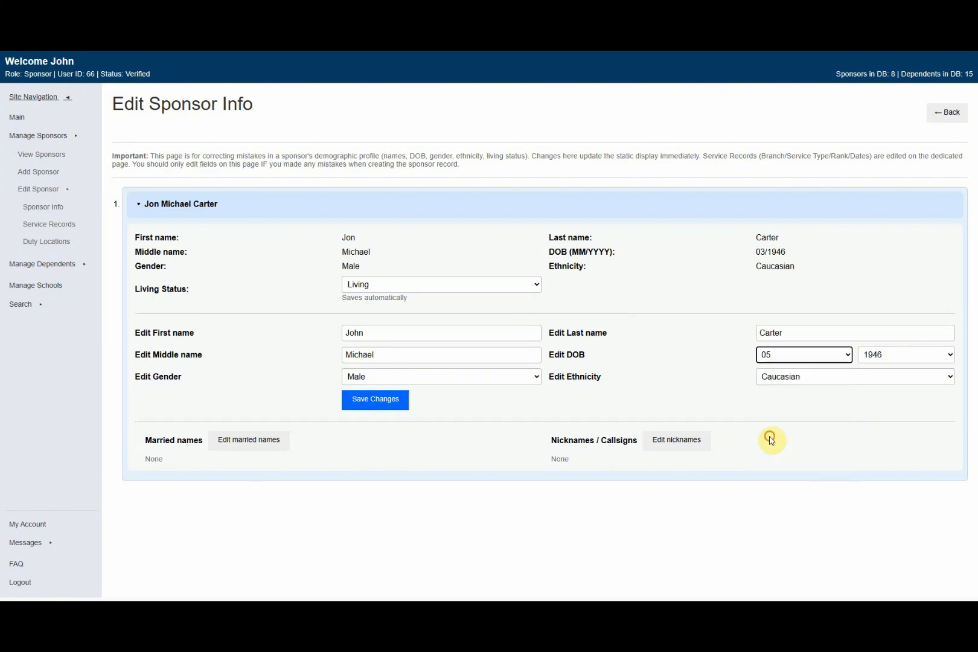
# - Examine the available gender options for the sponsor
pyautogui.click(449, 380)
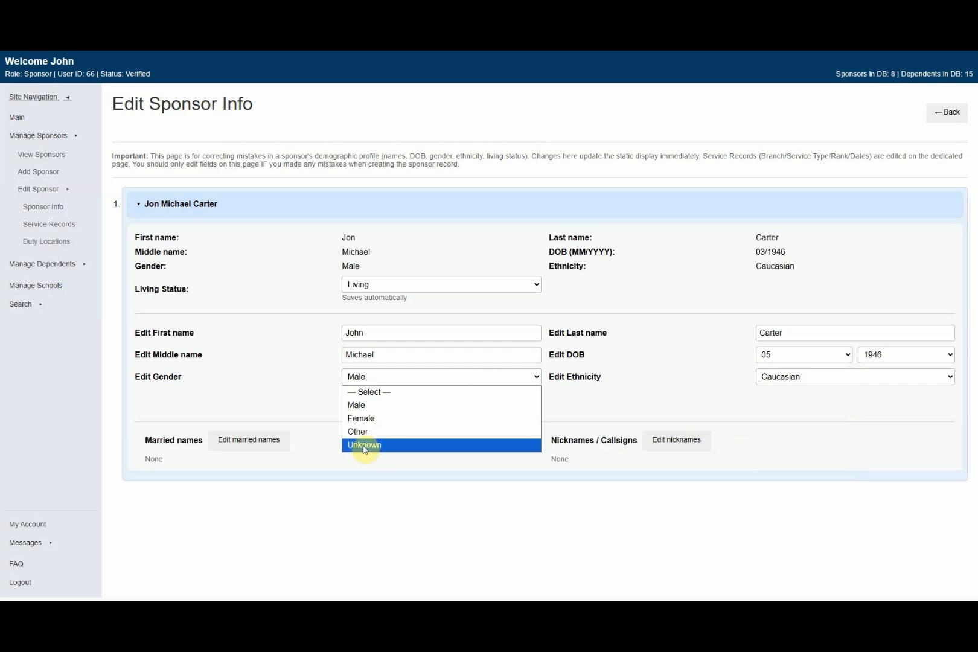
pyautogui.click(332, 391)
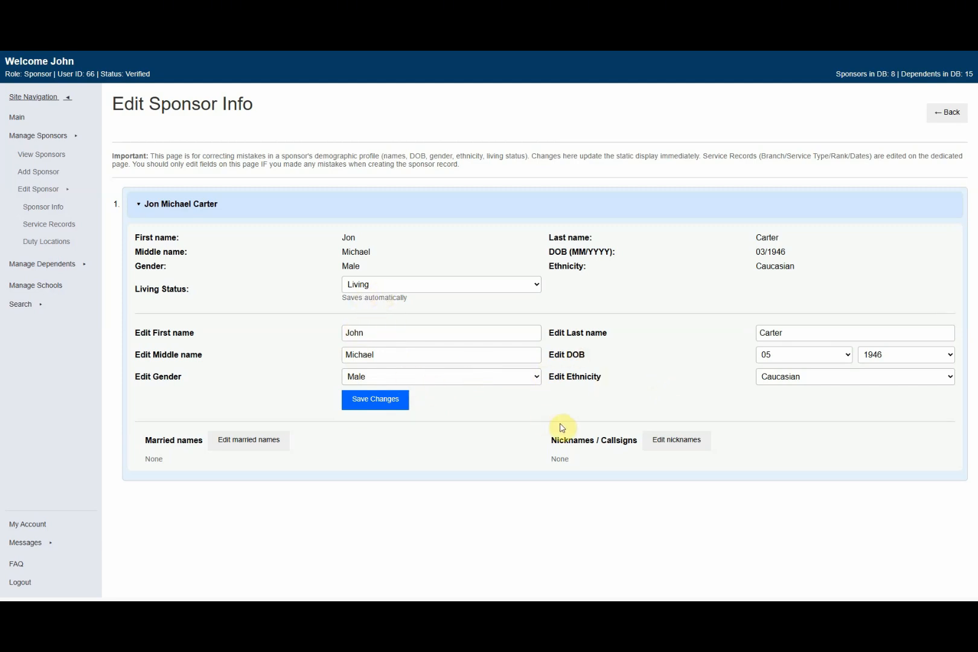
# - Add a nickname to the sponsor's nicknames and callsigns
pyautogui.click(680, 444)
pyautogui.click(437, 317)
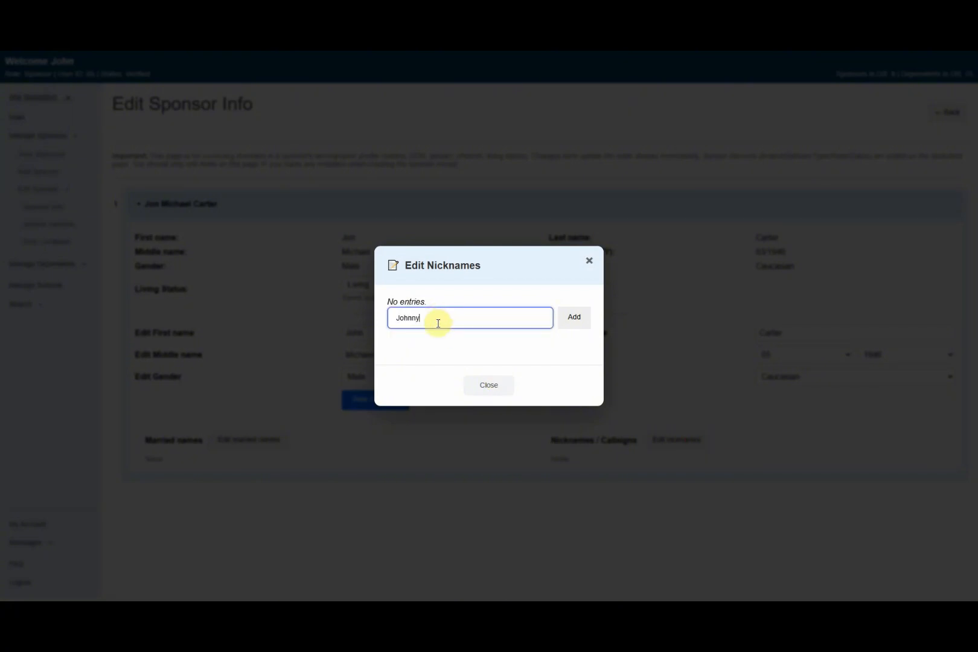
pyautogui.write('Johnny')
pyautogui.click(574, 318)
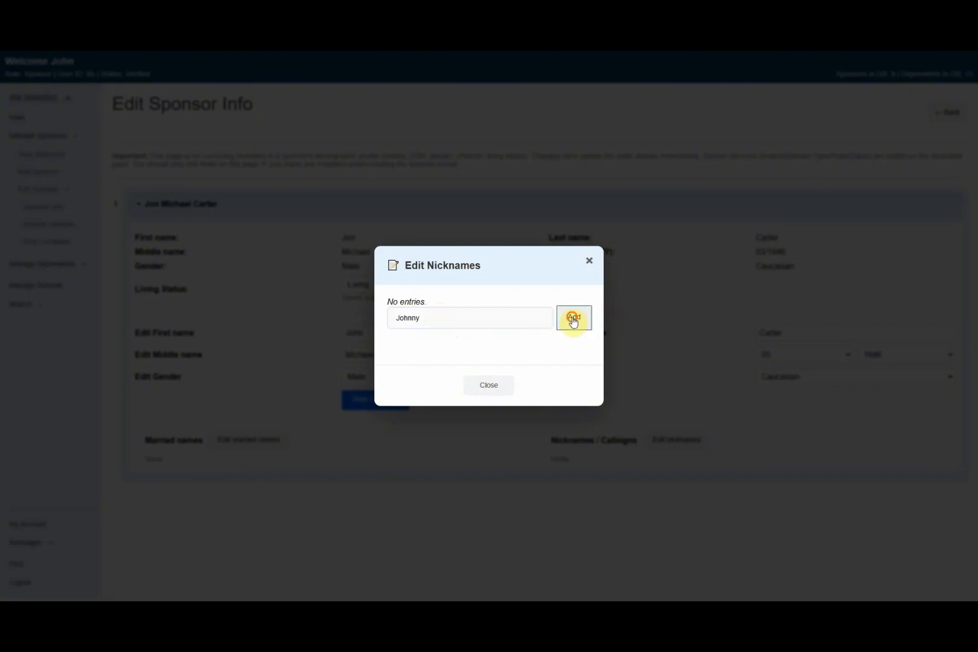
pyautogui.click(499, 413)
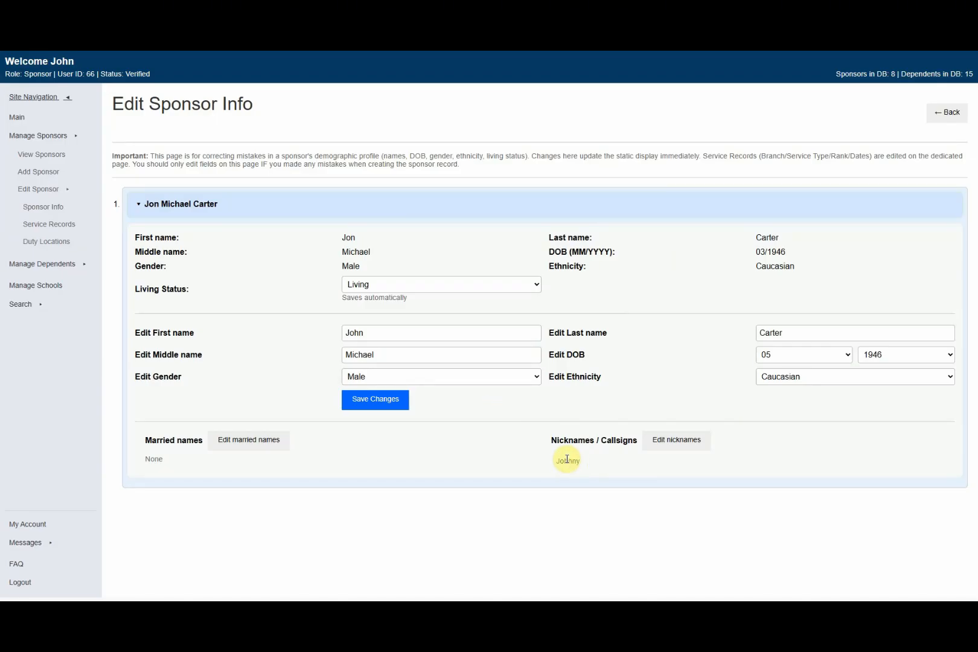
pyautogui.click(37, 314)
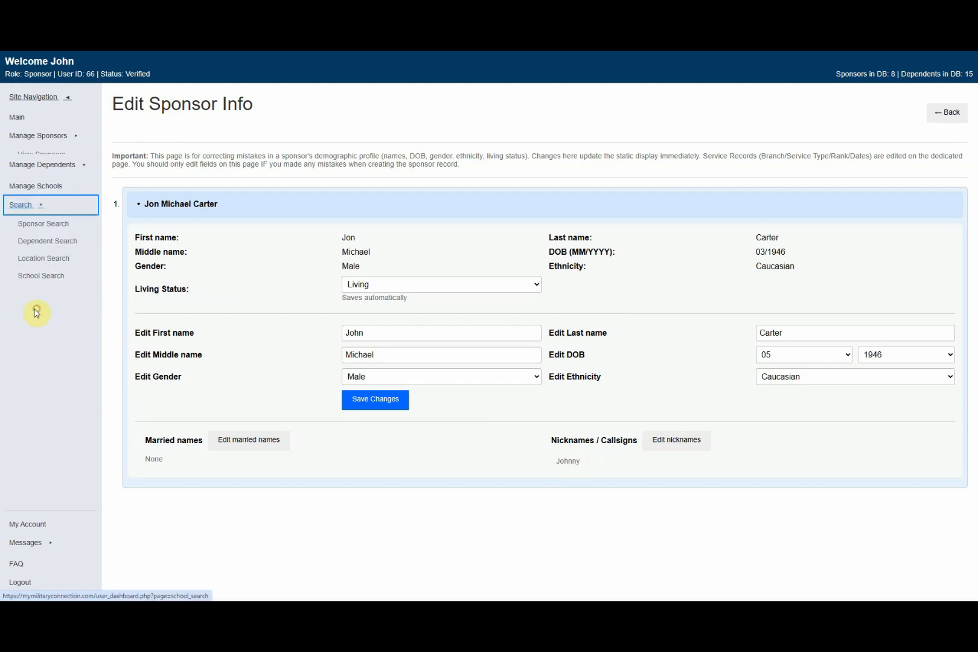
pyautogui.click(45, 198)
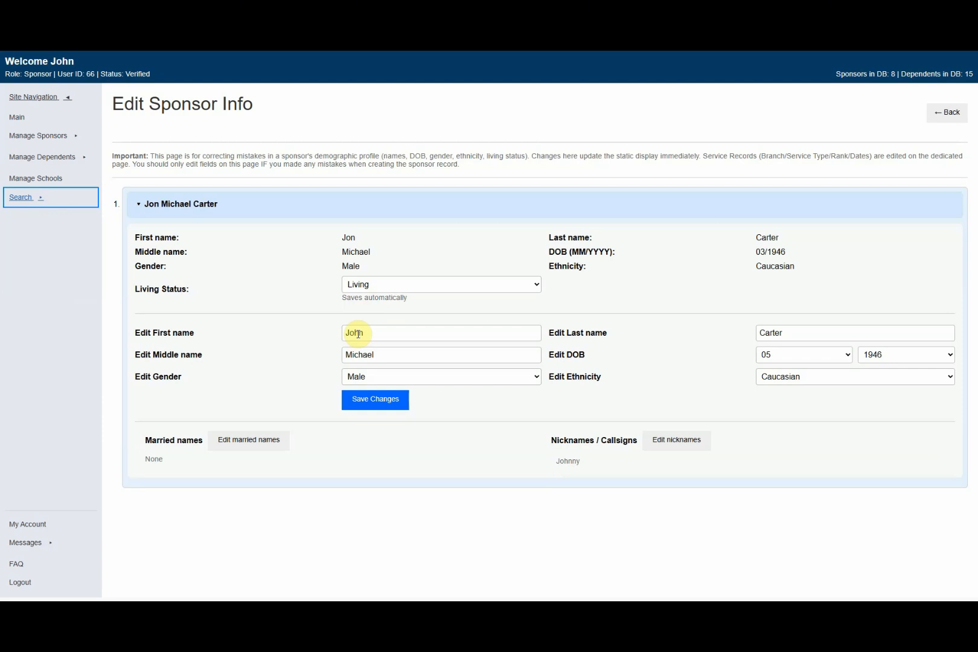
pyautogui.click(678, 442)
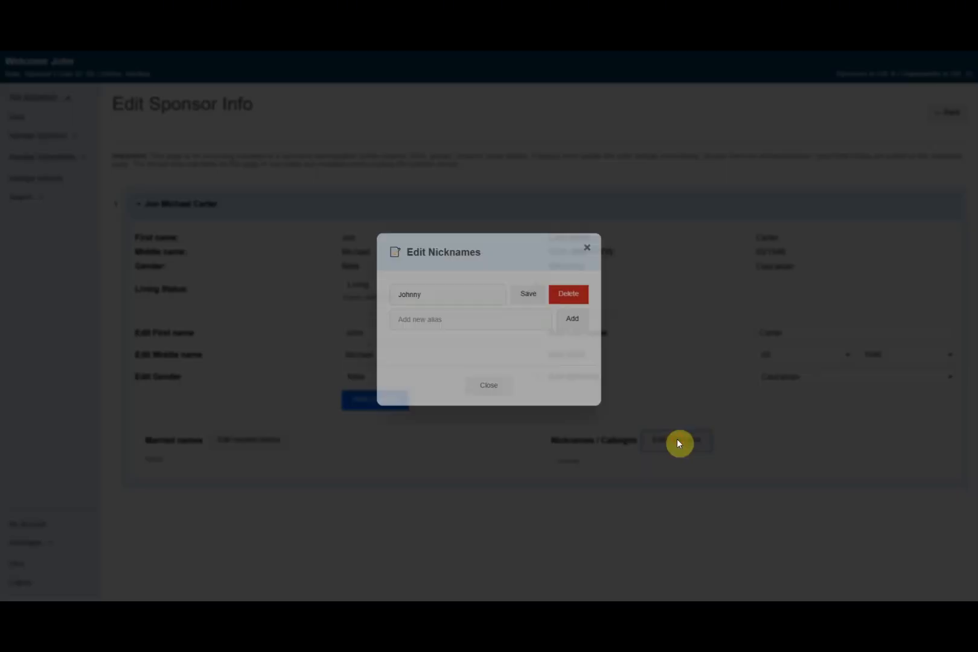
pyautogui.click(435, 301)
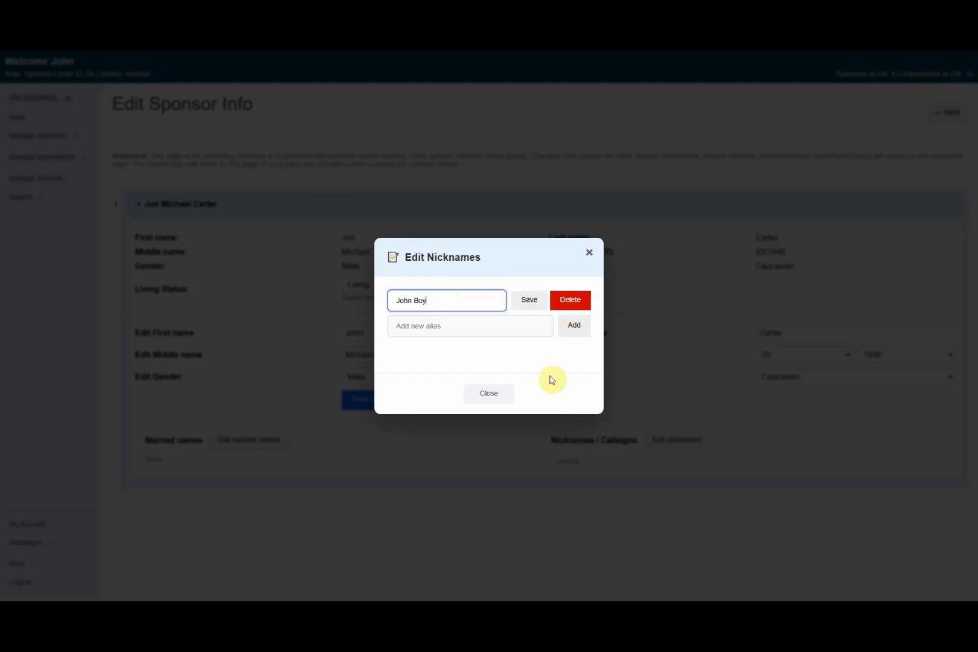
pyautogui.click(488, 396)
# - Add a second nickname as a new alias alongside the sponsor's existing one
pyautogui.click(675, 440)
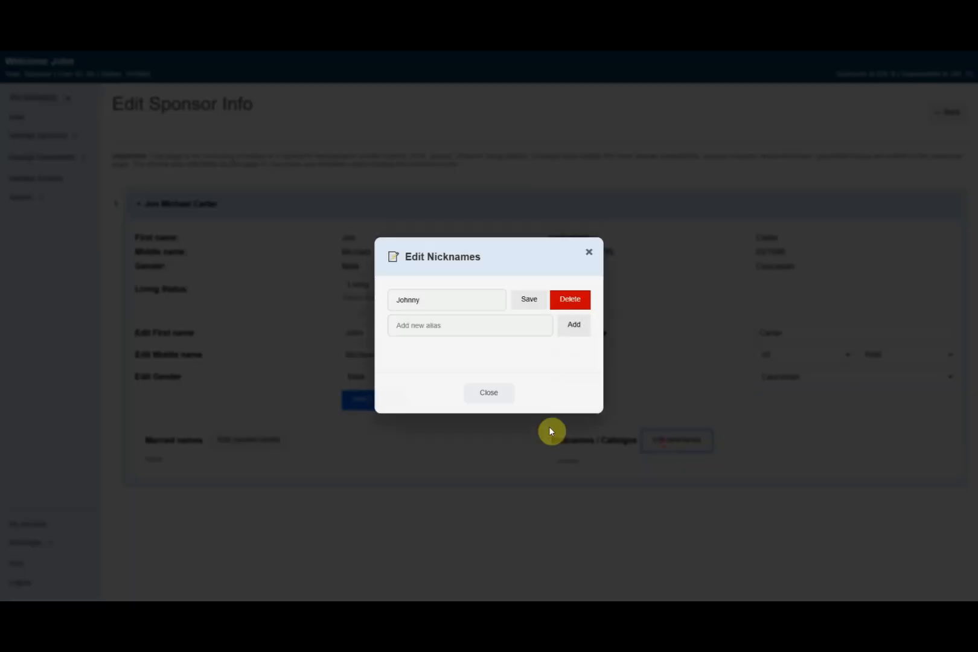
pyautogui.click(433, 324)
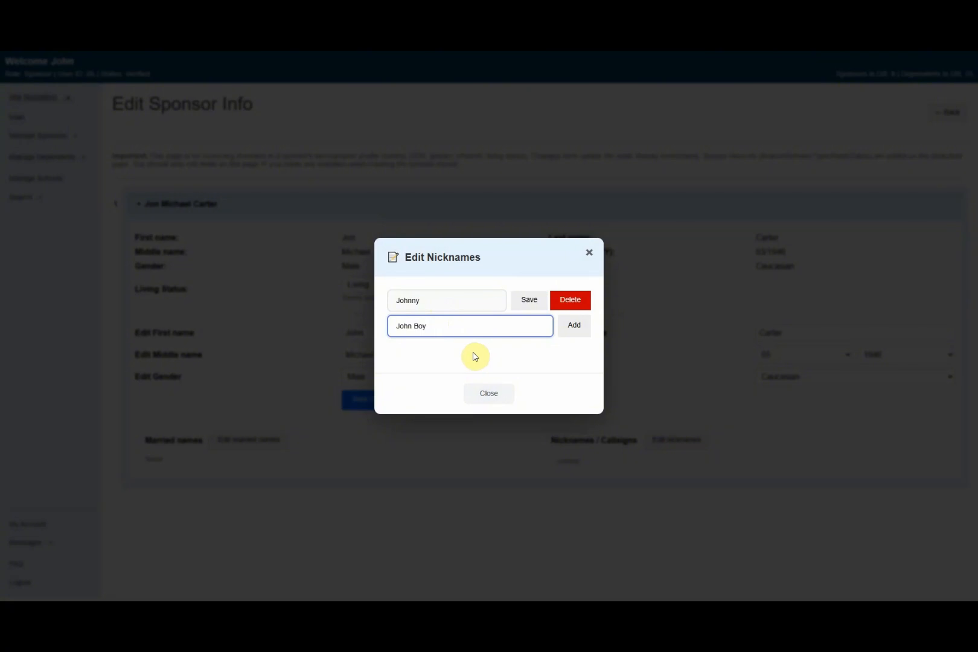
pyautogui.click(577, 328)
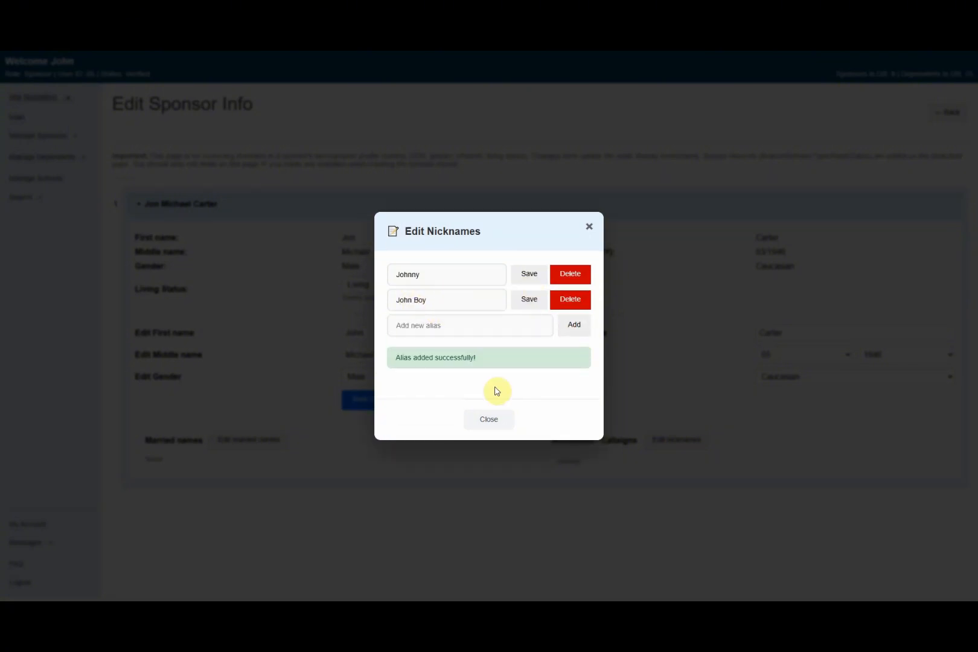
pyautogui.click(481, 417)
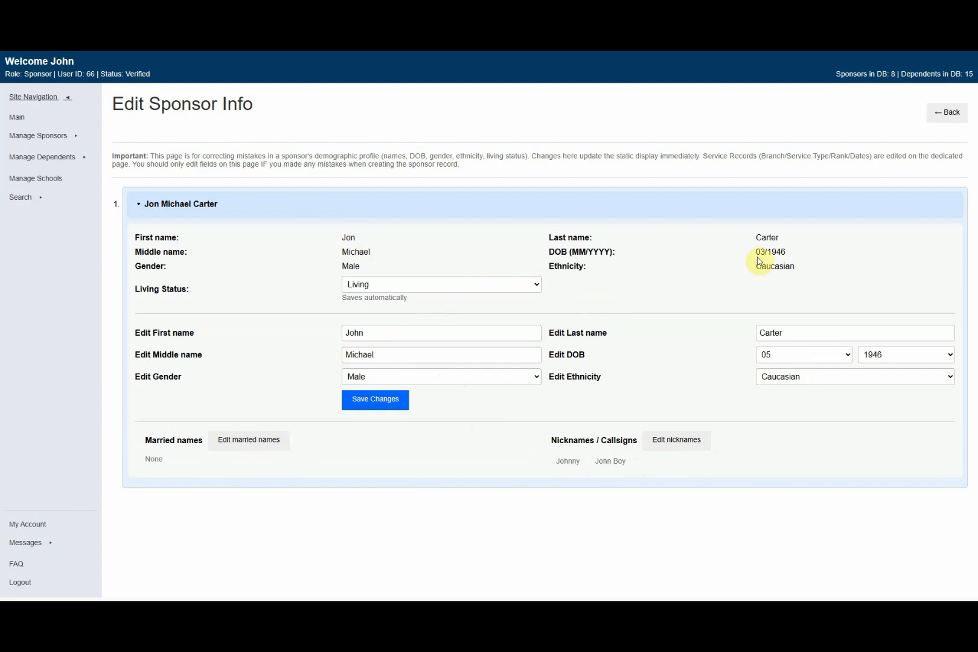
# - Save the sponsor's corrected first name, and restore and save the original birth month
pyautogui.click(390, 404)
pyautogui.click(580, 106)
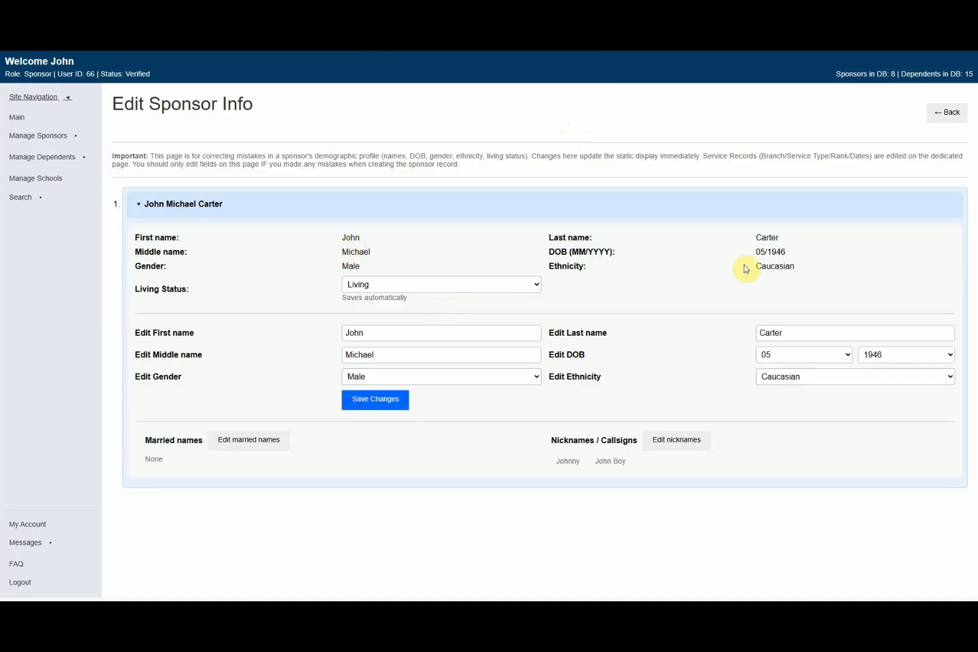
pyautogui.click(792, 355)
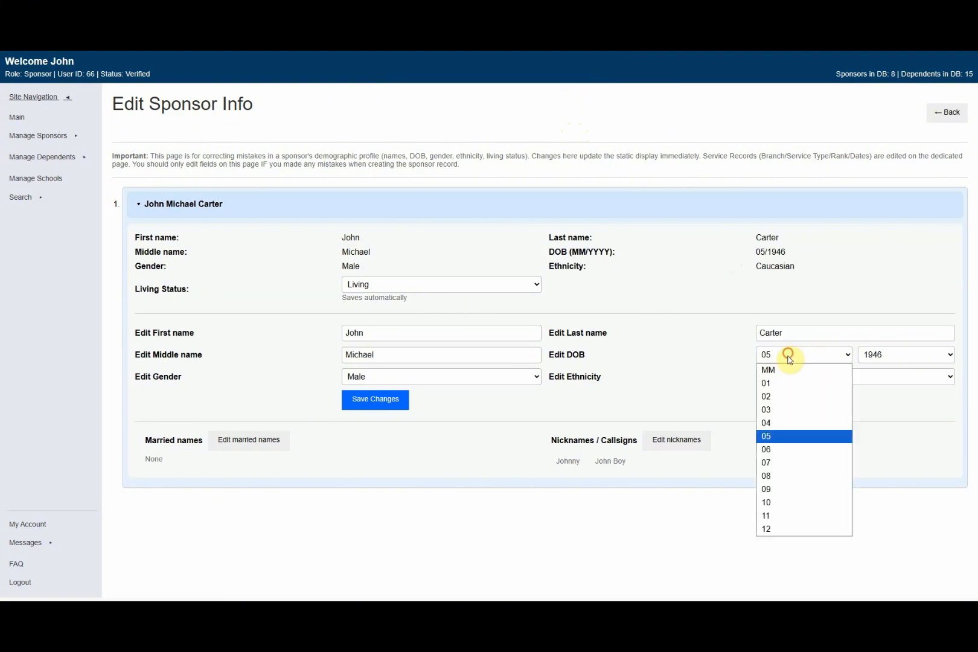
pyautogui.click(775, 416)
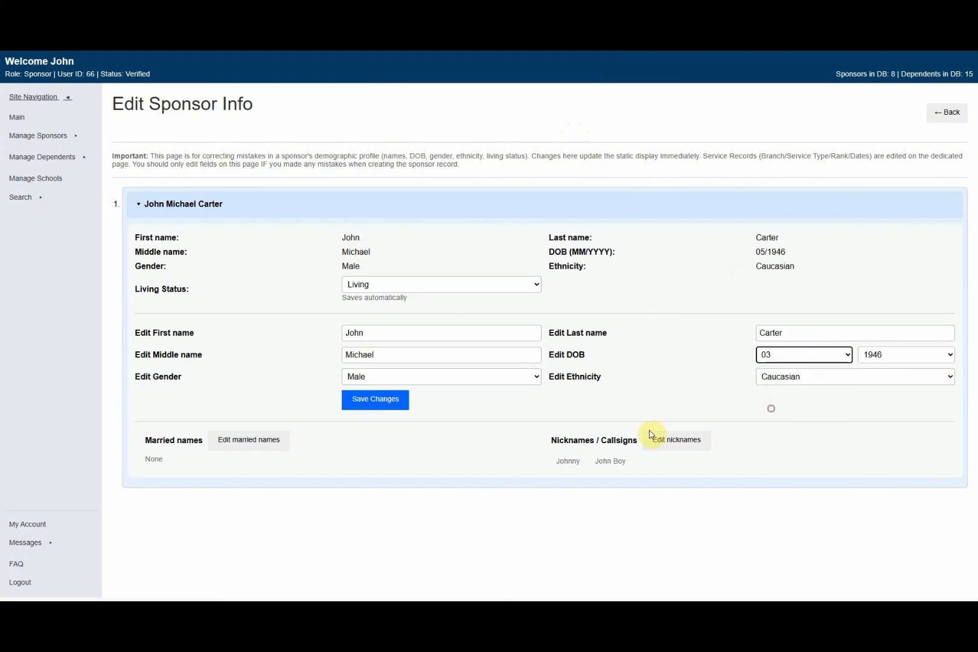
pyautogui.click(372, 403)
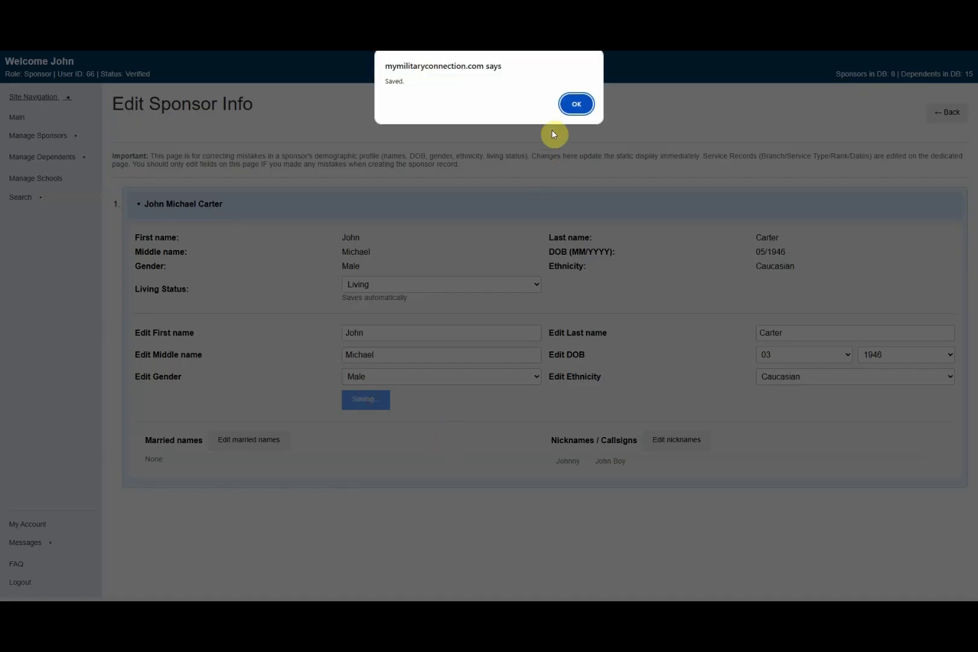
pyautogui.click(577, 104)
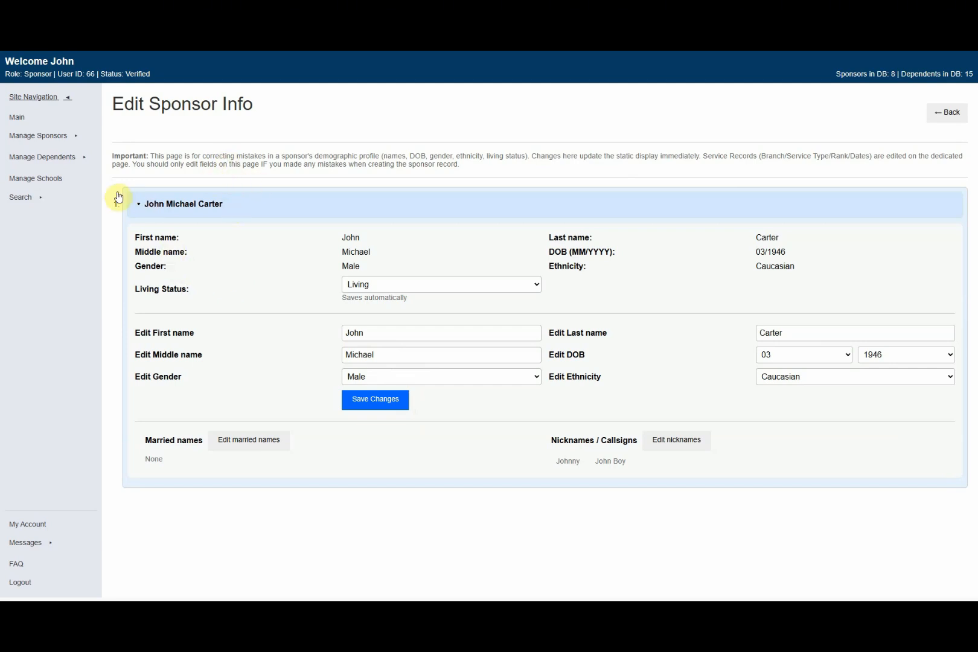
# - Open the page for editing the sponsor's service records
pyautogui.click(68, 137)
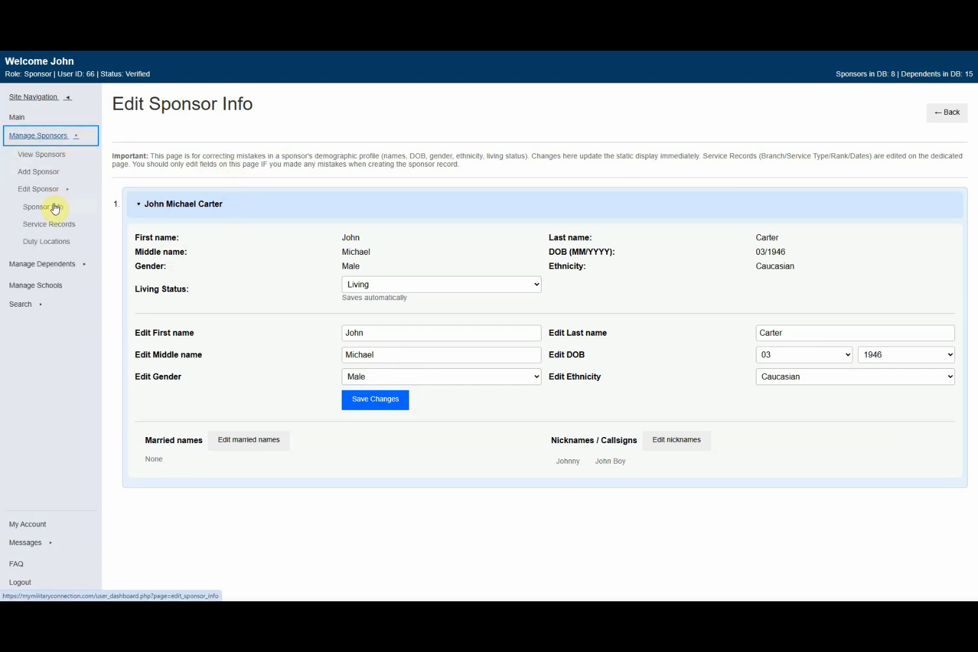
pyautogui.click(49, 224)
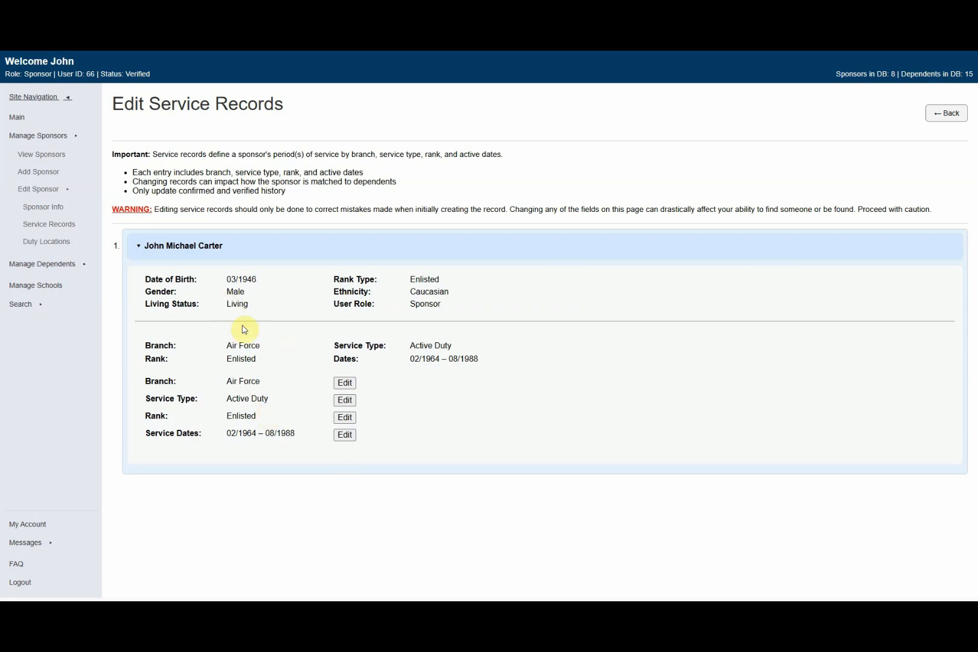
# - Set the service type on the sponsor's Air Force record to Reserve and save it
pyautogui.click(345, 399)
pyautogui.click(478, 321)
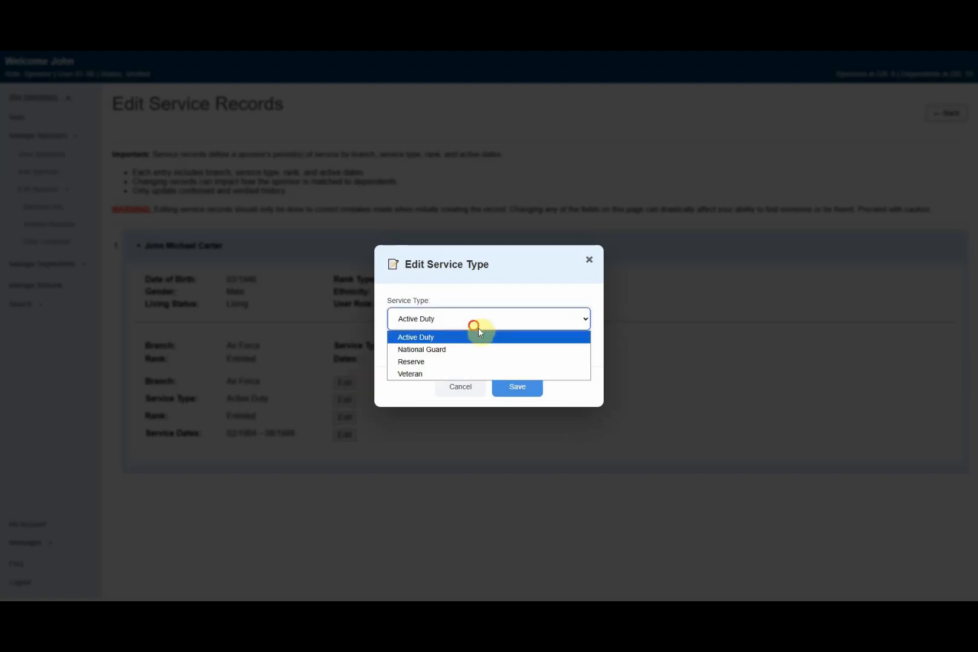
pyautogui.click(437, 361)
pyautogui.click(518, 386)
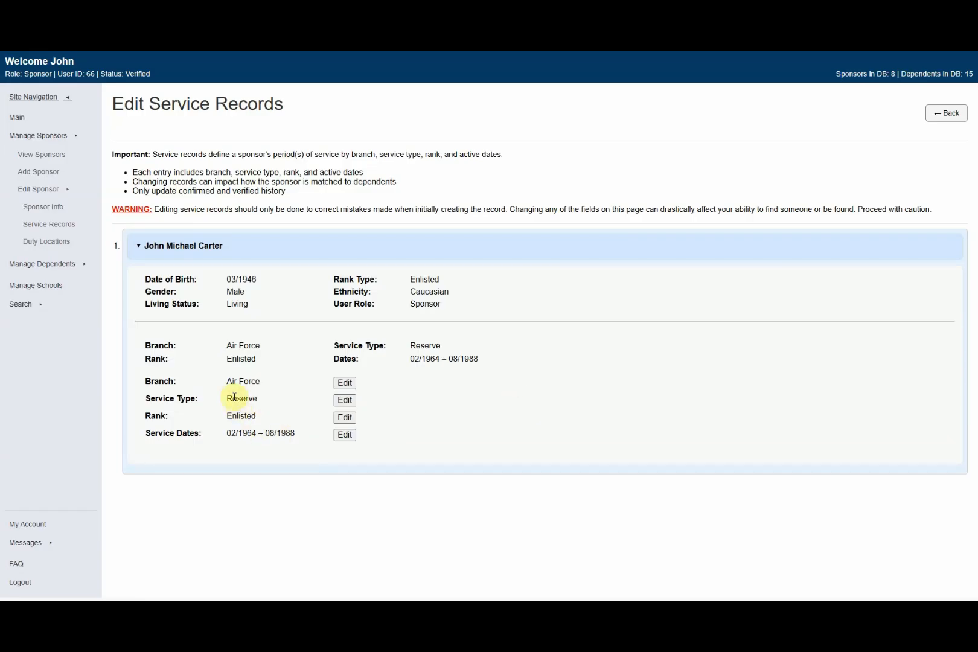
# - Change the Air Force record's service type to National Guard and save it
pyautogui.click(345, 400)
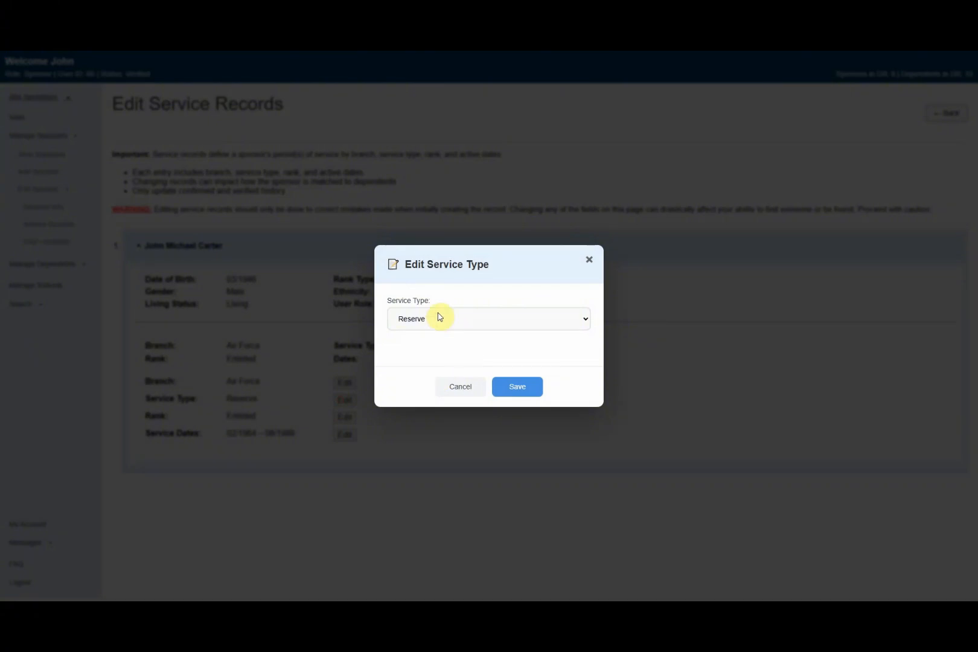
pyautogui.click(436, 318)
pyautogui.click(421, 350)
pyautogui.click(527, 396)
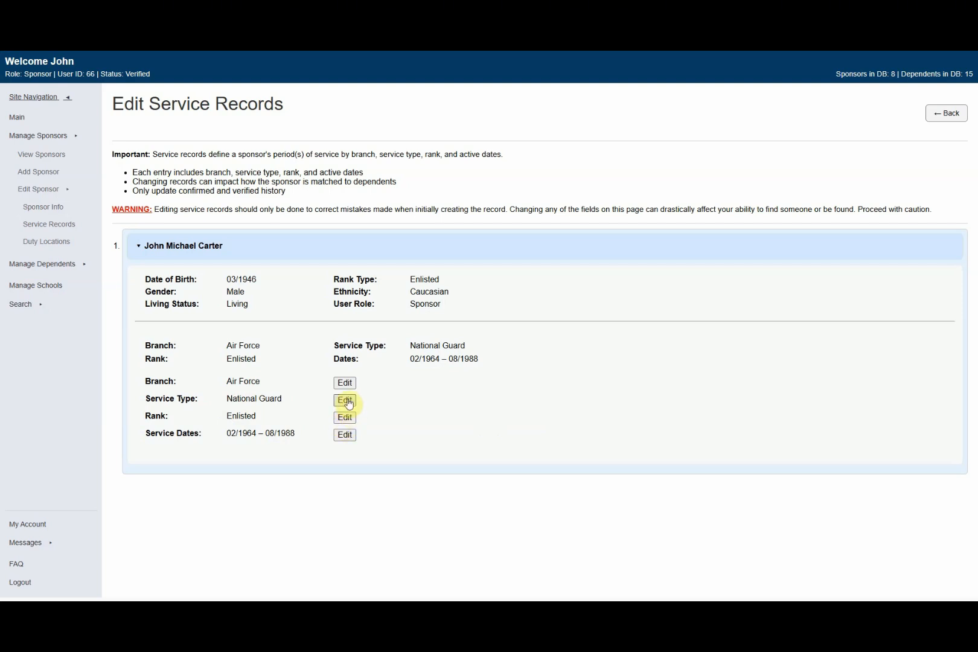
# - Set the start of the sponsor's service dates to 06/1965 and save the dates
pyautogui.click(347, 437)
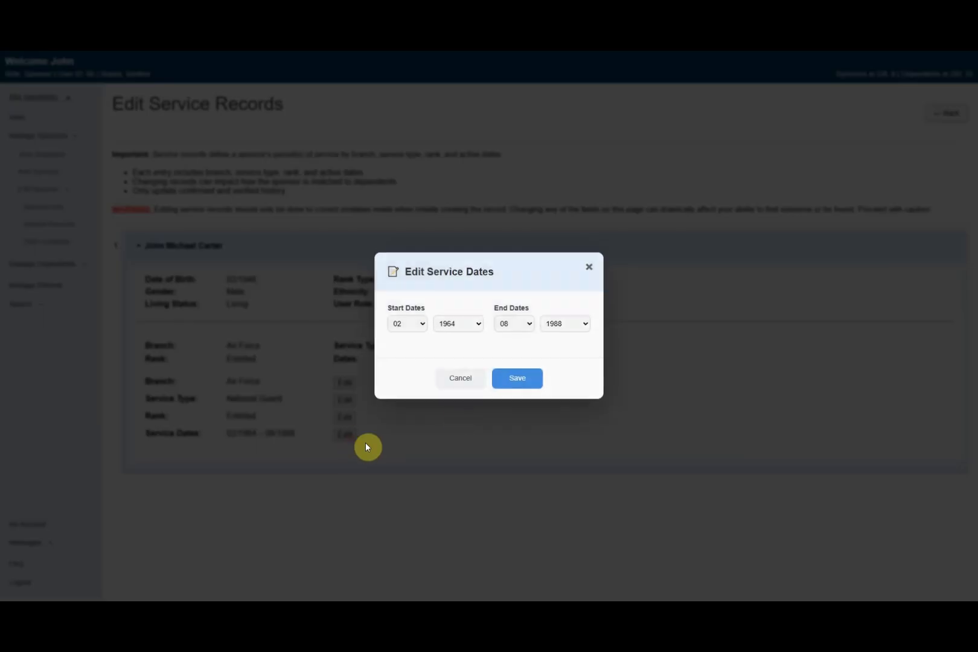
pyautogui.click(420, 323)
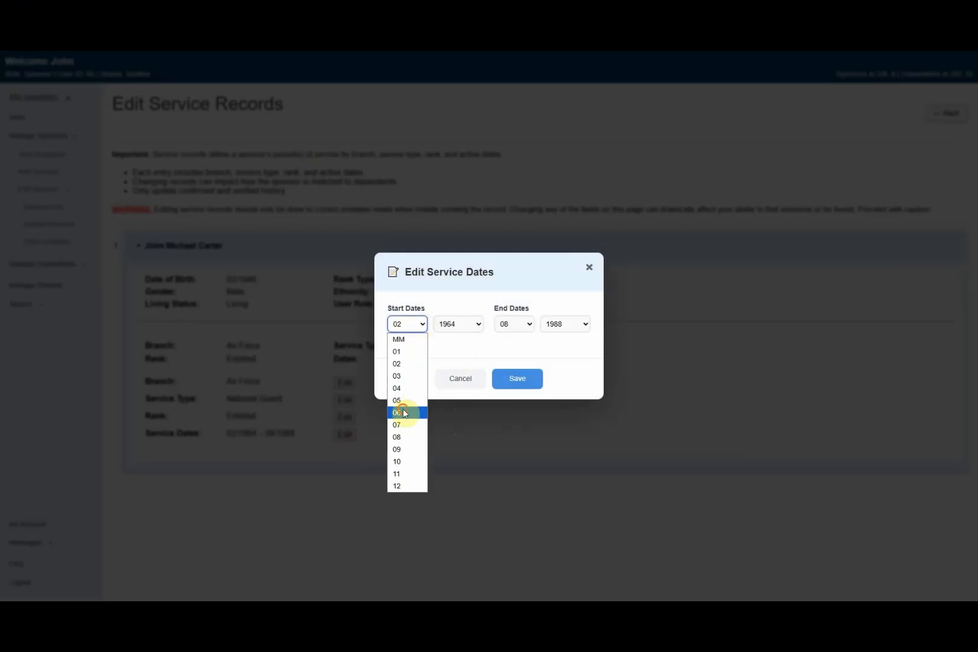
pyautogui.click(404, 413)
pyautogui.click(474, 324)
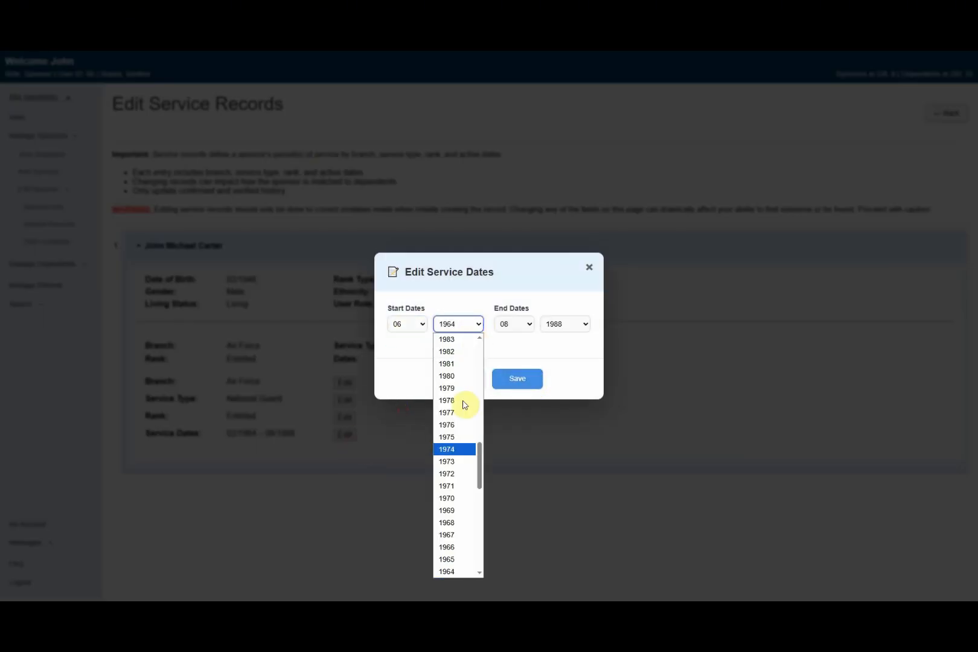
pyautogui.click(447, 558)
pyautogui.click(519, 384)
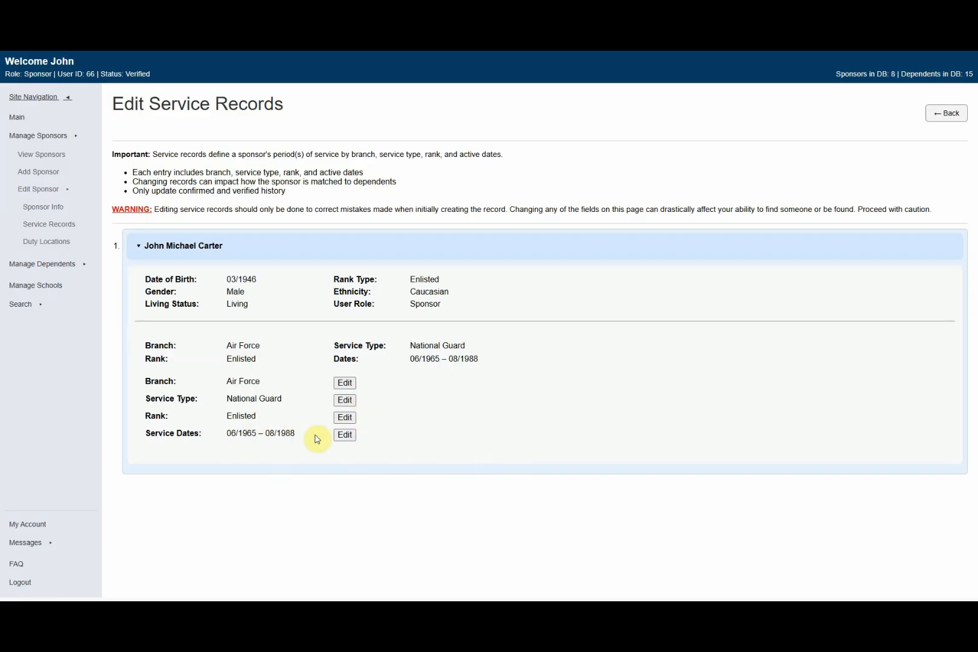
# - Set the Air Force record's service type back to Active Duty and save it
pyautogui.click(350, 403)
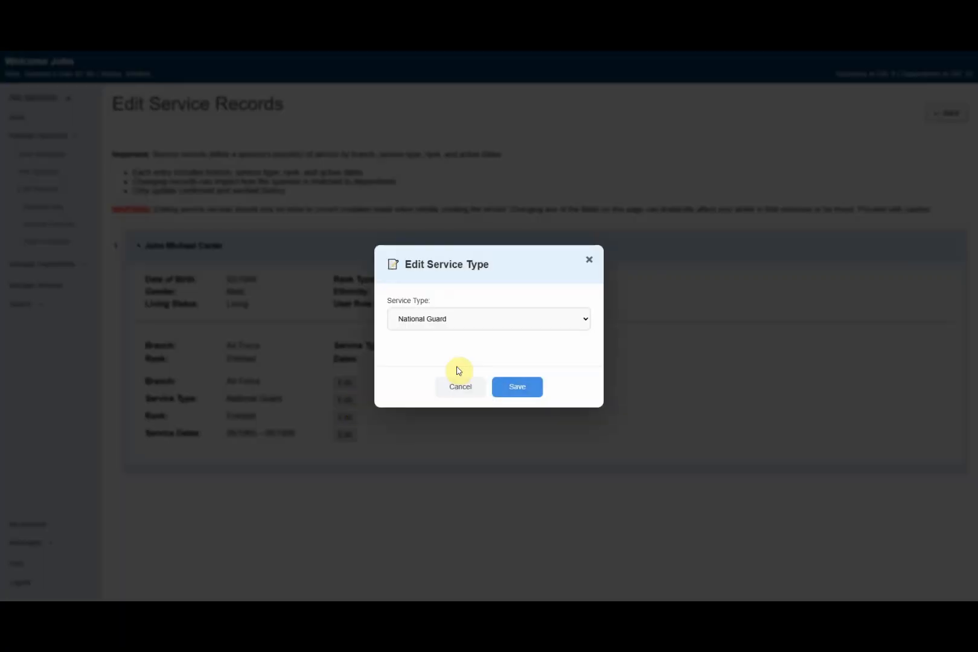
pyautogui.click(465, 321)
pyautogui.click(433, 339)
pyautogui.click(507, 393)
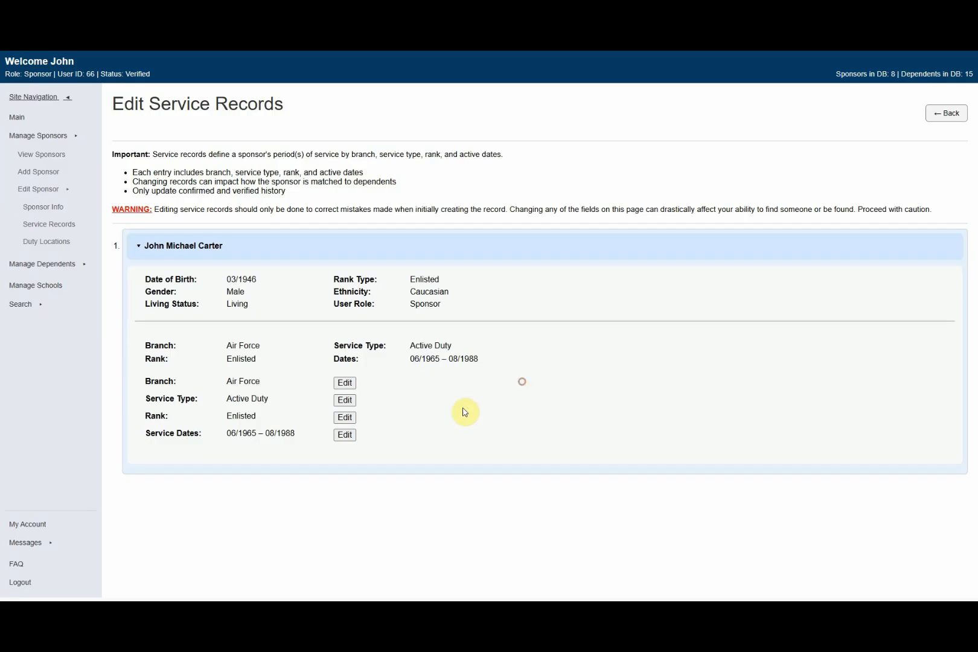
# - Set the start of the service dates back to 02/1964 and save the dates
pyautogui.click(346, 435)
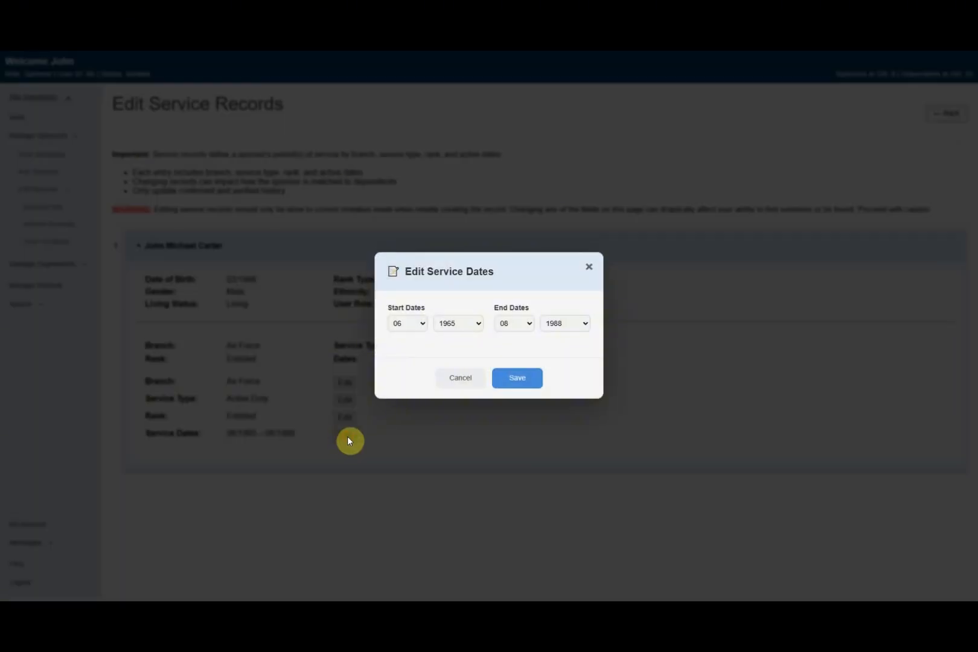
pyautogui.click(413, 326)
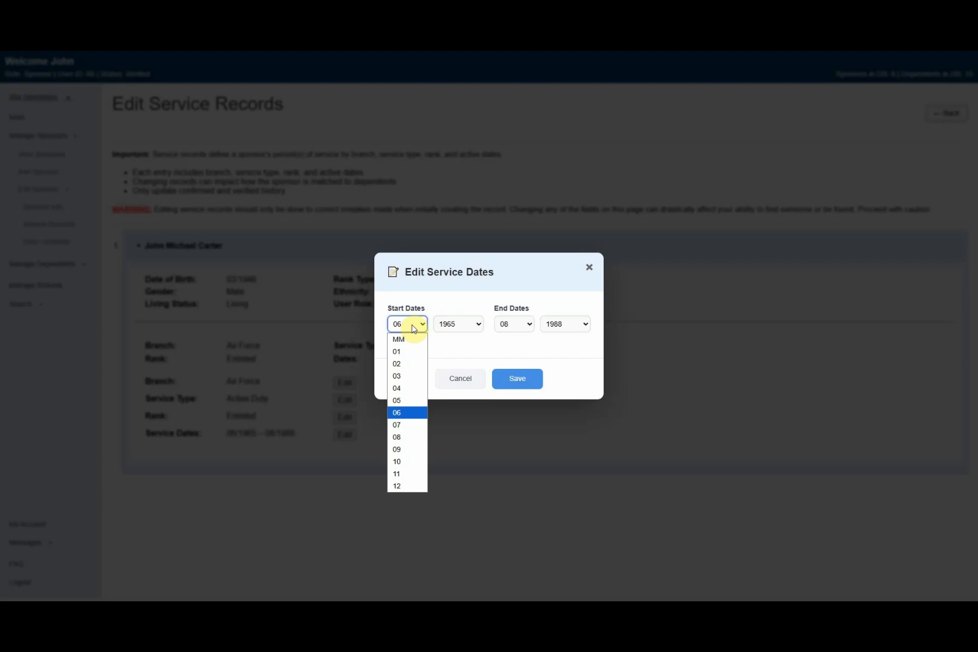
pyautogui.click(406, 364)
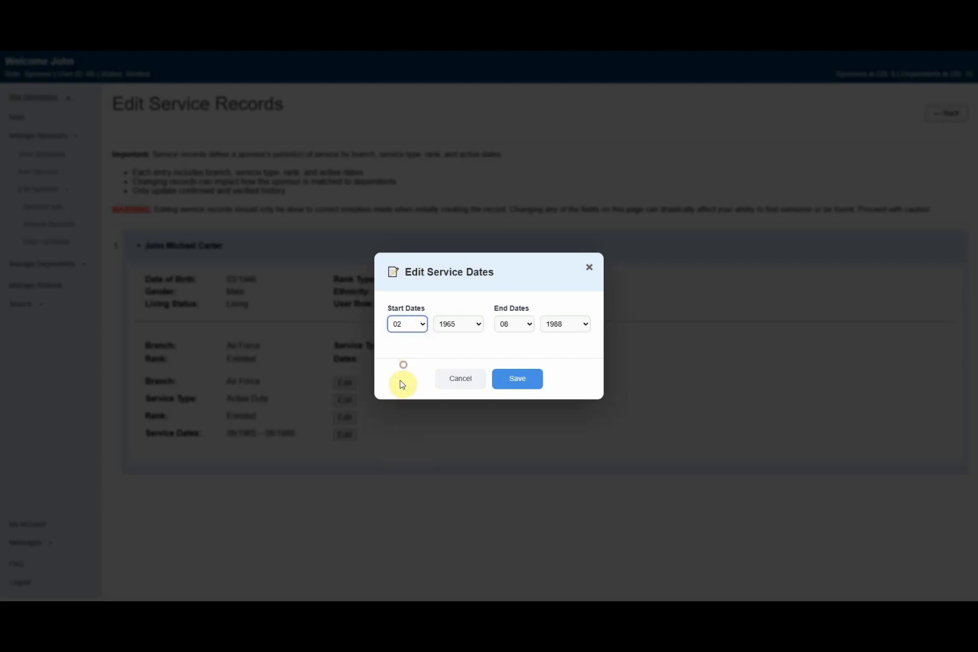
pyautogui.click(478, 326)
pyautogui.scroll(-3, 452, 553)
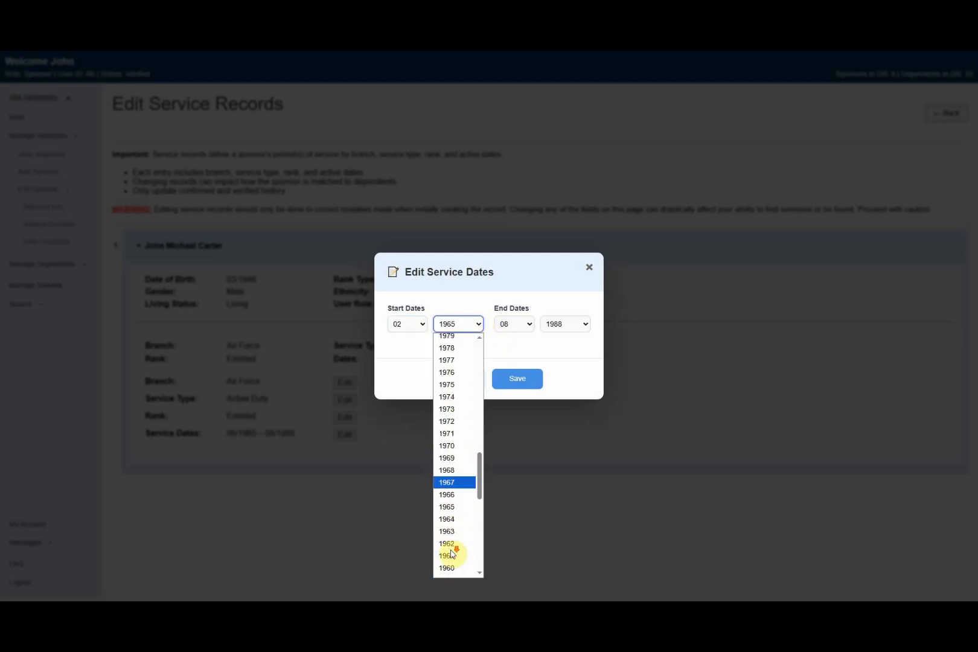
pyautogui.click(459, 482)
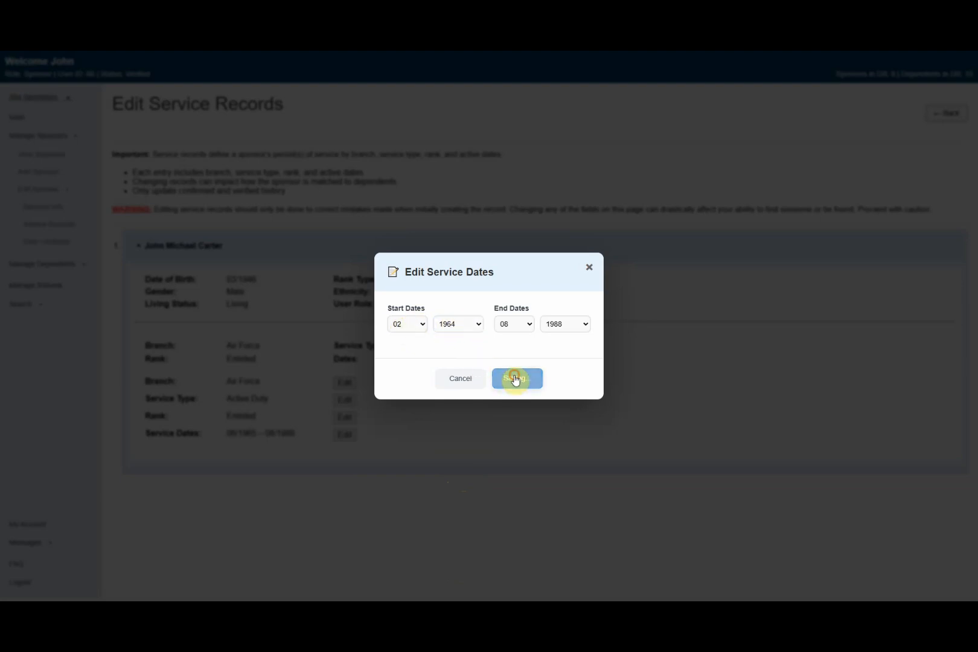
pyautogui.click(515, 378)
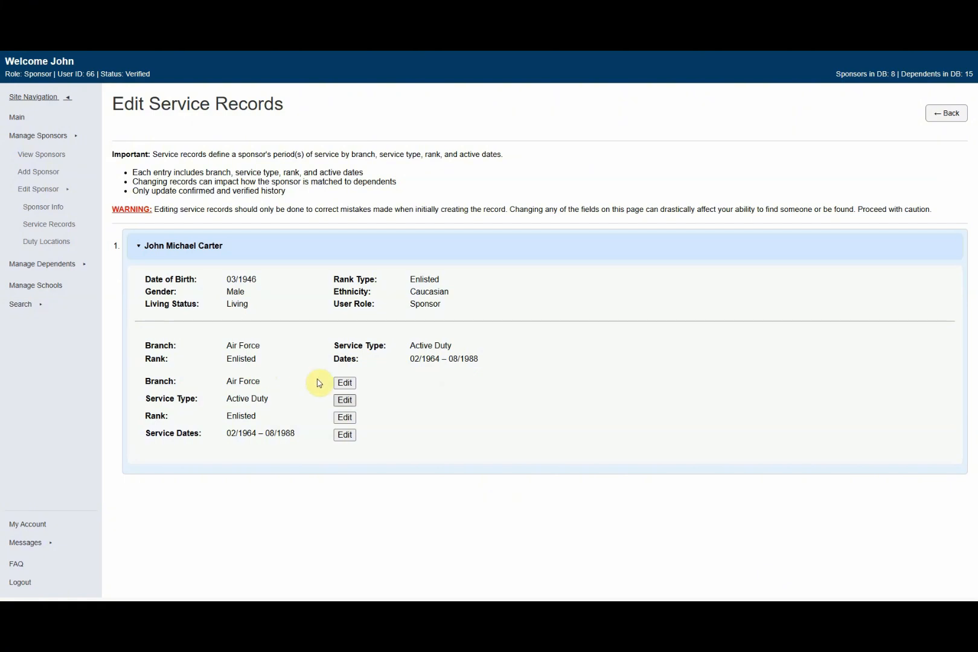
# - Set the start month of the sponsor's service dates to 05 and save the dates
pyautogui.click(346, 436)
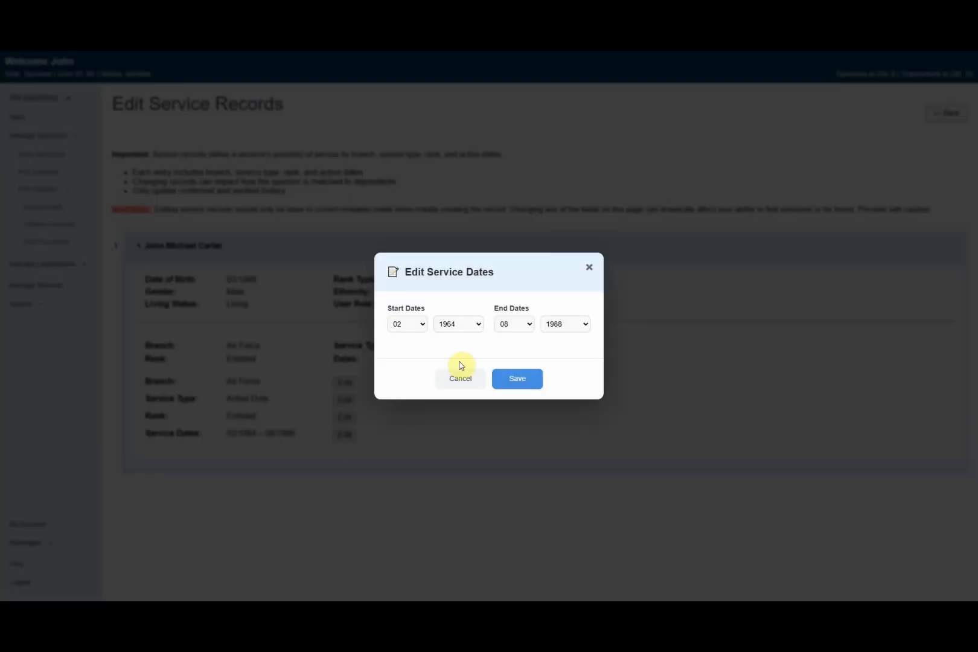
pyautogui.click(414, 324)
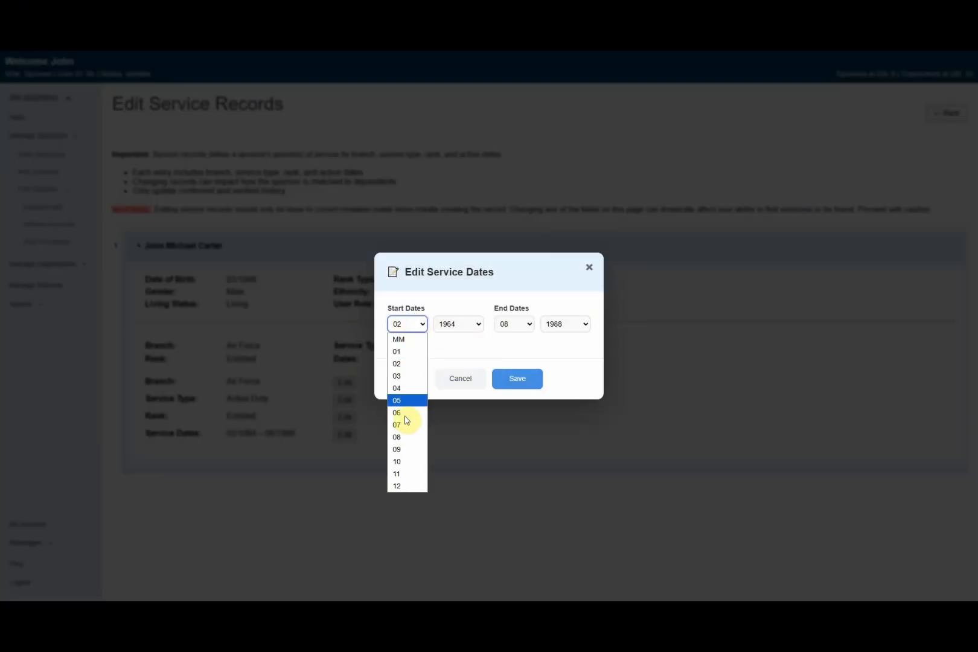
pyautogui.click(399, 401)
pyautogui.click(514, 378)
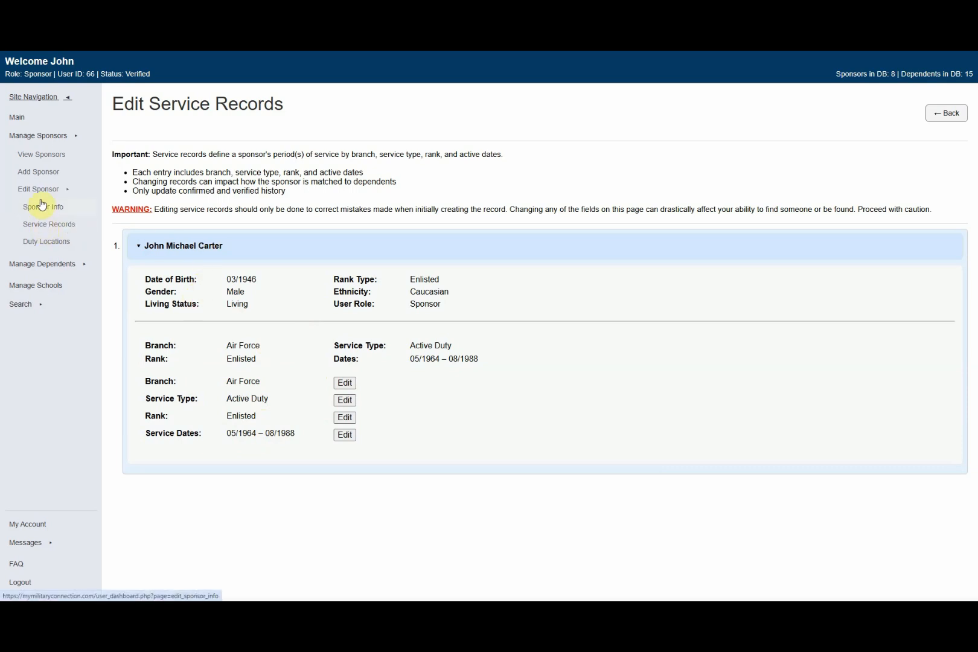
# - Review the sponsor's info, service records and duty locations editing pages
pyautogui.moveTo(180, 246); pyautogui.dragTo(184, 246)
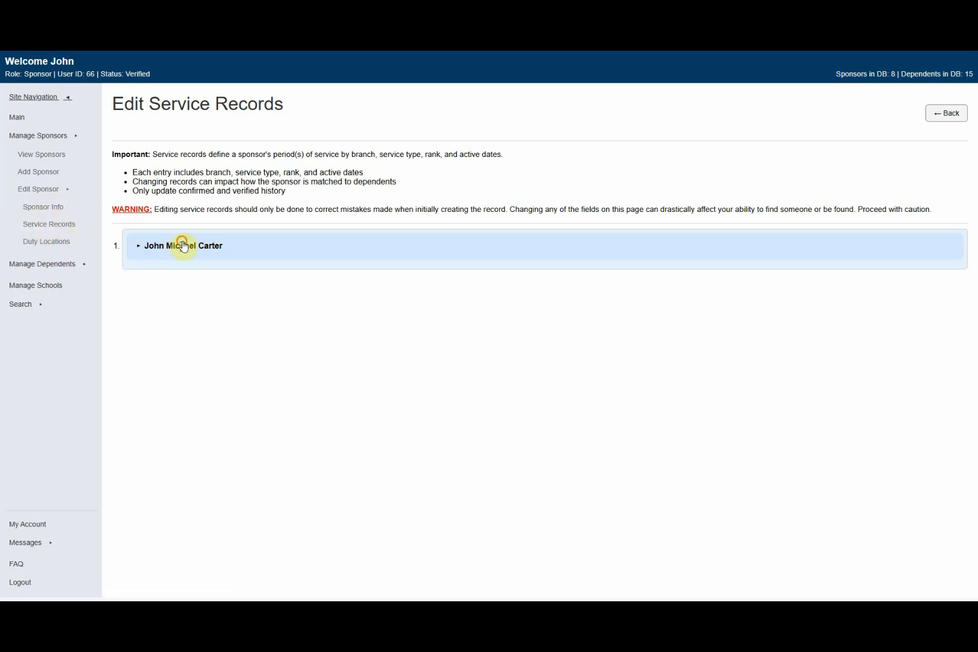
pyautogui.click(42, 209)
pyautogui.click(57, 225)
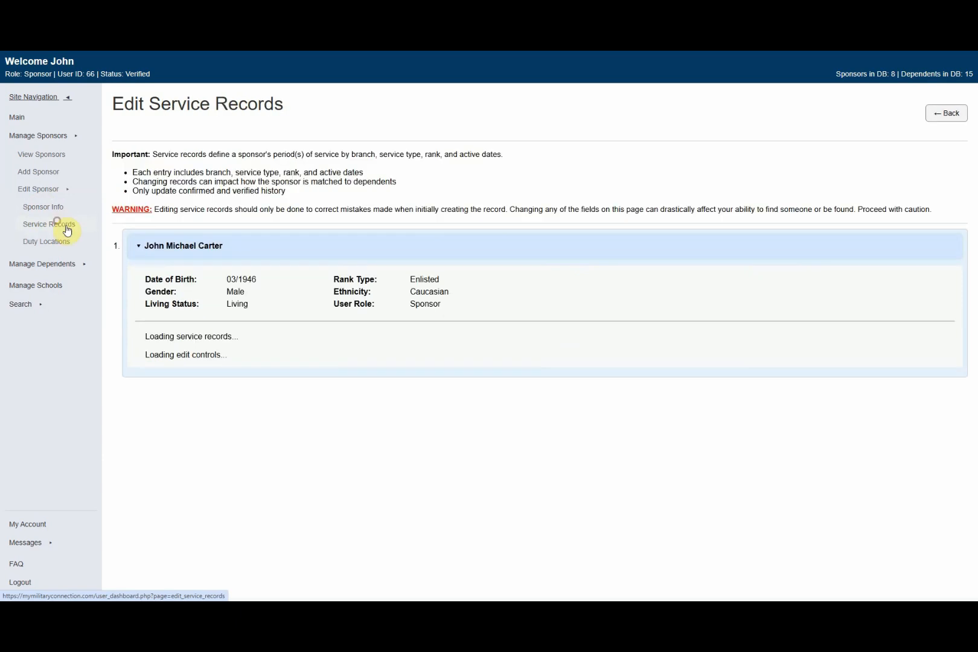
pyautogui.click(44, 242)
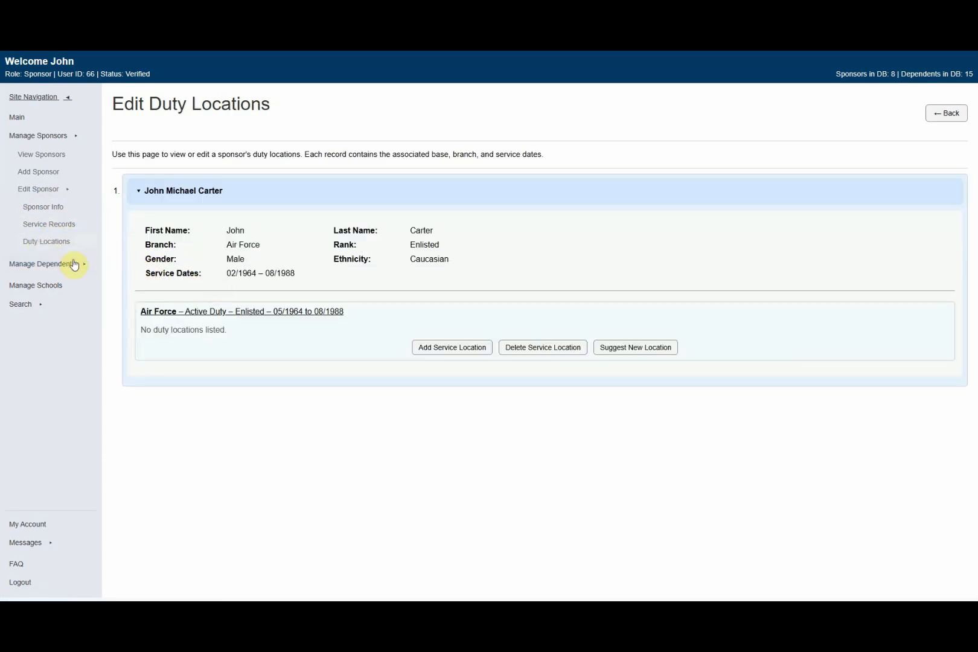
pyautogui.click(33, 206)
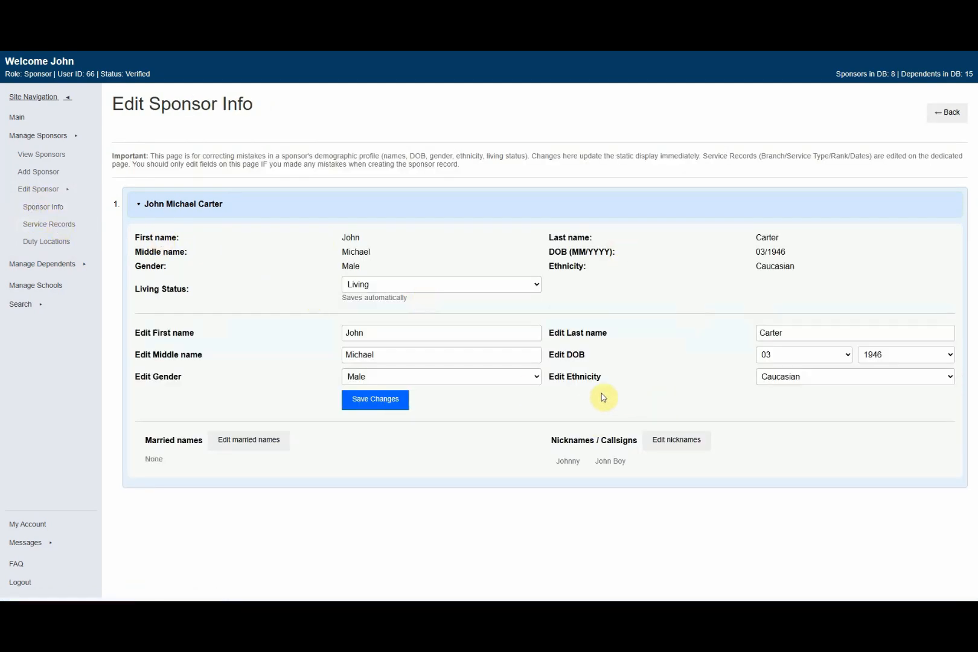
pyautogui.click(52, 225)
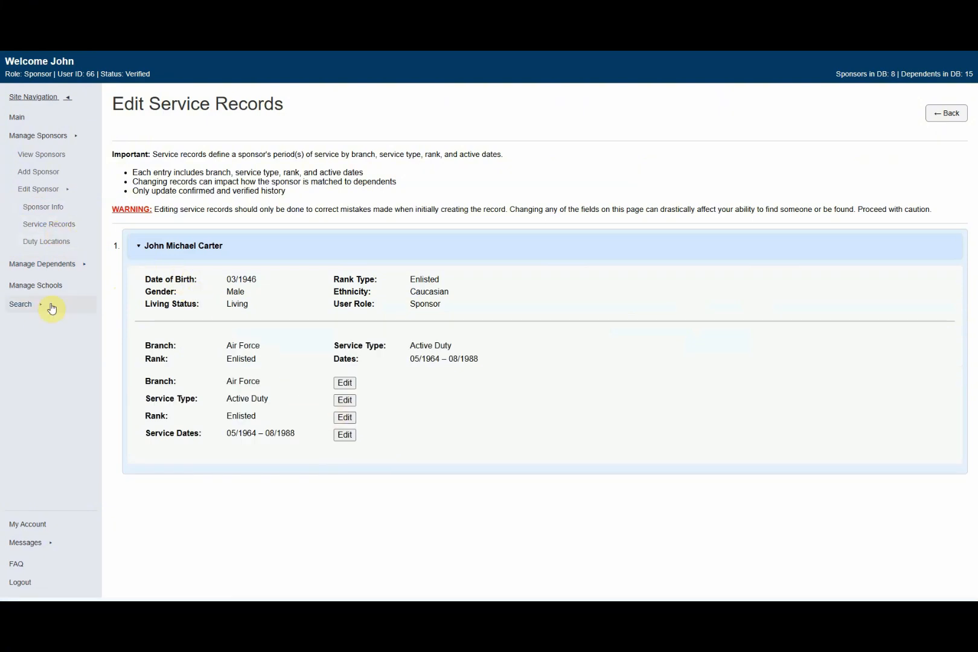
# - Start a new duty location on the duty locations page with branch Air Force, state Texas and location Lackland Air Force Base
pyautogui.click(44, 242)
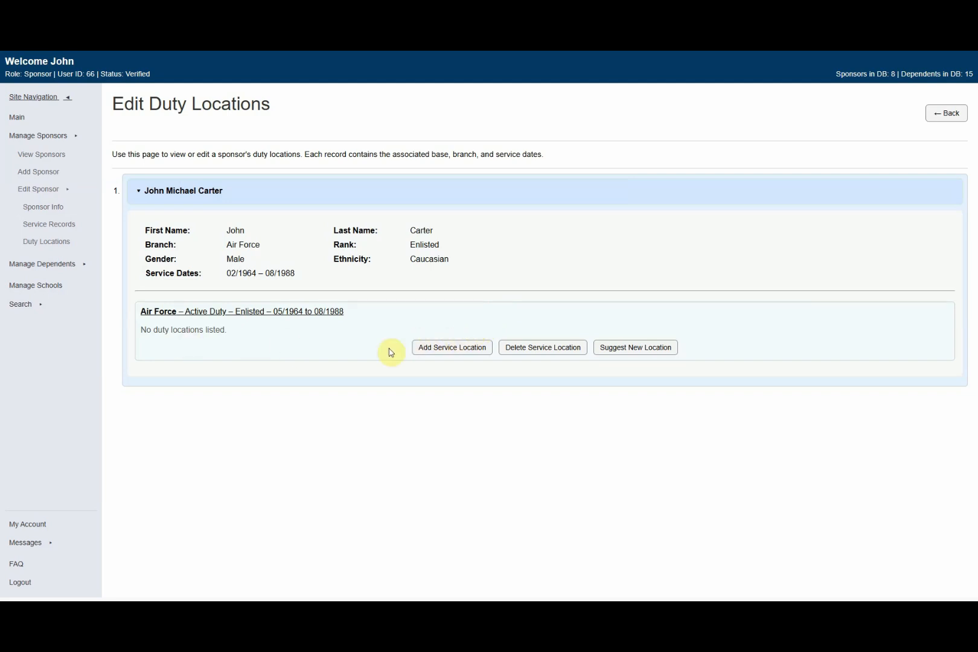
pyautogui.click(441, 355)
pyautogui.click(435, 272)
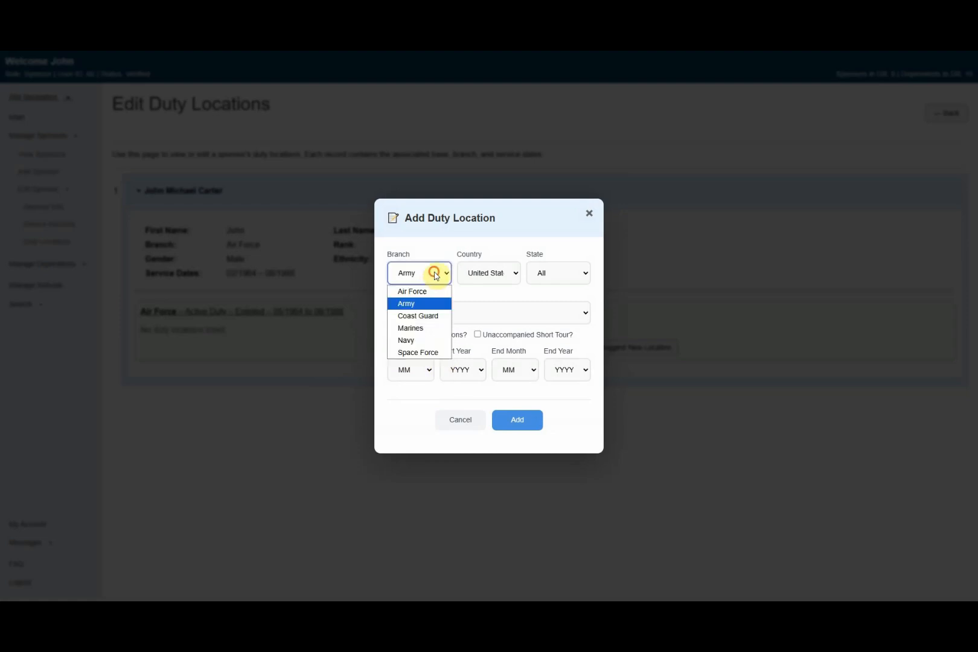
pyautogui.click(413, 290)
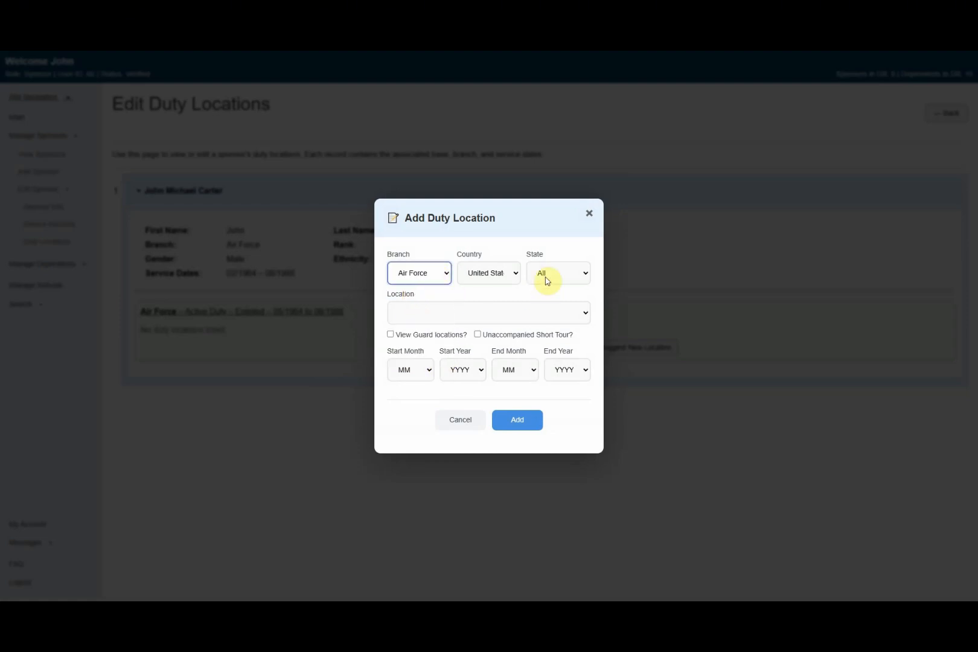
pyautogui.click(548, 276)
pyautogui.press('t')
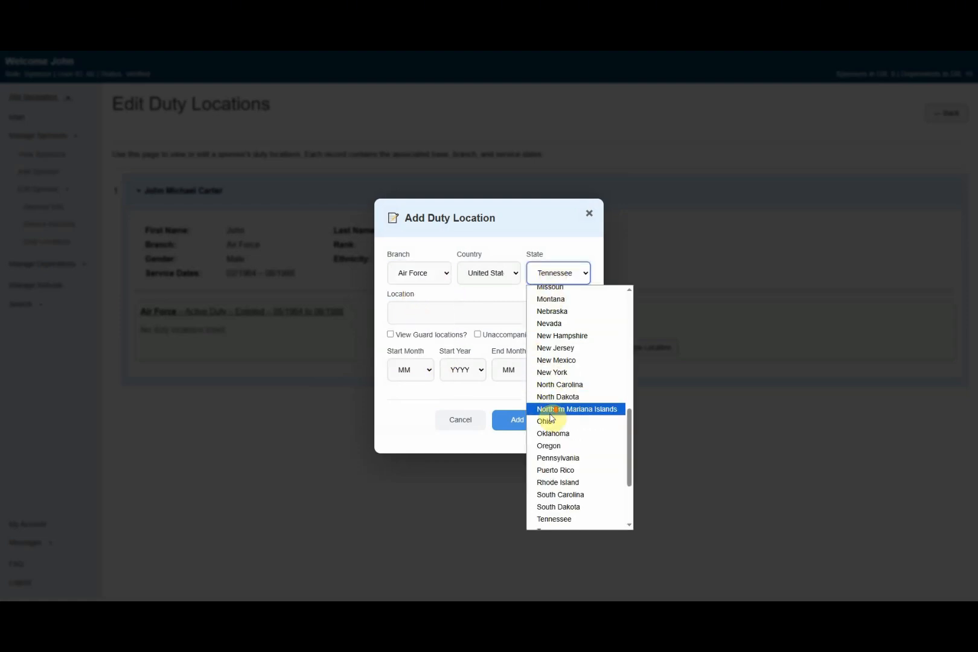
pyautogui.scroll(-2, 550, 417)
pyautogui.click(556, 428)
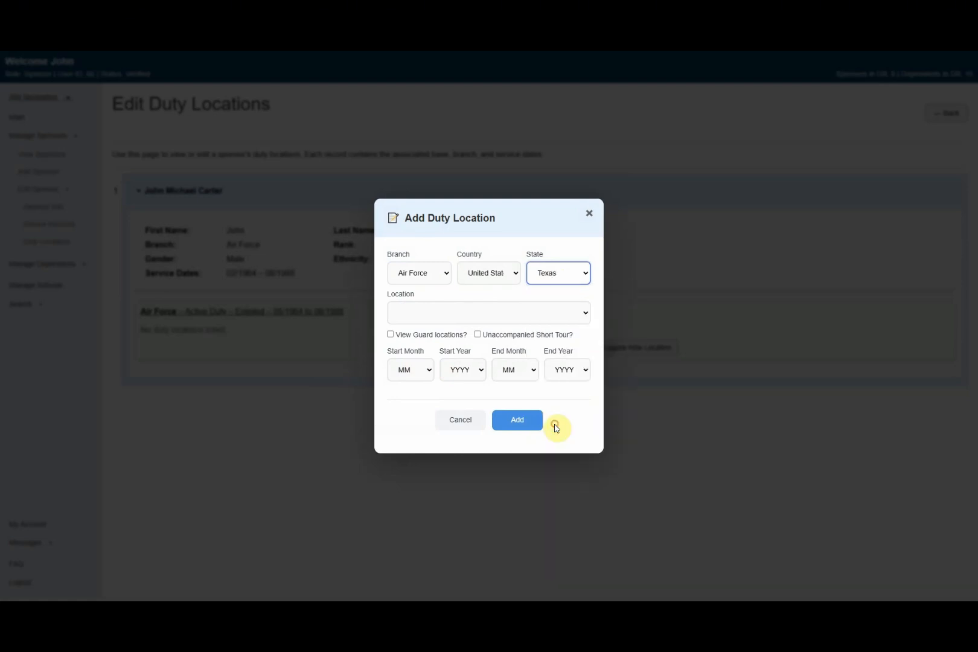
pyautogui.click(424, 316)
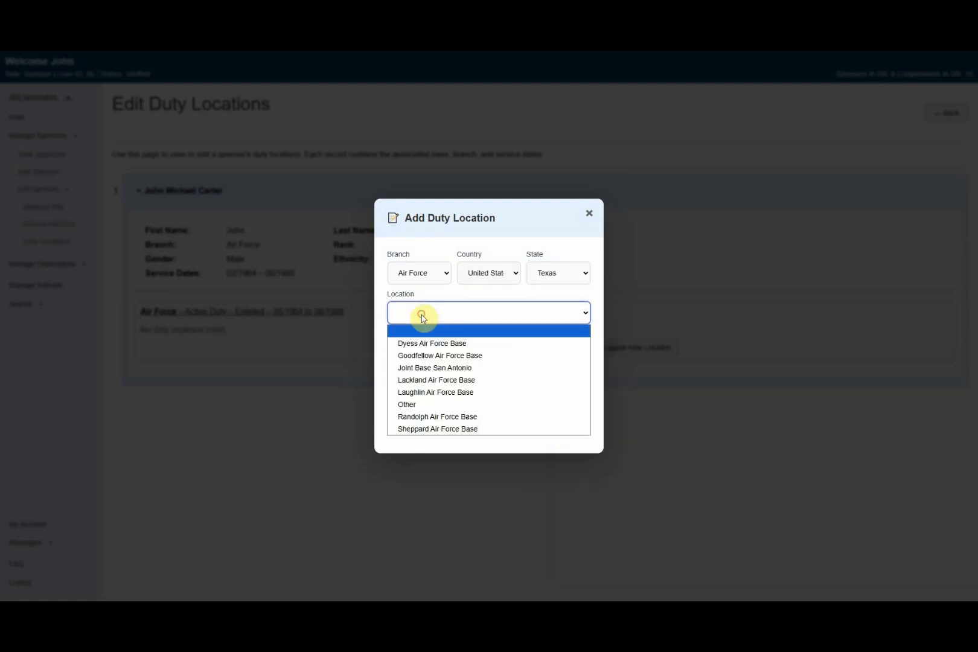
pyautogui.click(404, 380)
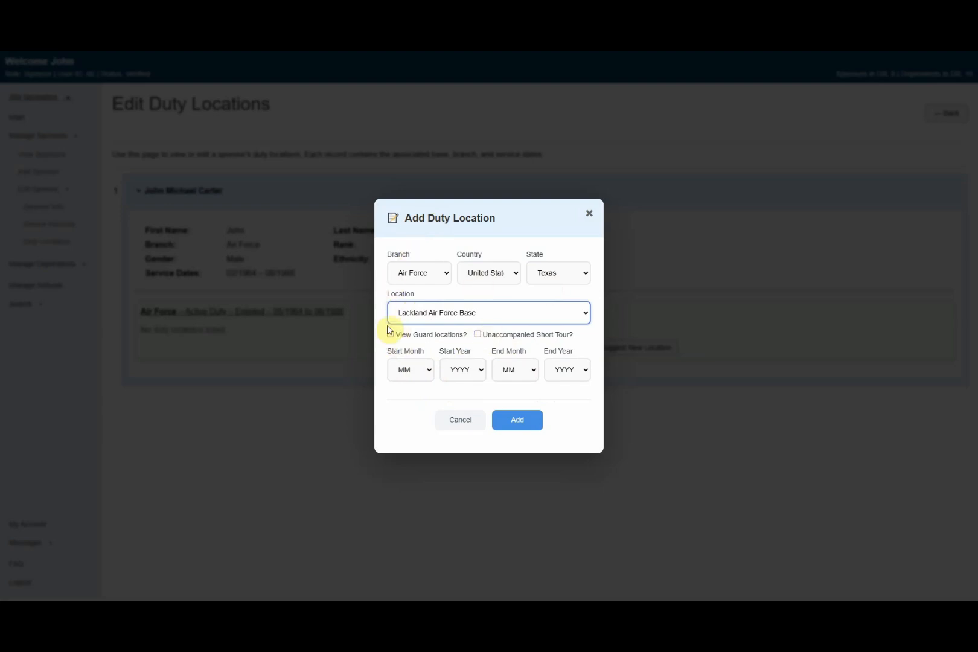
# - Compare the regular Texas Air Force bases with the Guard locations, and leave the Guard locations option off
pyautogui.click(465, 312)
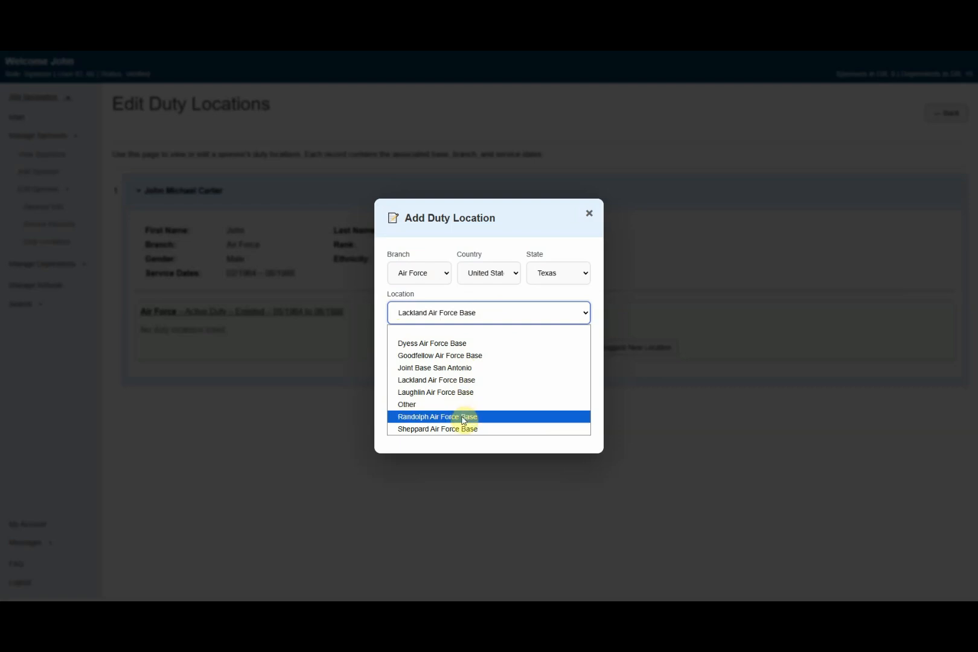
pyautogui.click(471, 312)
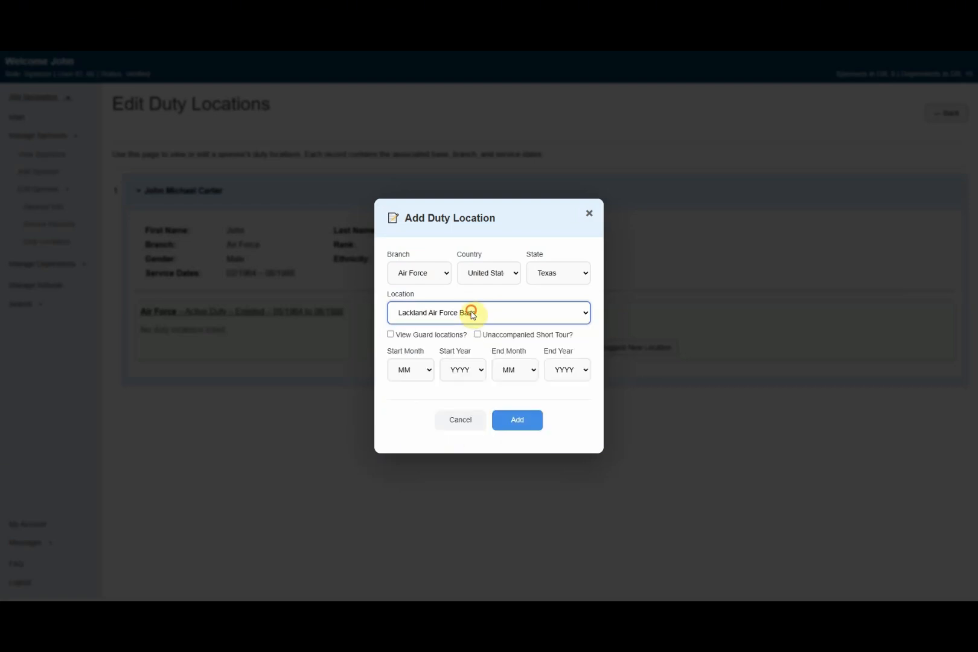
pyautogui.click(391, 335)
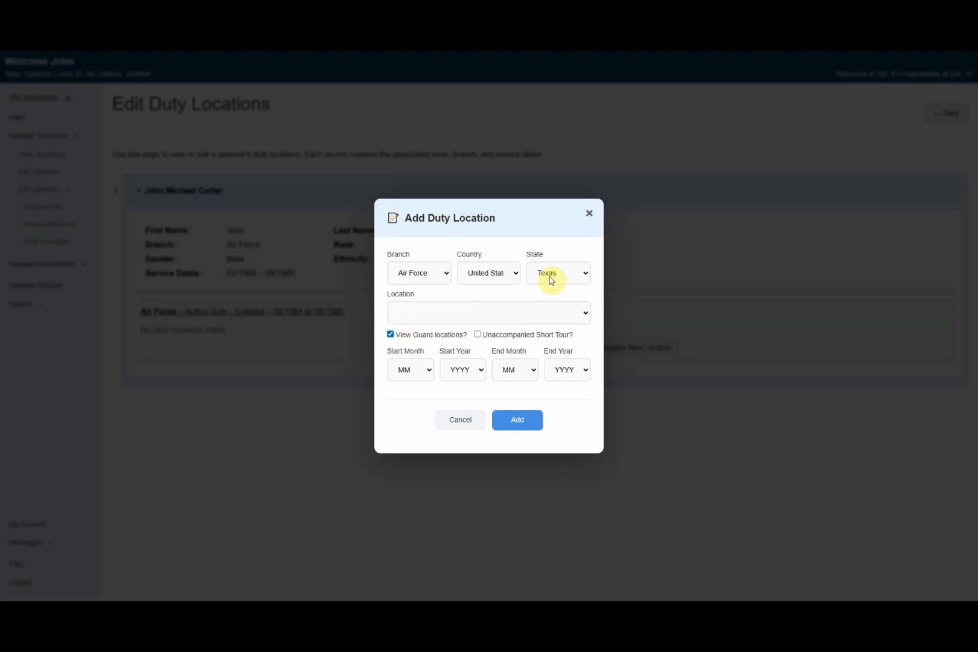
pyautogui.click(453, 312)
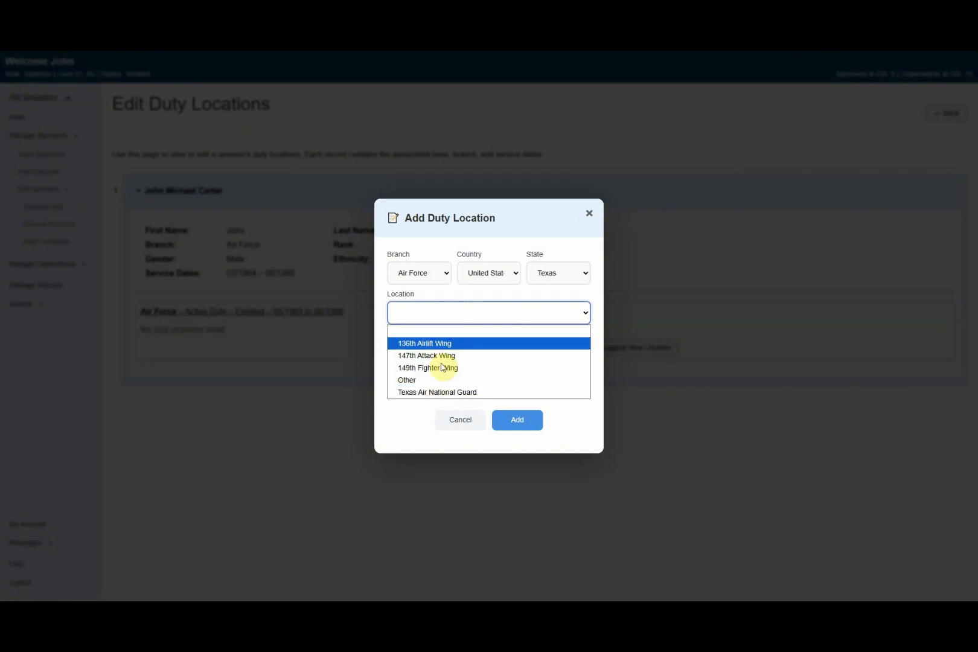
pyautogui.click(456, 290)
pyautogui.click(391, 334)
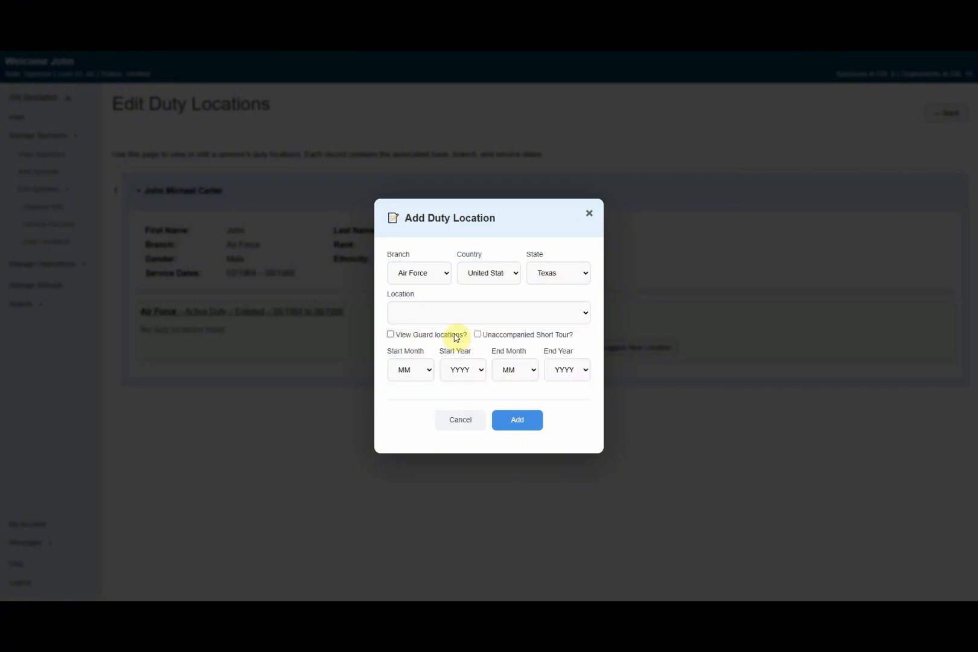
# - Select Lackland Air Force Base as the duty location and set its start date to 05/1964
pyautogui.click(482, 313)
pyautogui.click(447, 380)
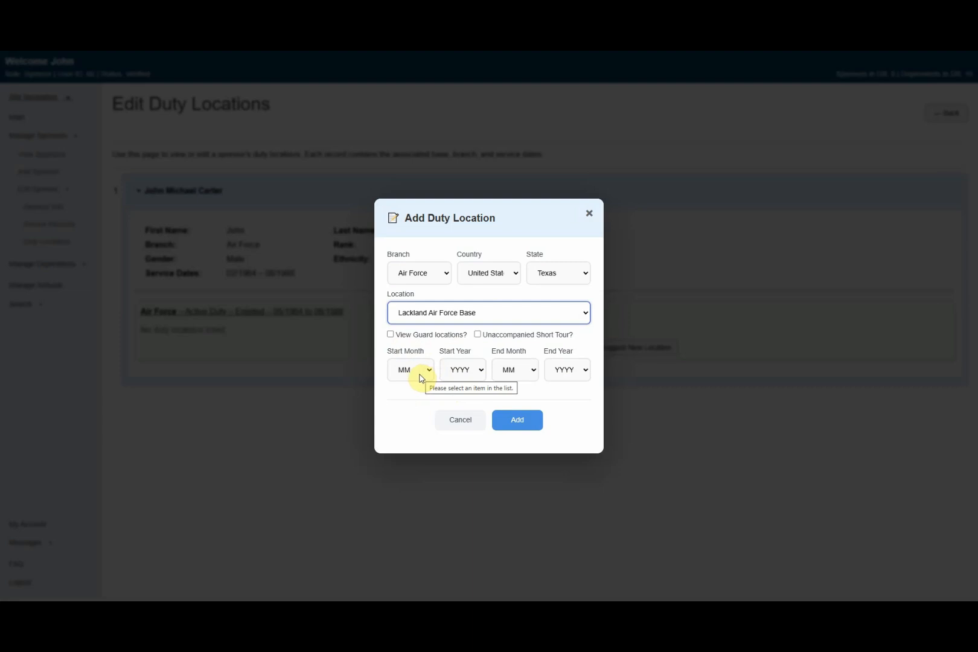
pyautogui.click(421, 377)
pyautogui.click(415, 451)
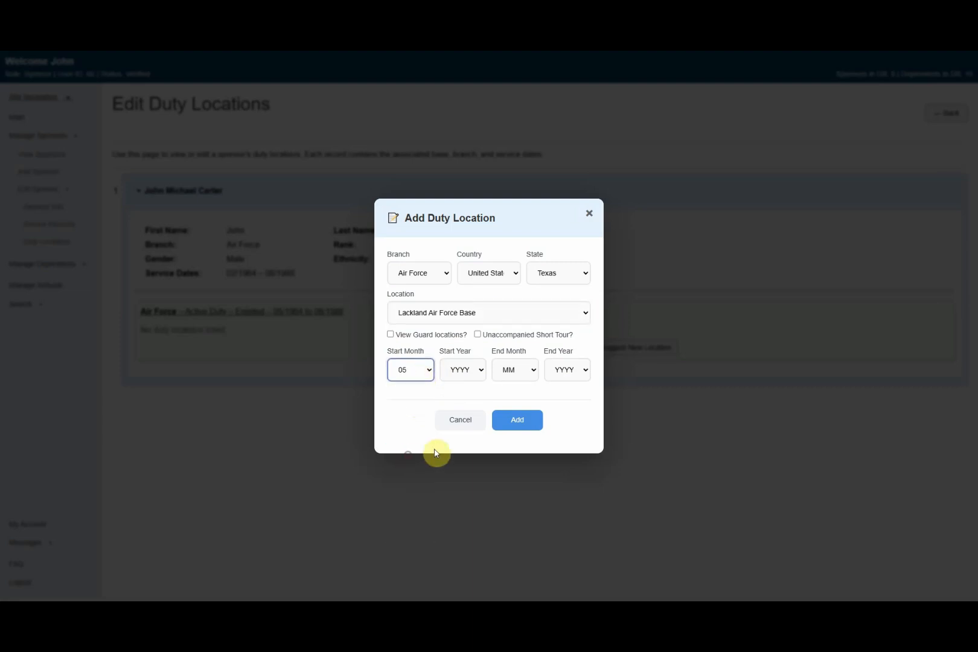
pyautogui.click(470, 371)
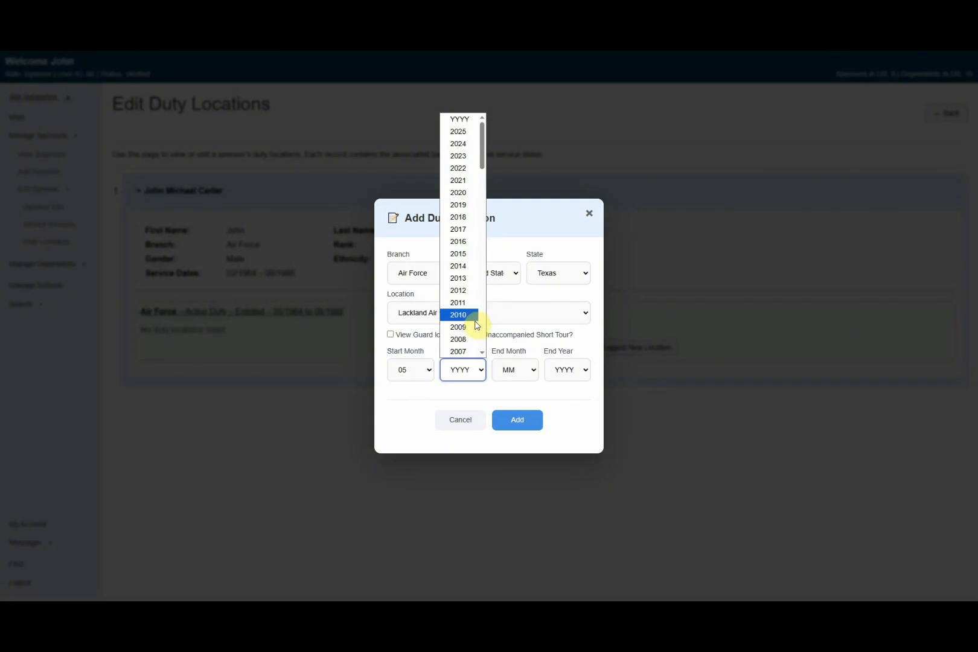
pyautogui.scroll(-15, 477, 326)
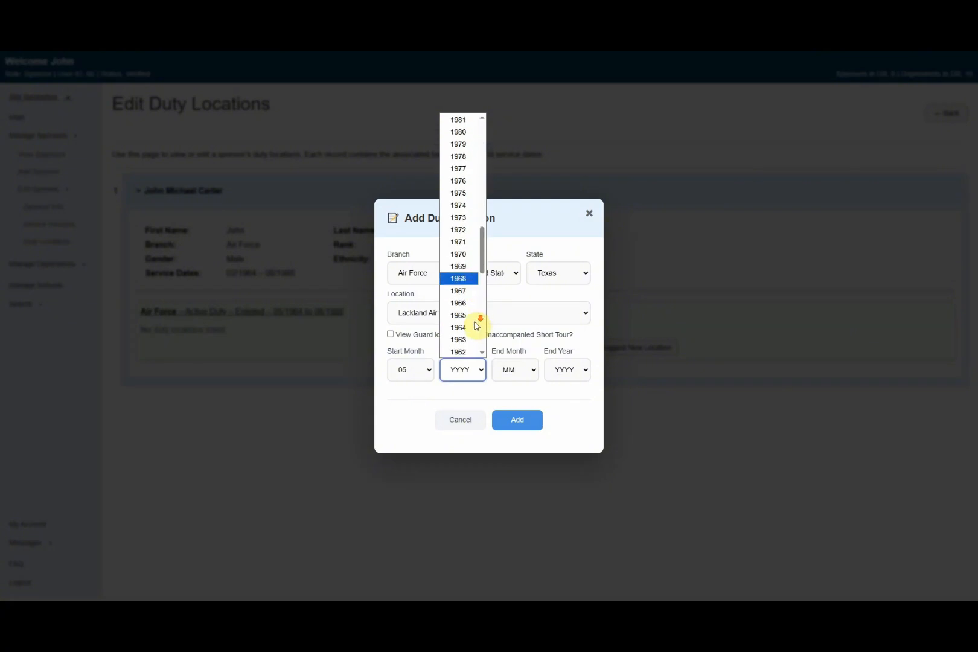
pyautogui.click(463, 266)
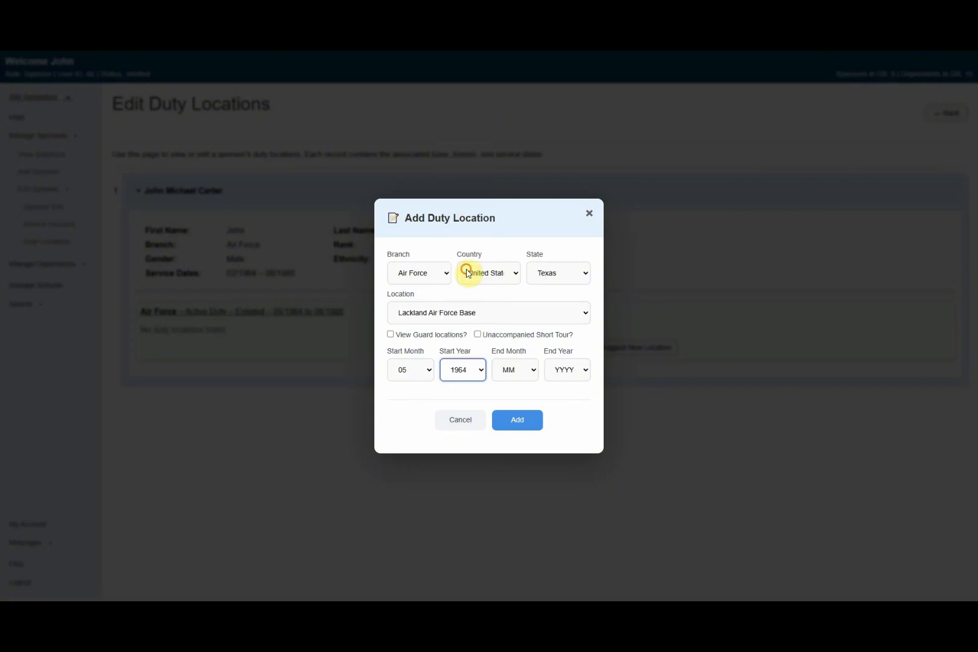
# - Set the duty location's end date to 08/1964 and add it to the Air Force service record
pyautogui.click(513, 365)
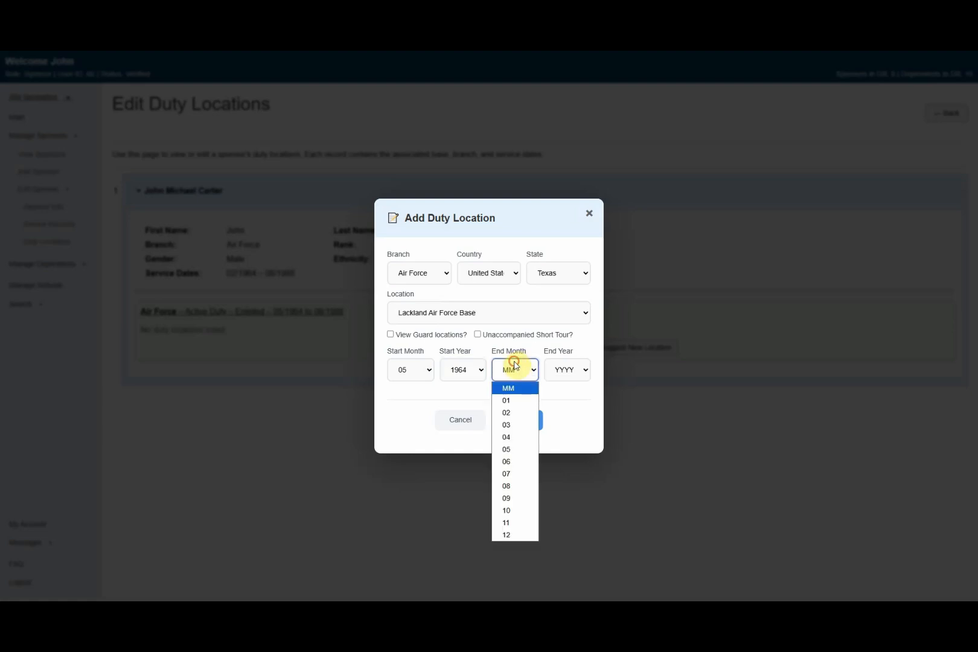
pyautogui.click(514, 487)
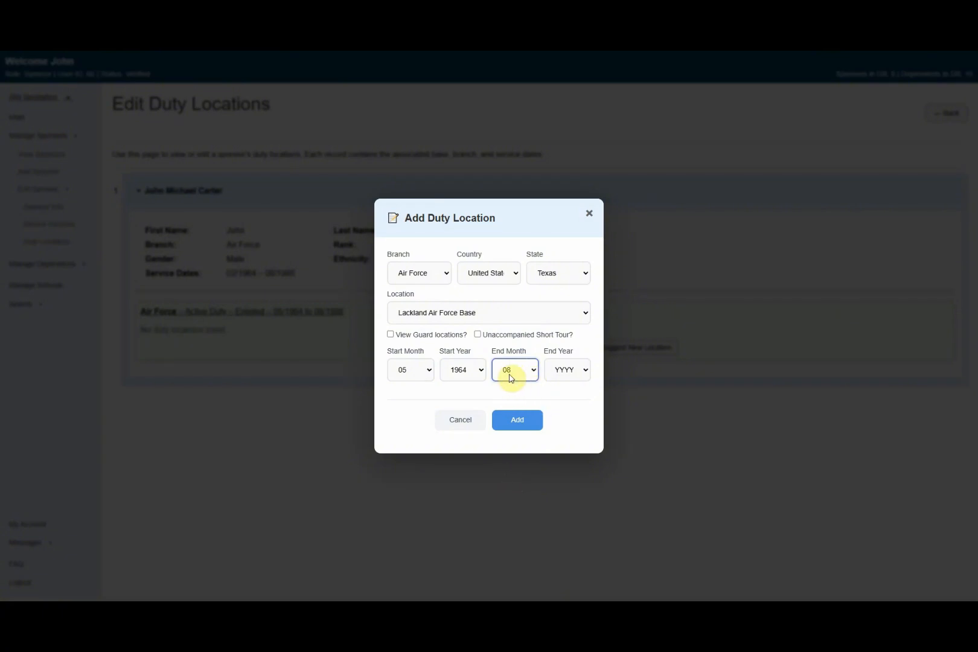
pyautogui.click(566, 370)
pyautogui.scroll(-7, 565, 329)
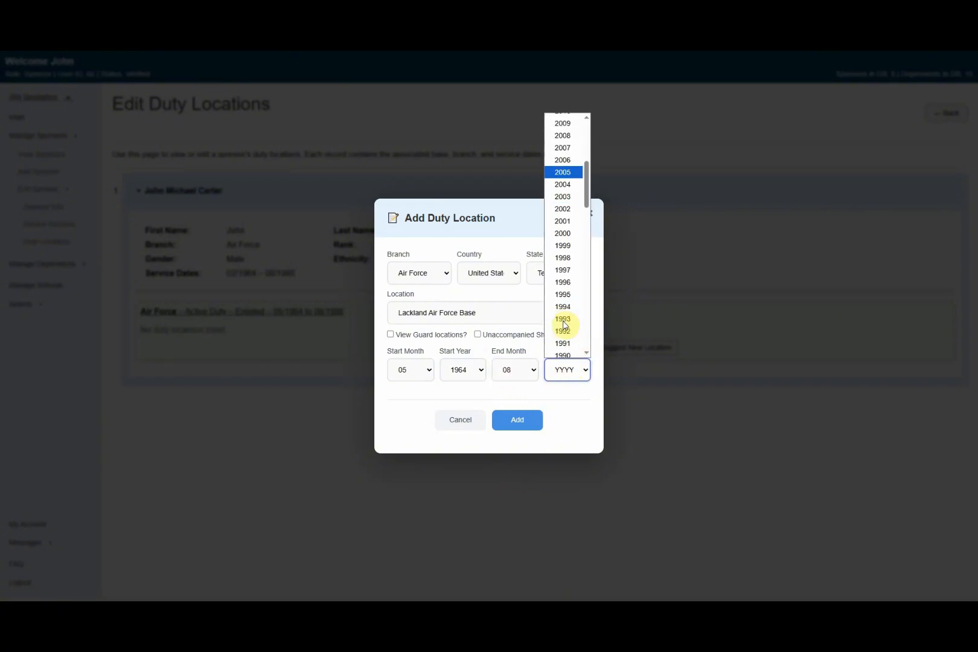
pyautogui.scroll(-4, 565, 330)
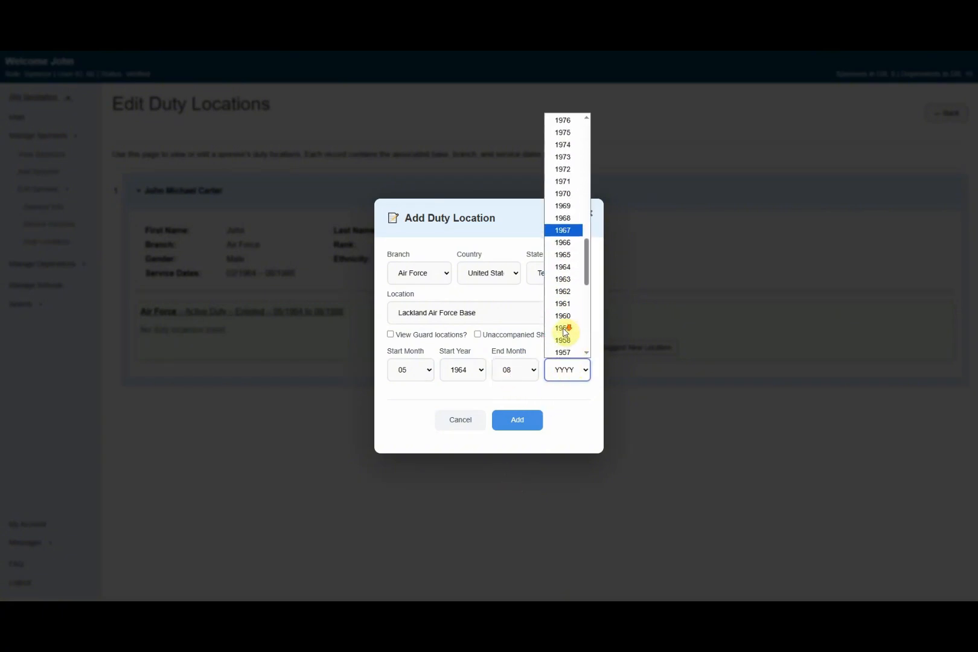
pyautogui.click(567, 266)
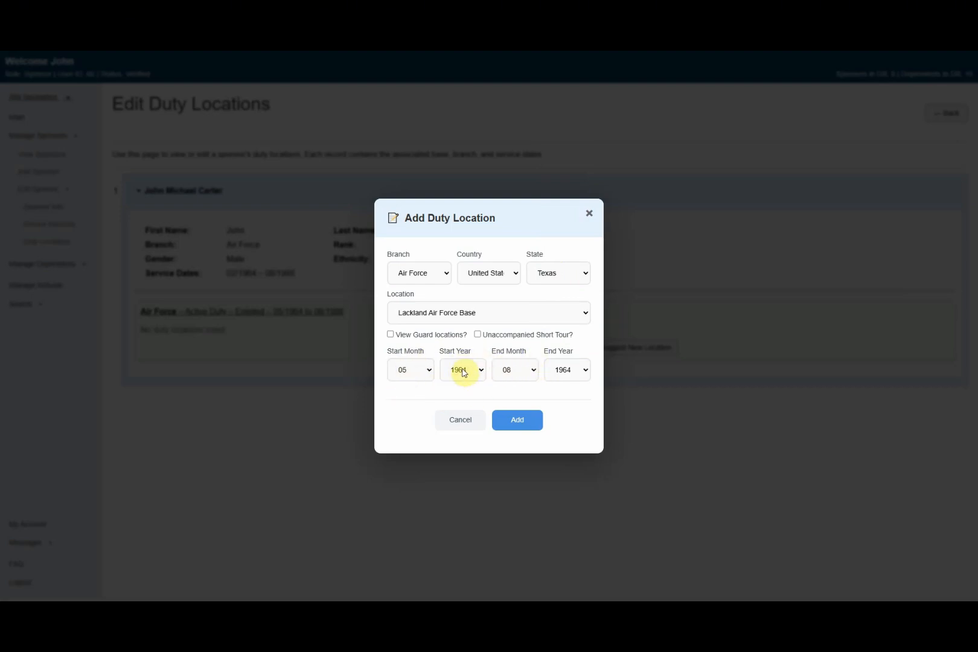
pyautogui.click(517, 421)
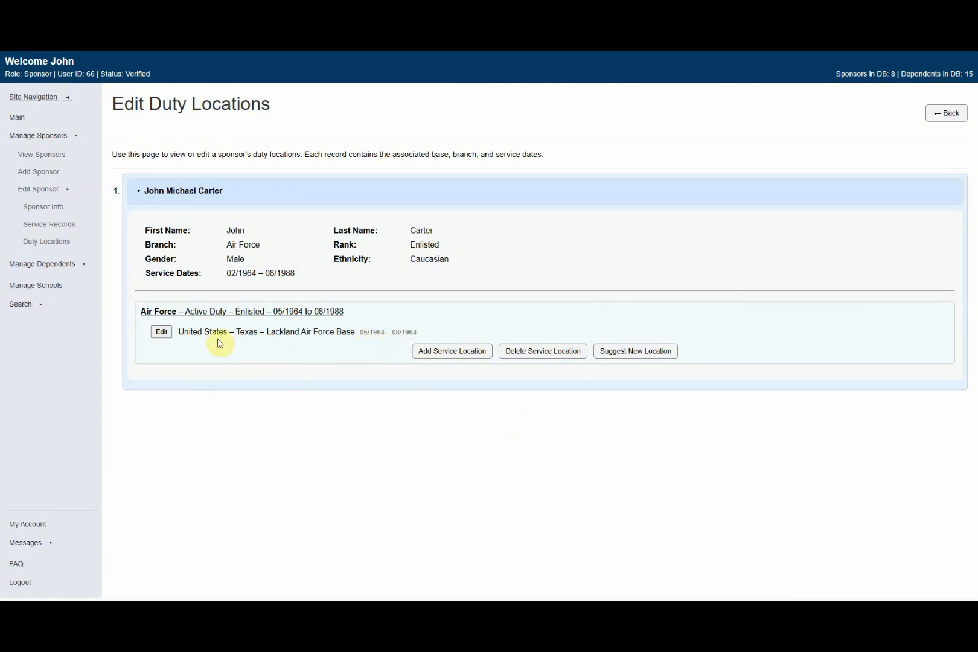
# - Change the Lackland duty location's start month to 03 and end month to 06, and save the changes
pyautogui.click(161, 333)
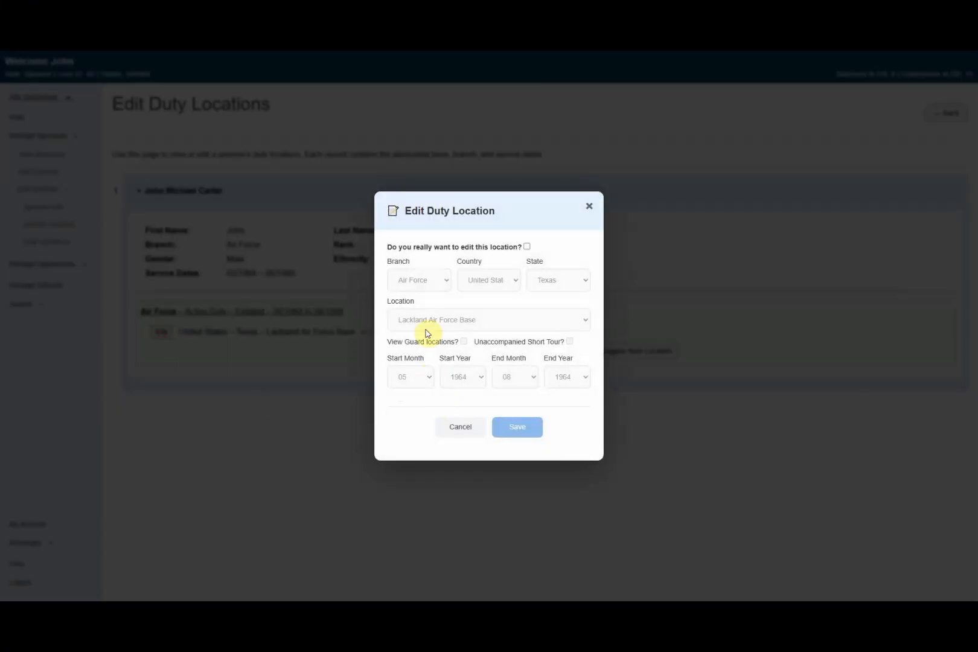
pyautogui.click(527, 247)
pyautogui.click(417, 378)
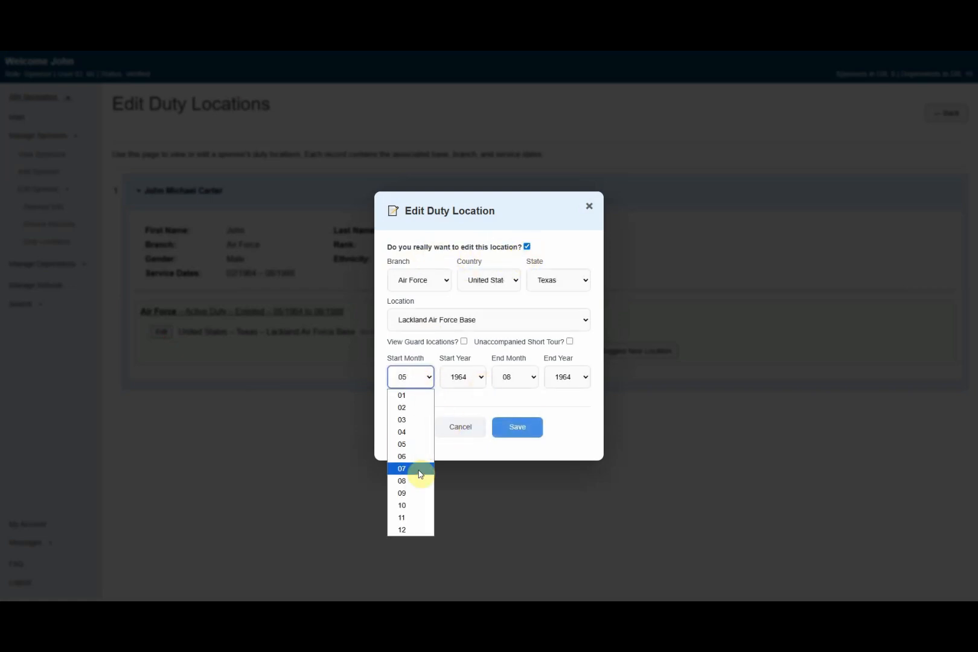
pyautogui.click(403, 420)
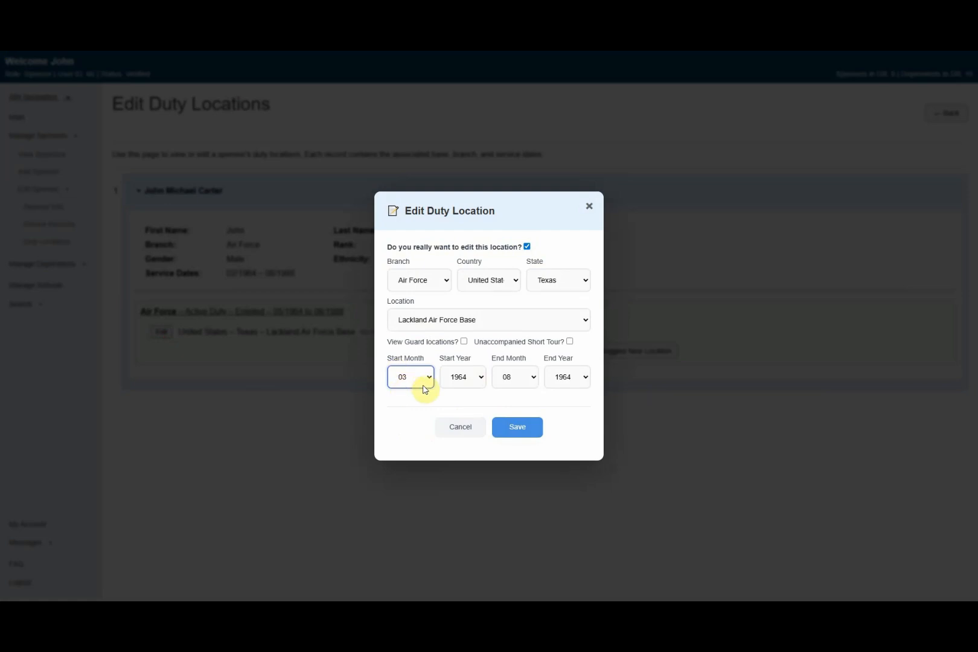
pyautogui.click(531, 380)
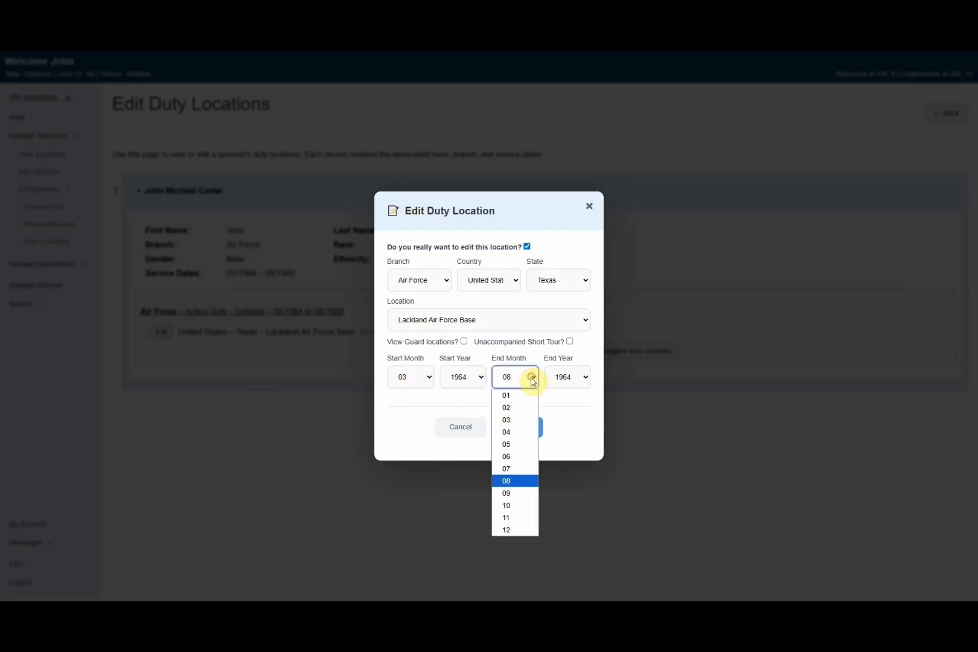
pyautogui.click(520, 455)
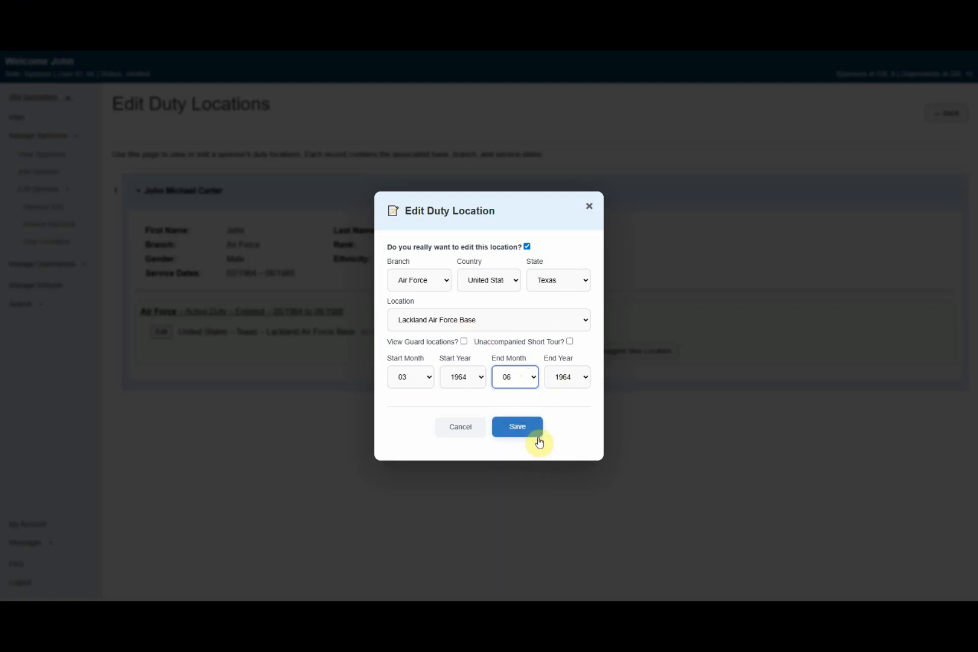
pyautogui.click(524, 429)
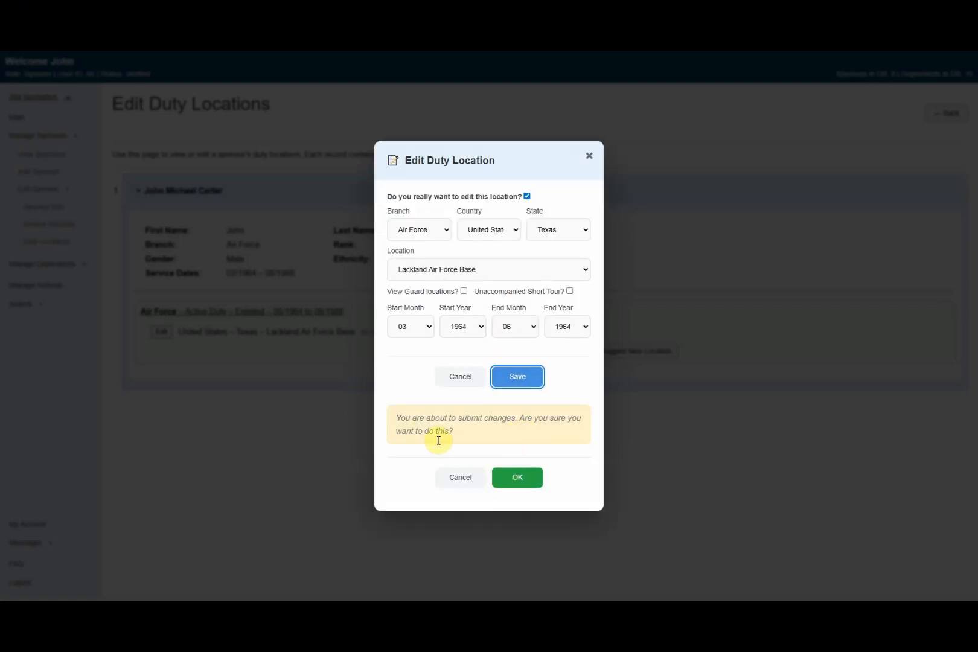
pyautogui.click(523, 483)
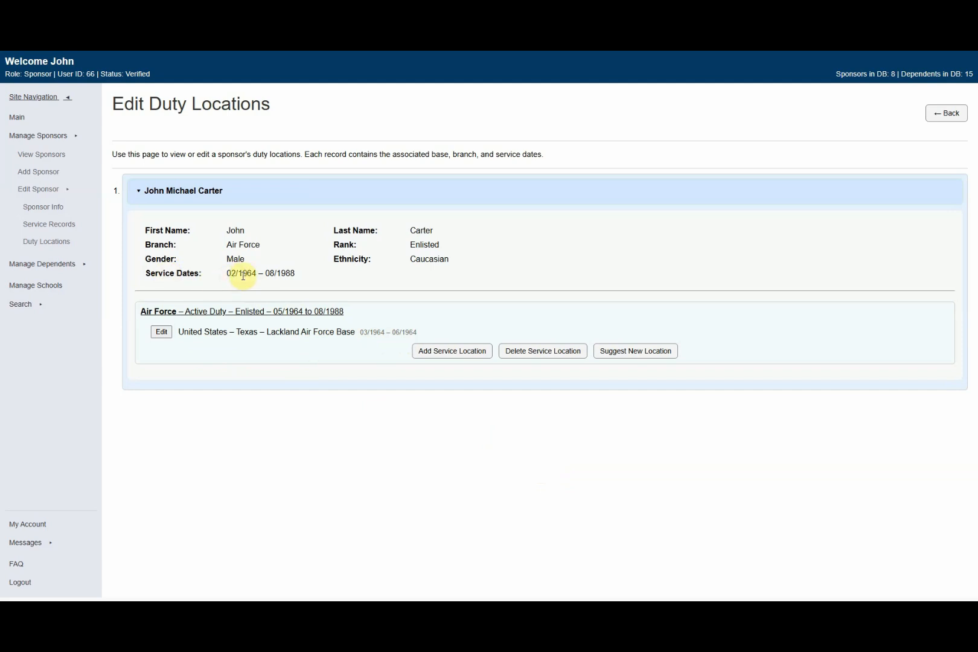
# - Change the Lackland duty location's start month to 02 and end month to 05, and save the changes
pyautogui.click(161, 332)
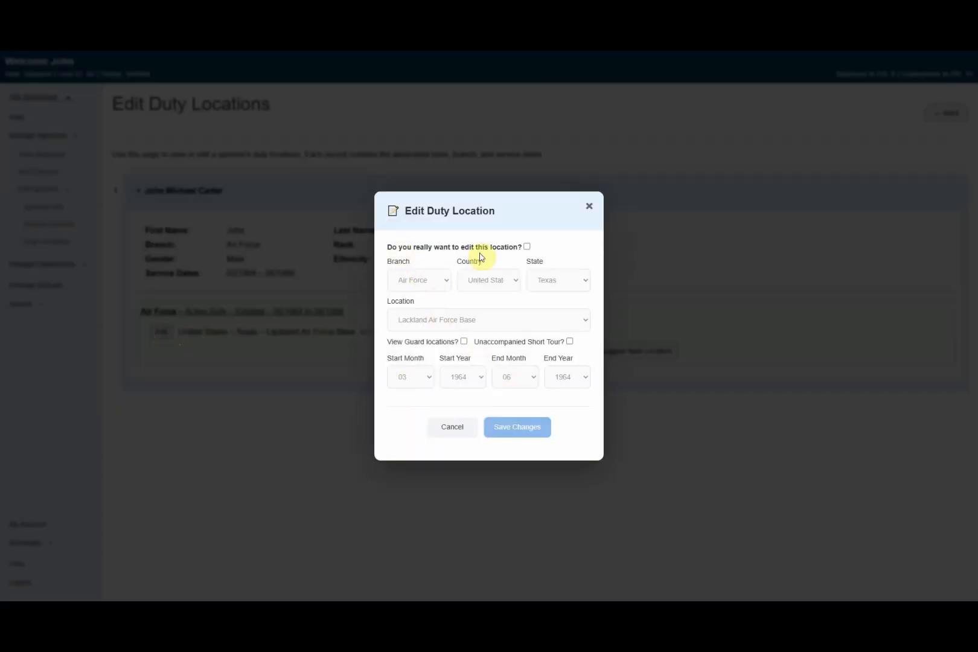
pyautogui.click(527, 246)
pyautogui.click(417, 379)
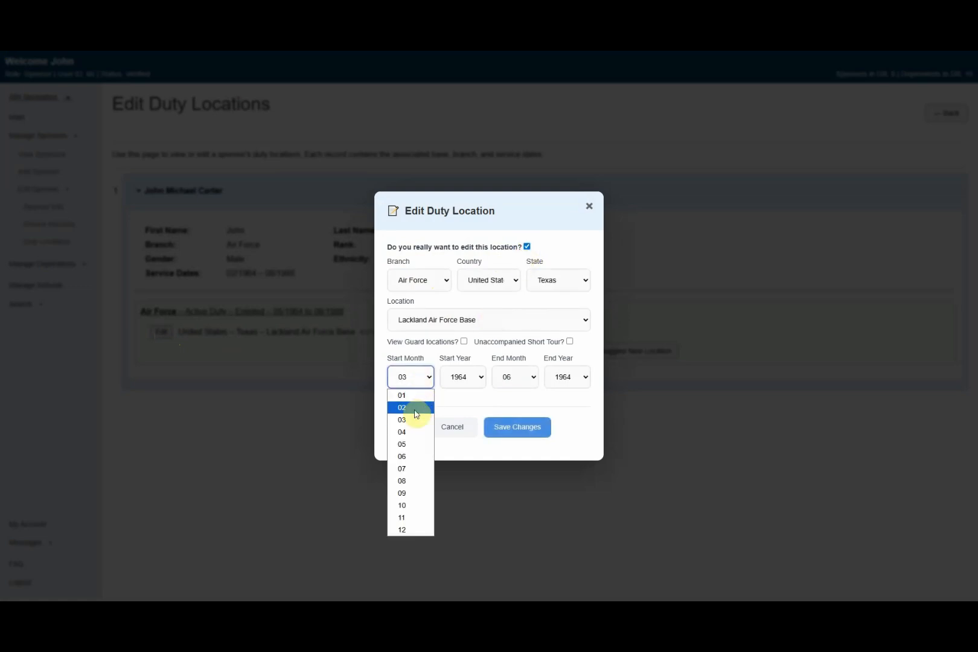
pyautogui.click(415, 409)
pyautogui.click(530, 379)
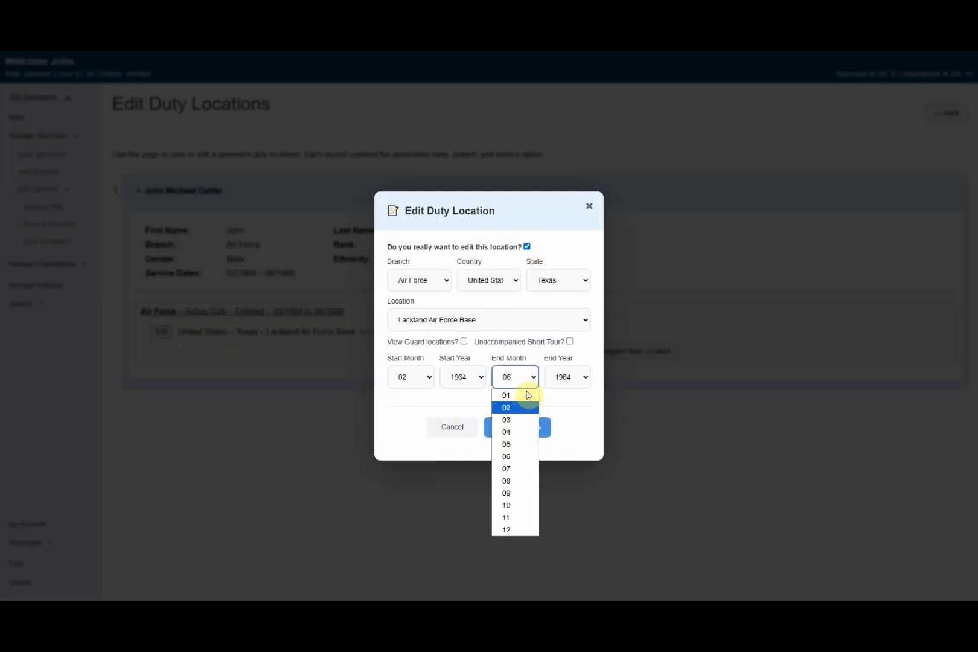
pyautogui.click(520, 444)
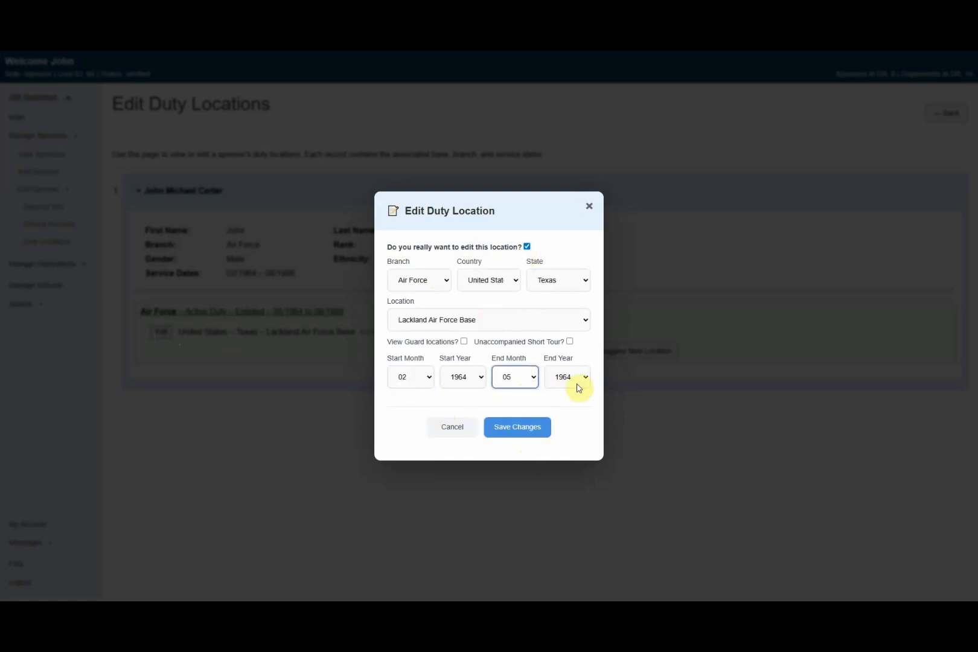
pyautogui.click(519, 429)
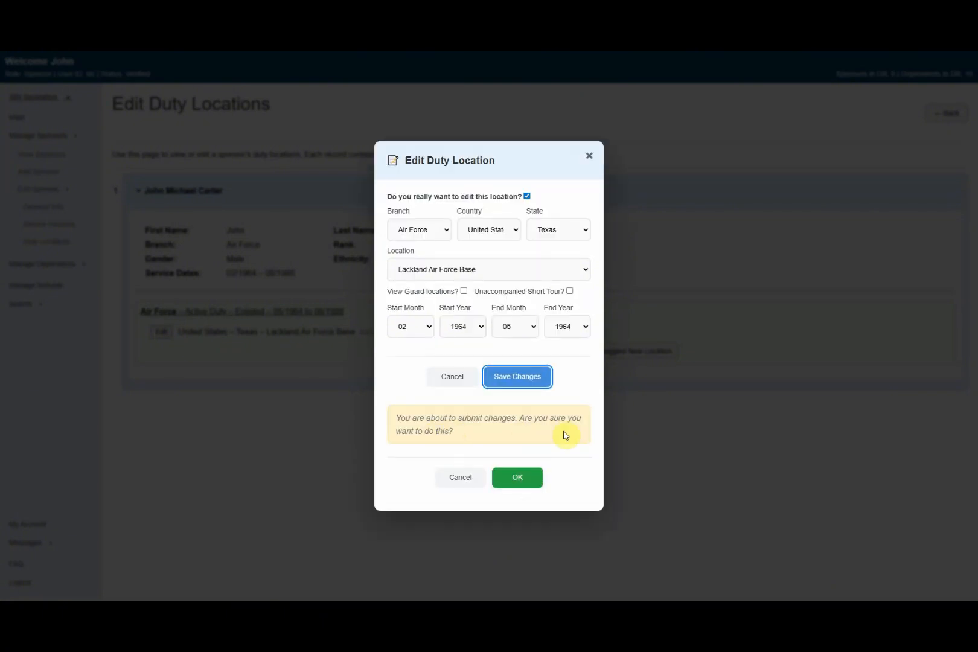
pyautogui.click(519, 483)
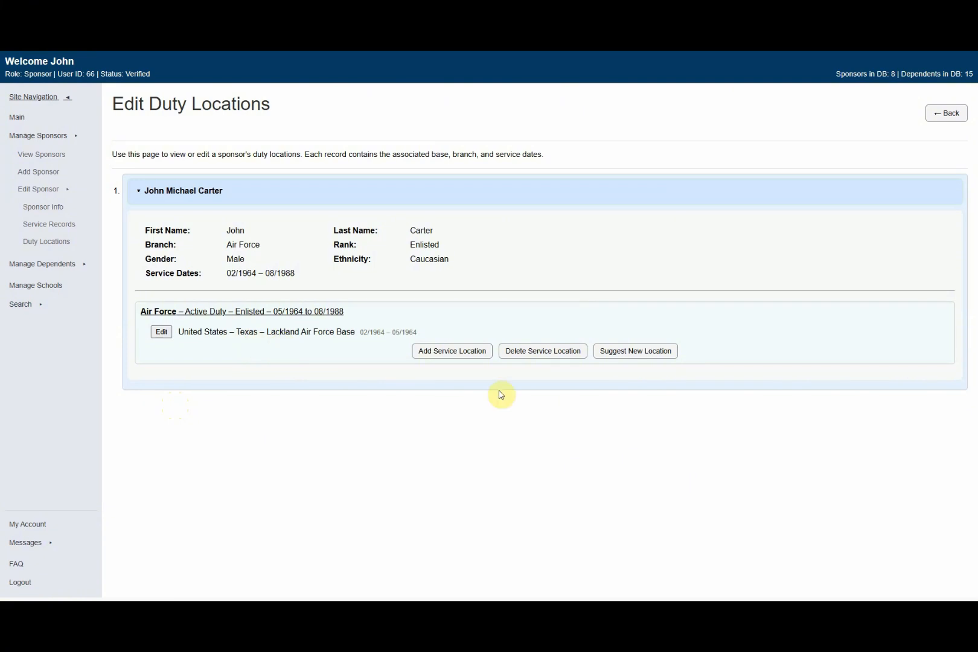
pyautogui.click(462, 356)
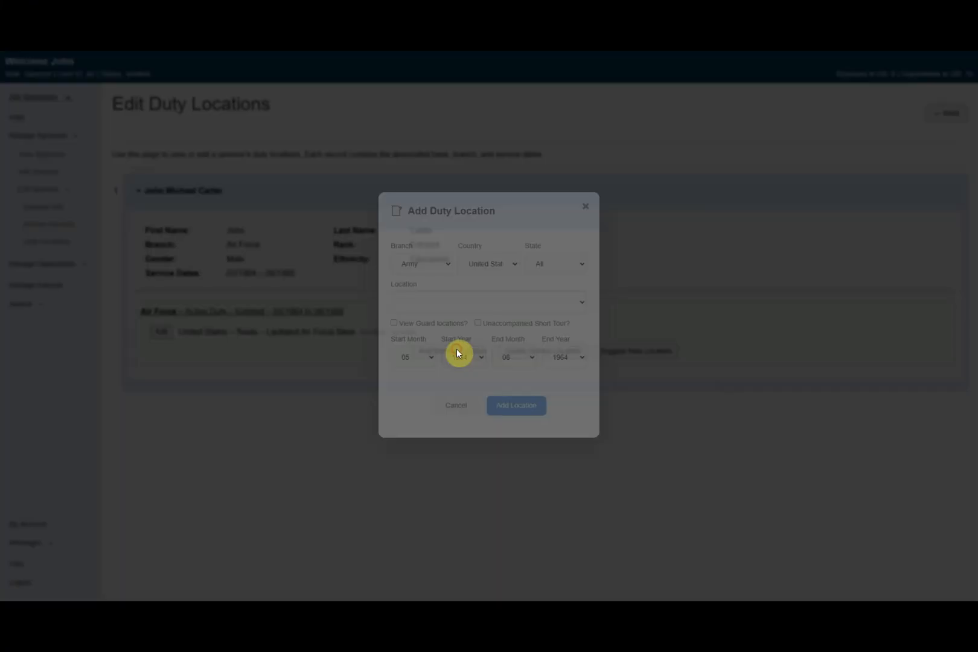
pyautogui.click(427, 273)
pyautogui.click(423, 292)
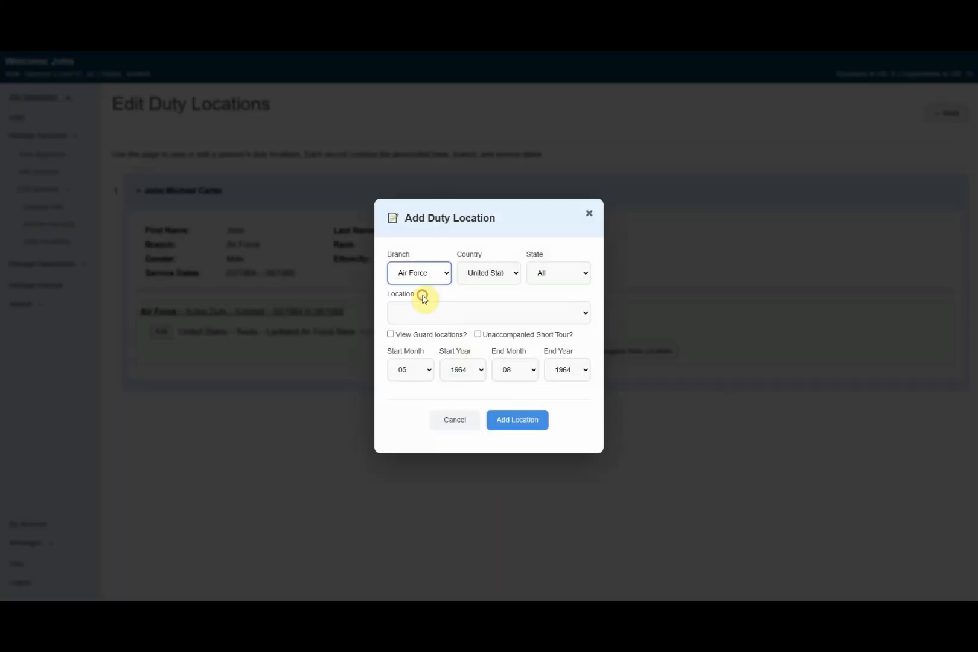
pyautogui.click(552, 273)
pyautogui.scroll(-7, 557, 470)
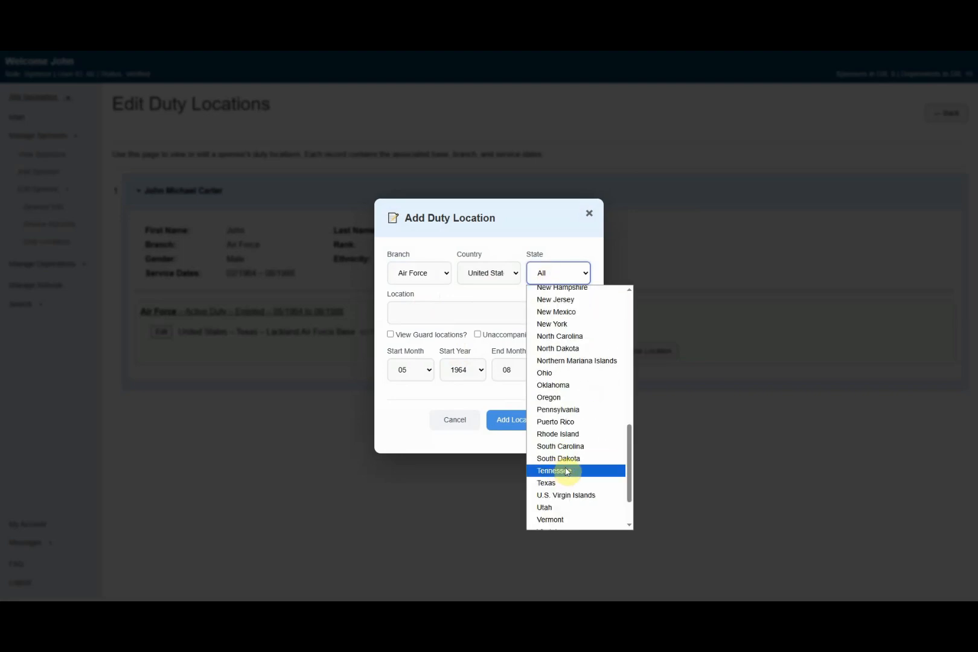
pyautogui.click(559, 483)
pyautogui.click(456, 314)
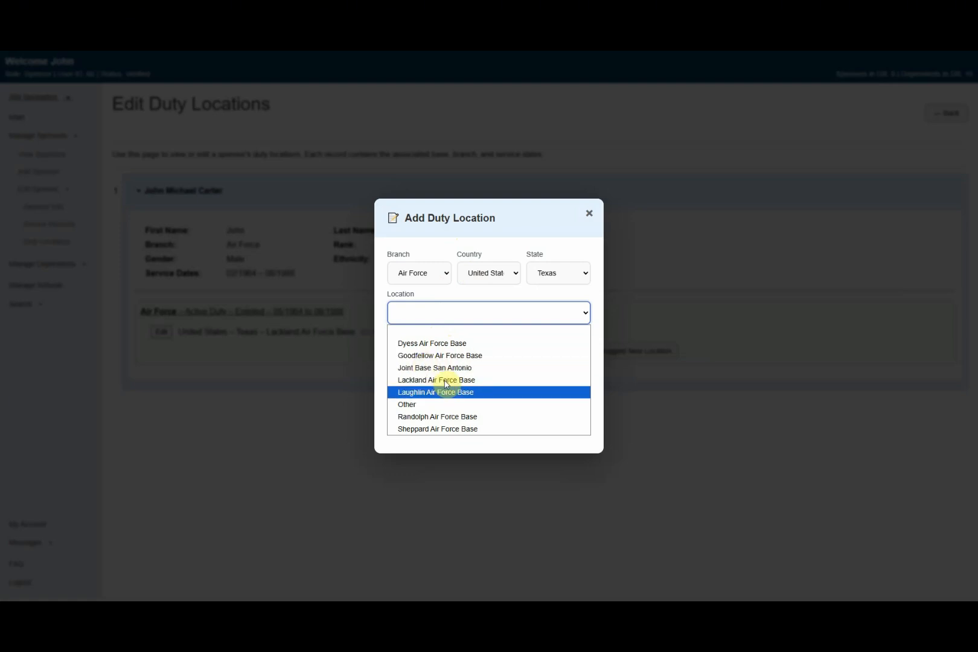
pyautogui.click(552, 275)
pyautogui.click(555, 277)
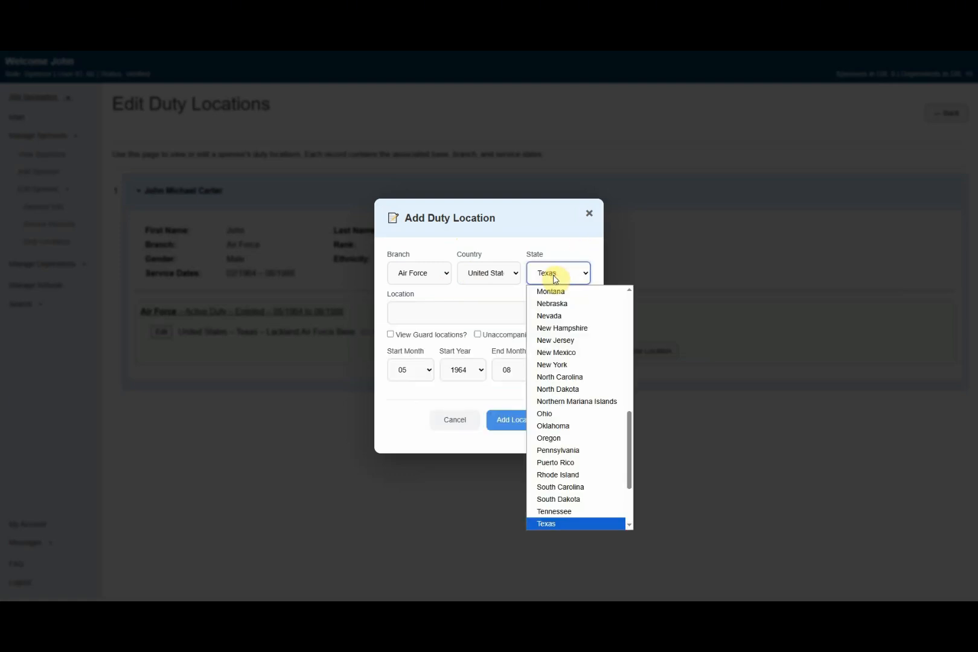
pyautogui.press('n')
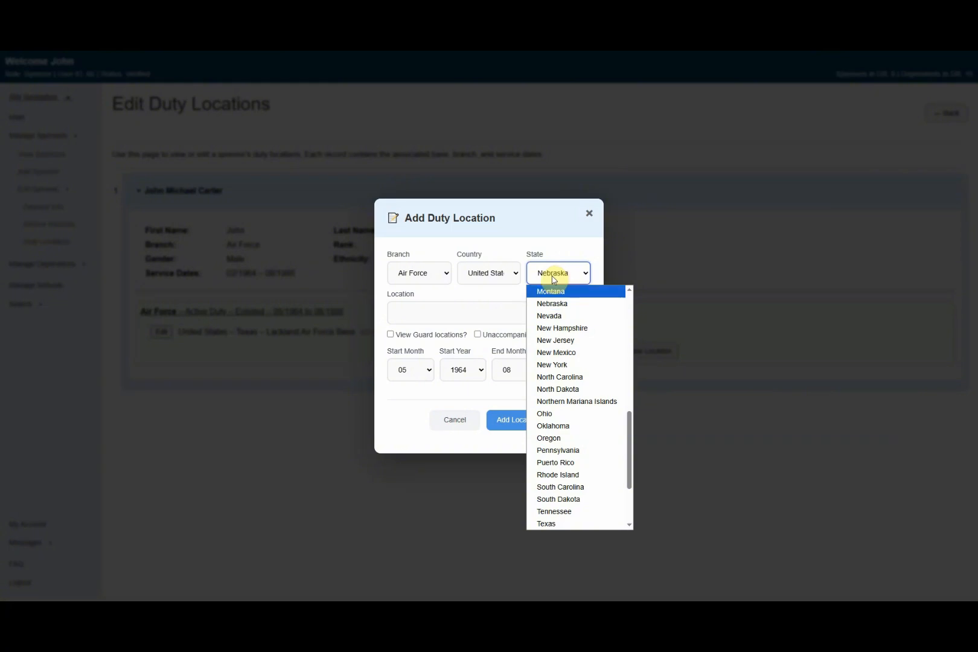
pyautogui.click(578, 390)
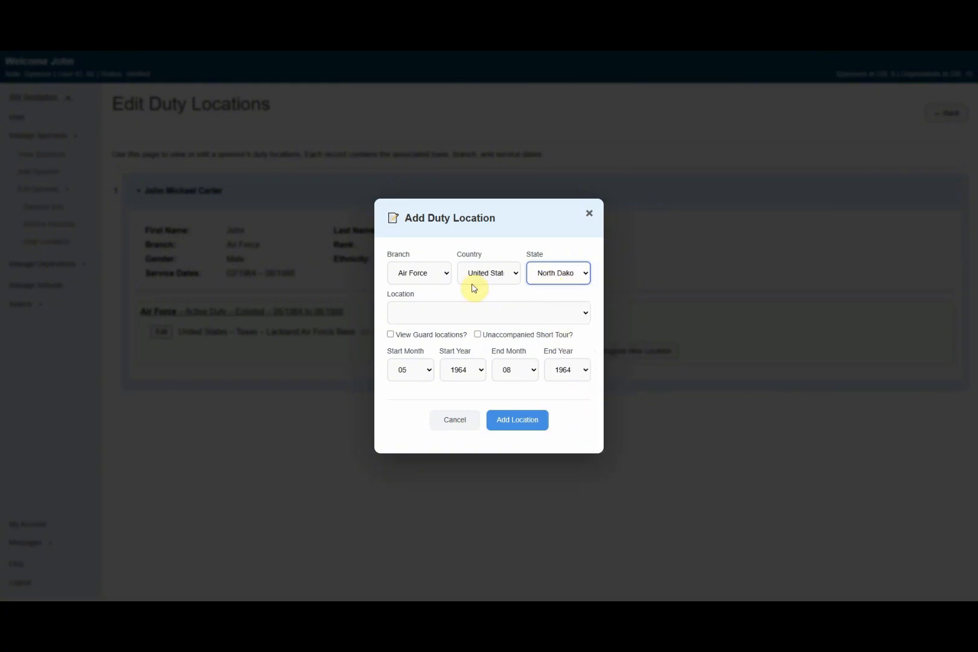
pyautogui.click(430, 312)
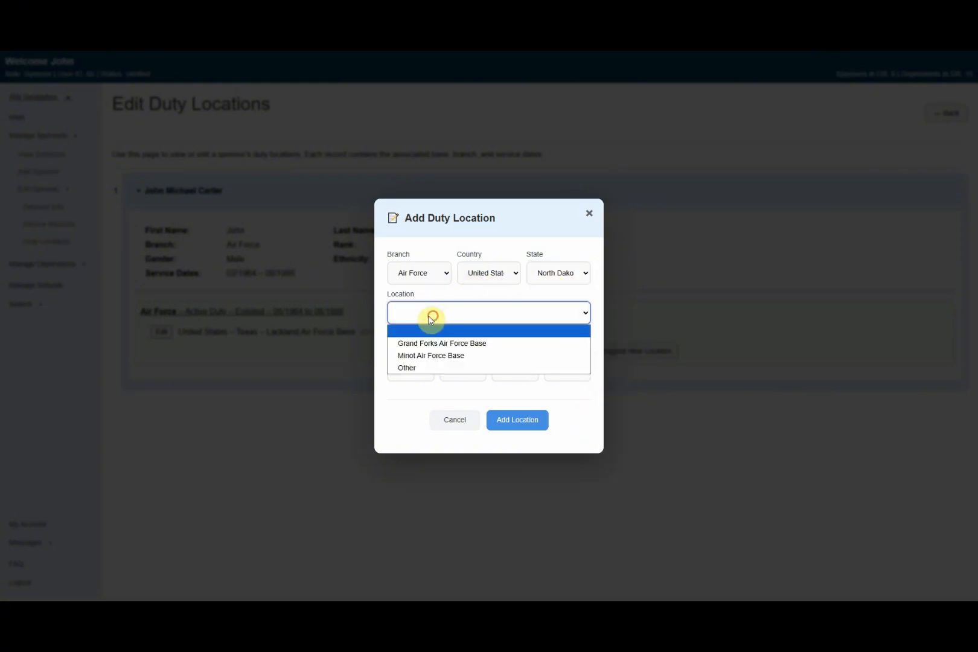
pyautogui.click(423, 356)
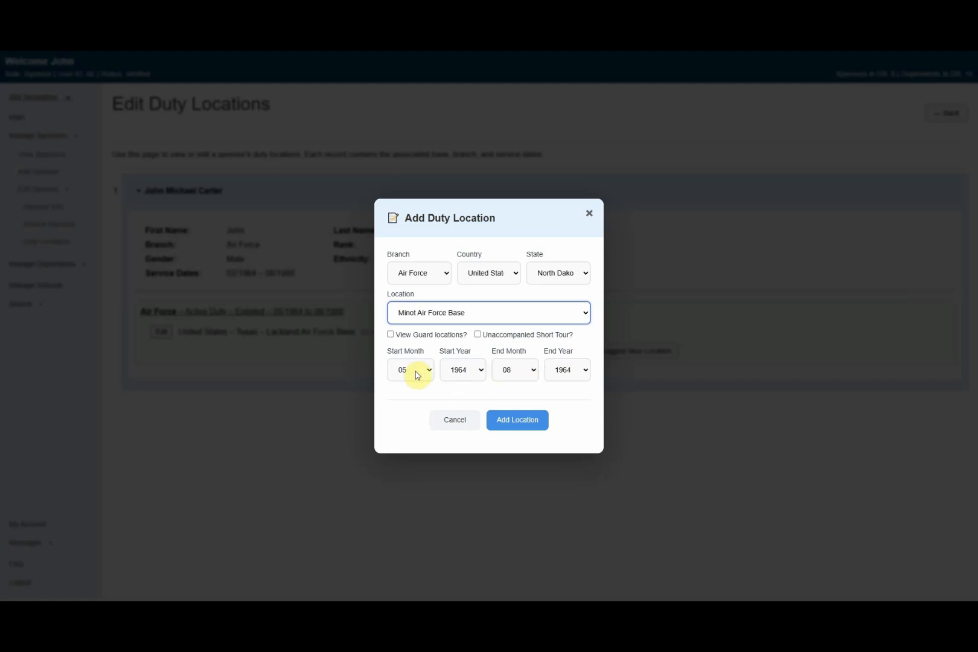
pyautogui.click(448, 424)
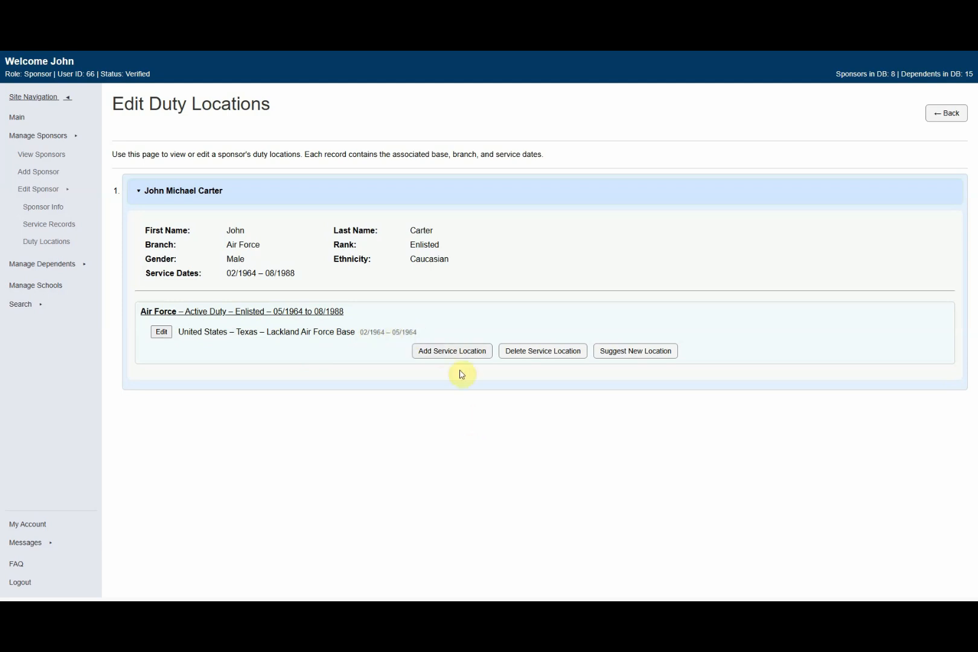
# - Start a new duty location under the Air Force service record, with Air Force as the branch and North Dakota as the state
pyautogui.click(460, 353)
pyautogui.click(415, 273)
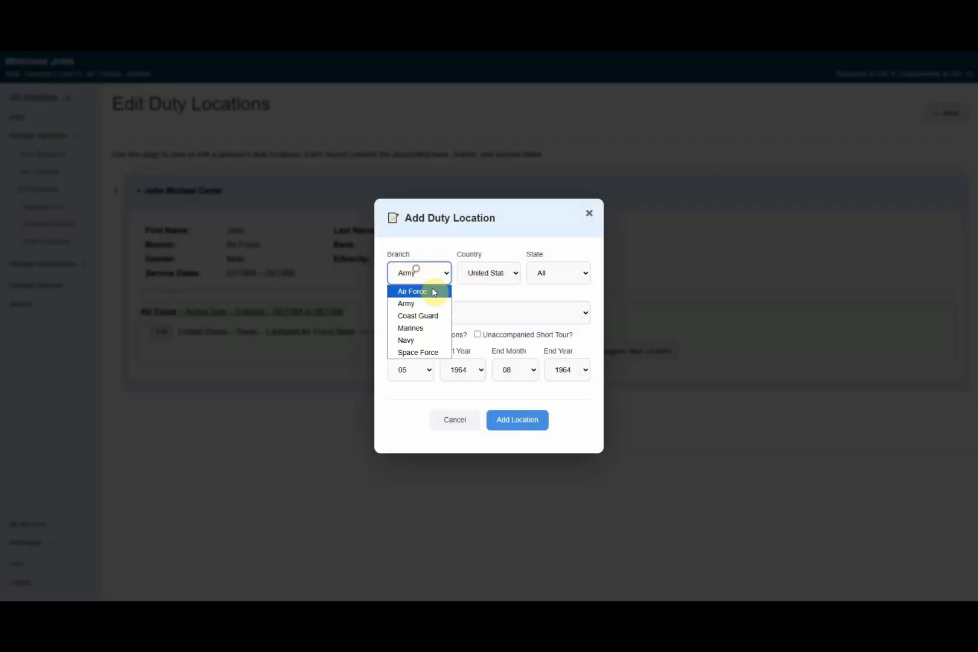
pyautogui.click(417, 286)
pyautogui.click(556, 276)
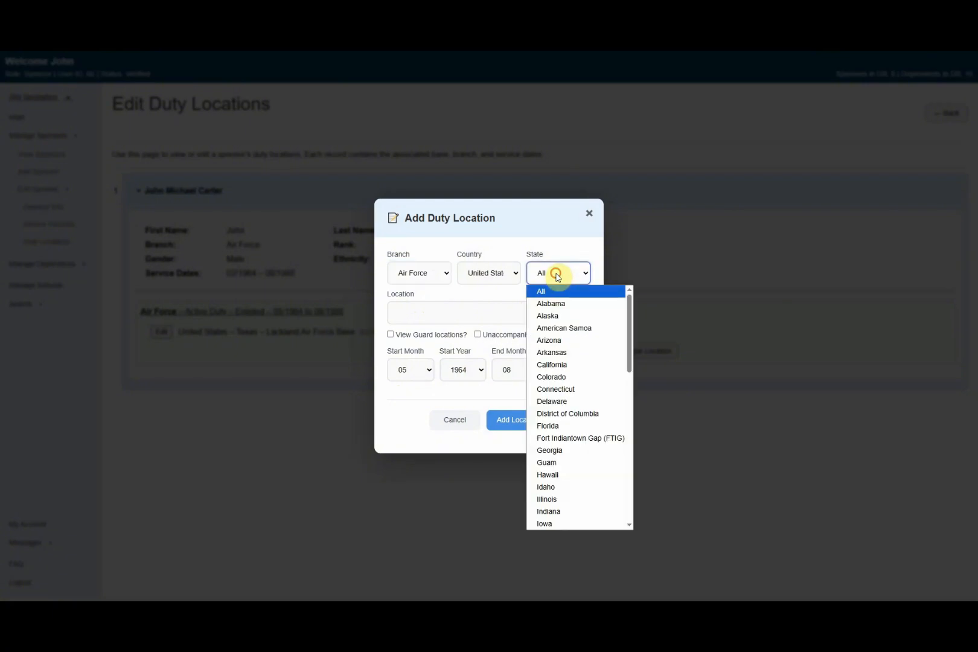
pyautogui.write('no')
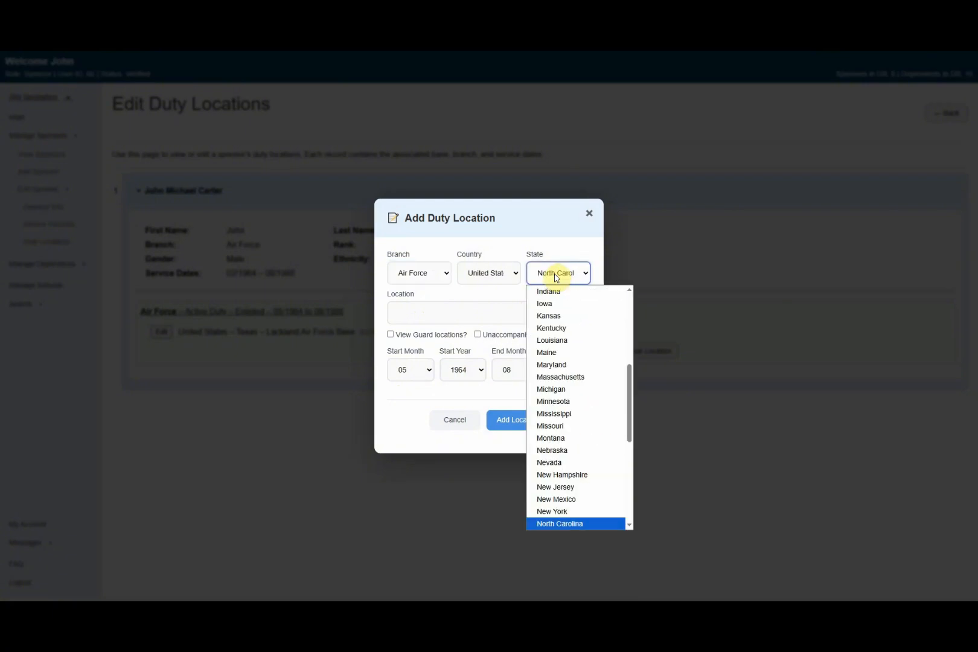
pyautogui.scroll(-7, 609, 423)
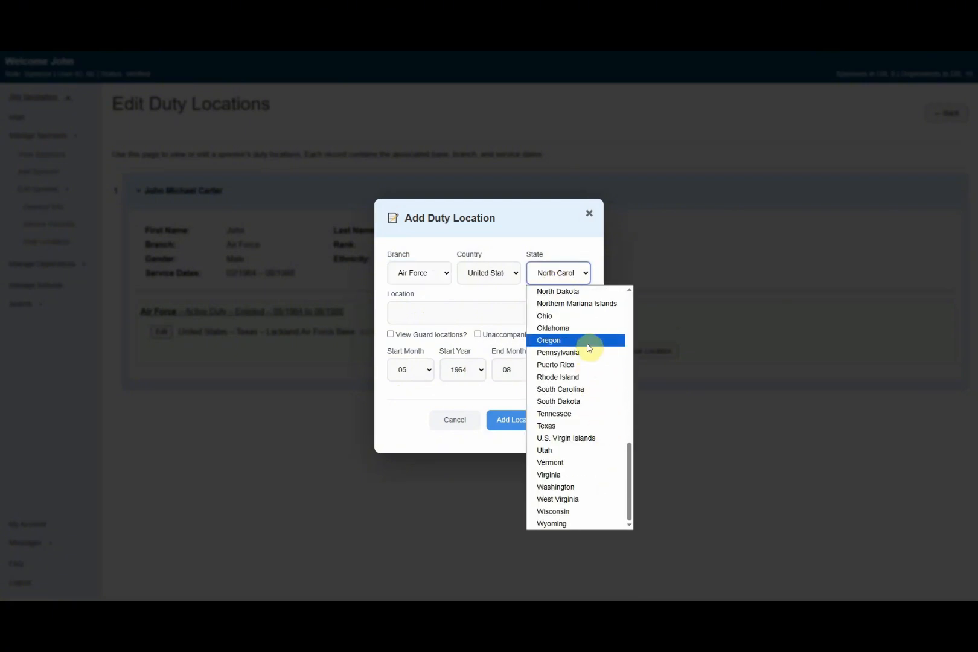
pyautogui.click(563, 291)
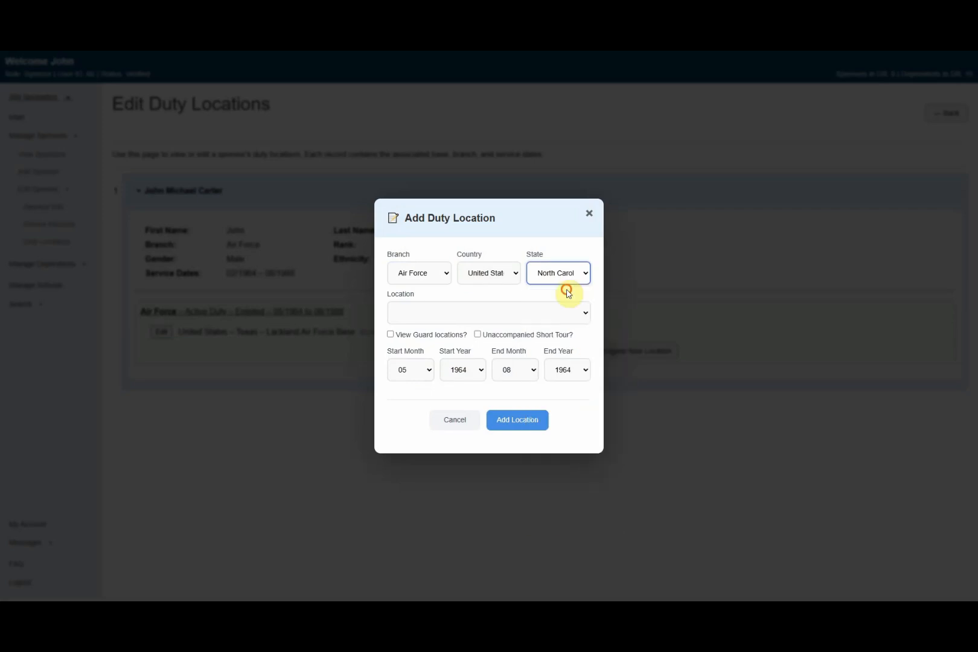
# - Set the North Dakota duty location's start month to 07 and its end date to 08/1969
pyautogui.click(427, 371)
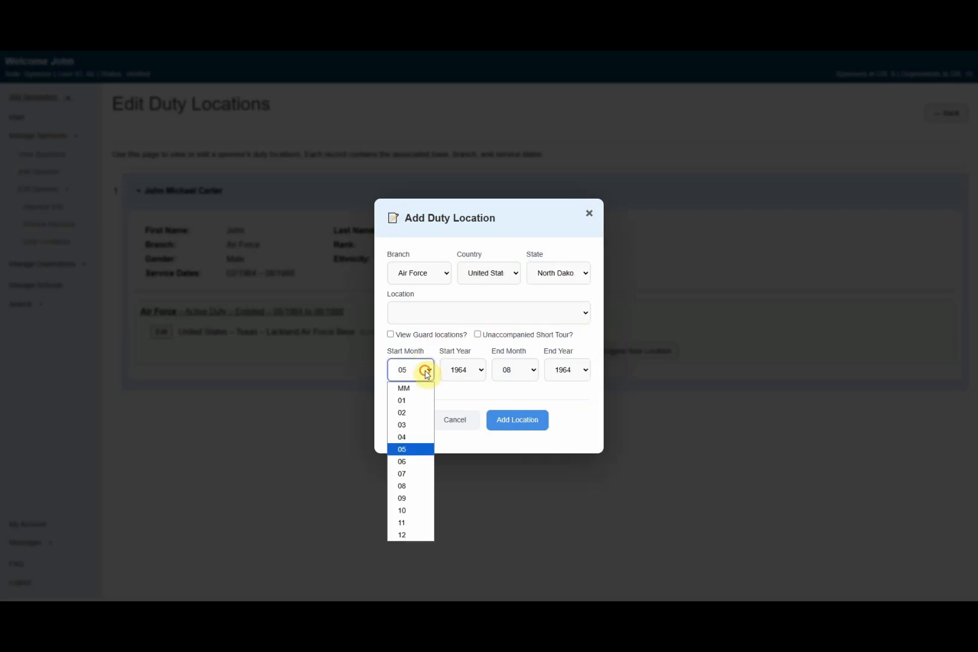
pyautogui.click(414, 476)
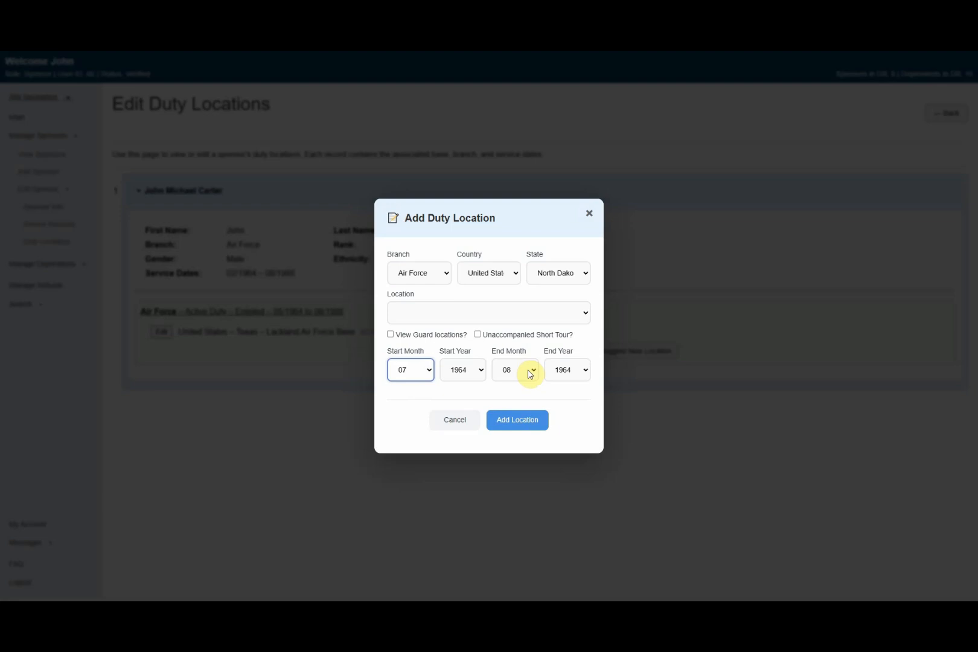
pyautogui.click(530, 374)
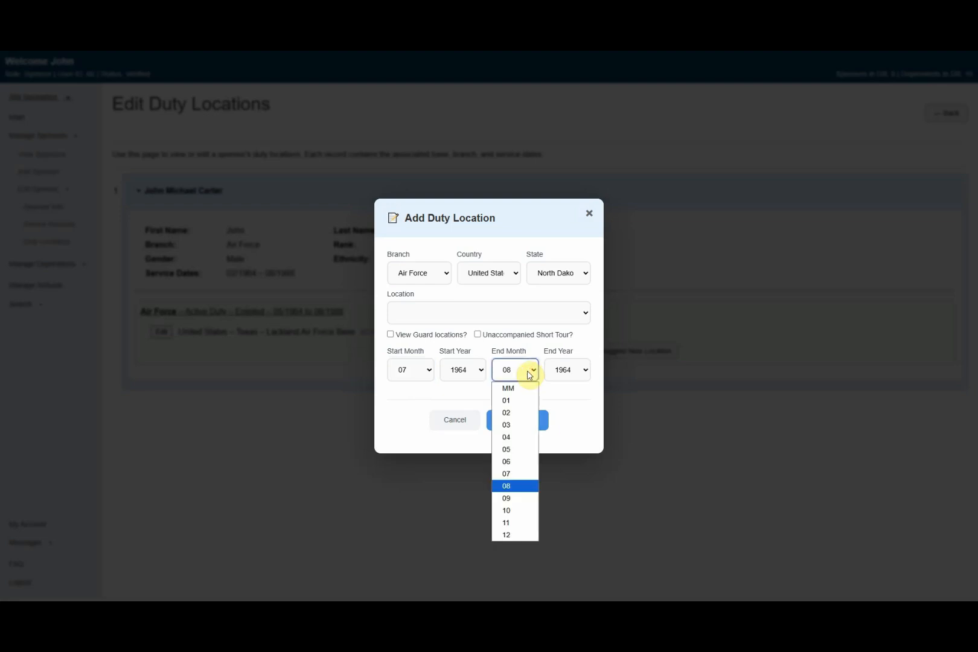
pyautogui.click(513, 486)
pyautogui.click(581, 379)
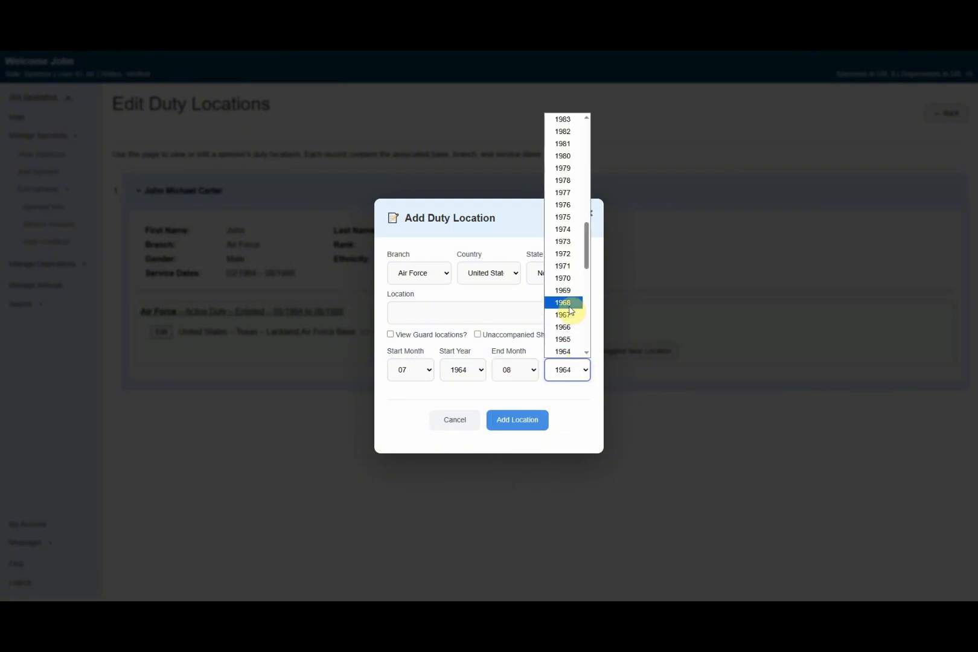
pyautogui.scroll(-3, 563, 303)
pyautogui.scroll(3, 572, 302)
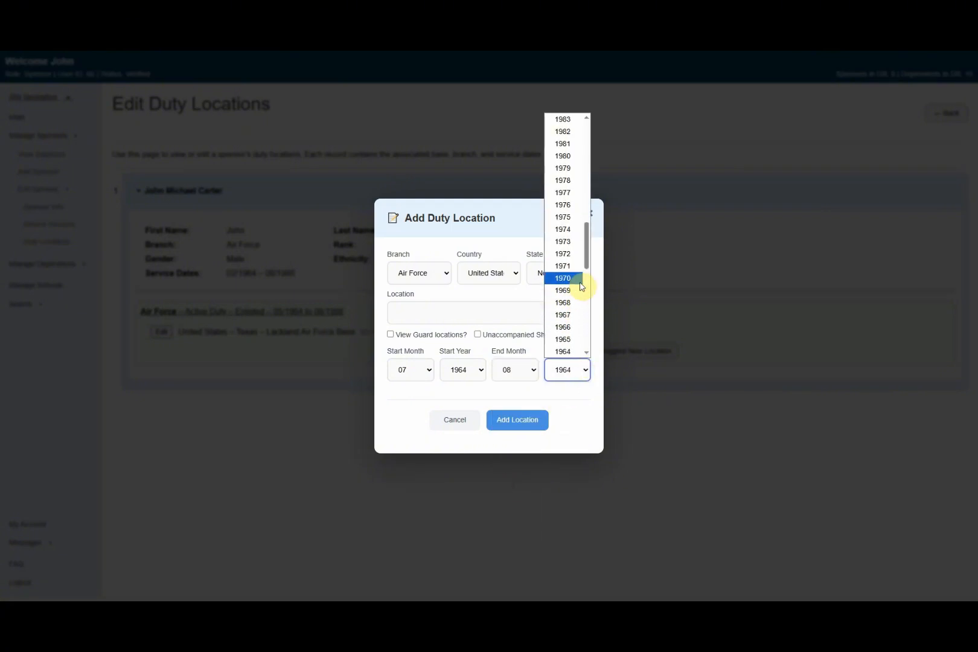
pyautogui.click(573, 294)
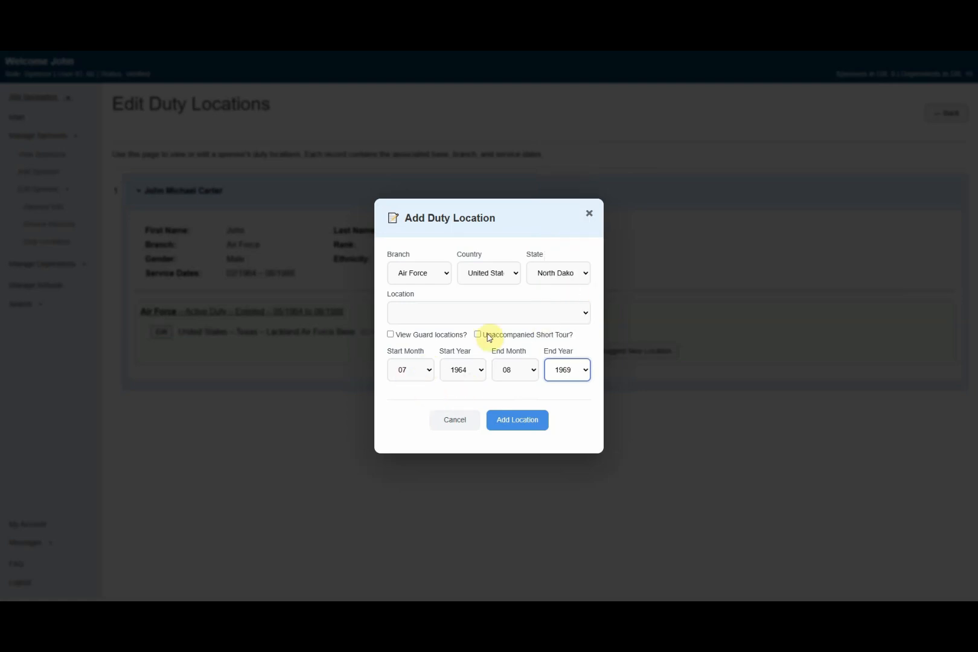
# - Select Minot Air Force Base as the location and add it to the Air Force service record
pyautogui.click(516, 424)
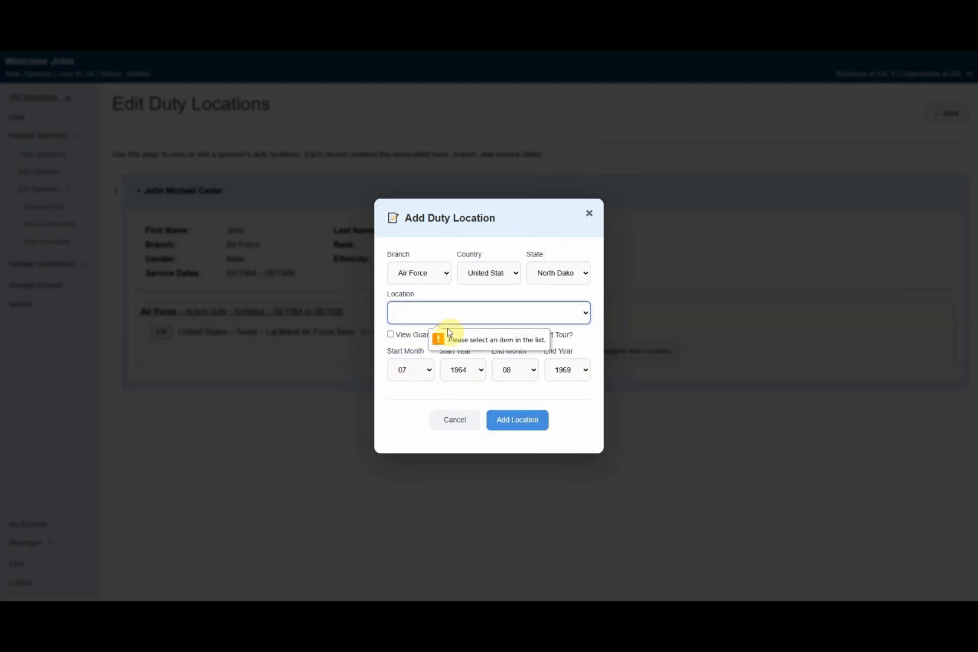
pyautogui.click(430, 311)
pyautogui.click(428, 356)
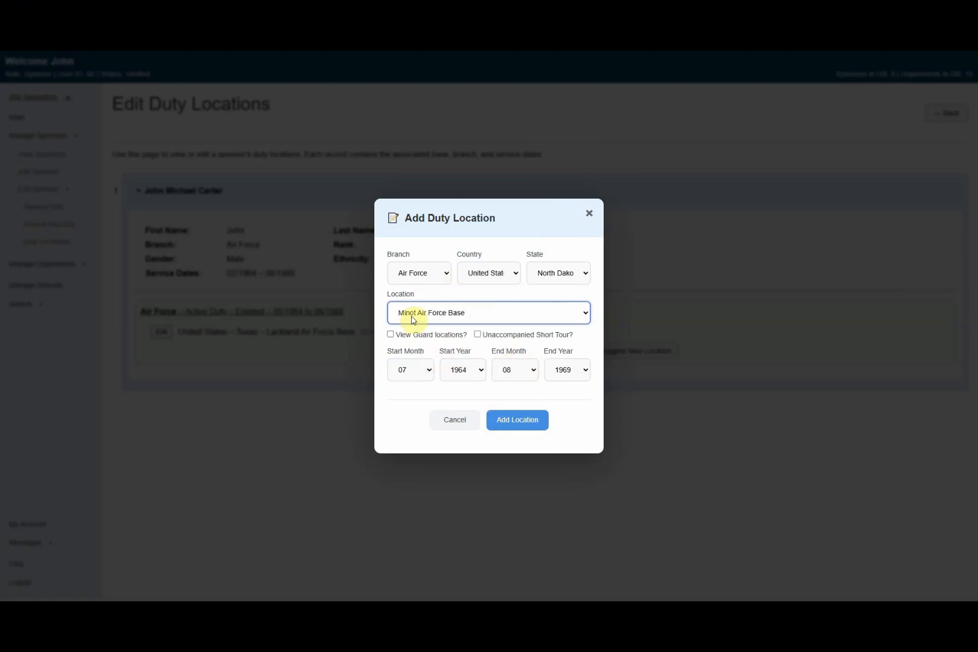
pyautogui.click(517, 426)
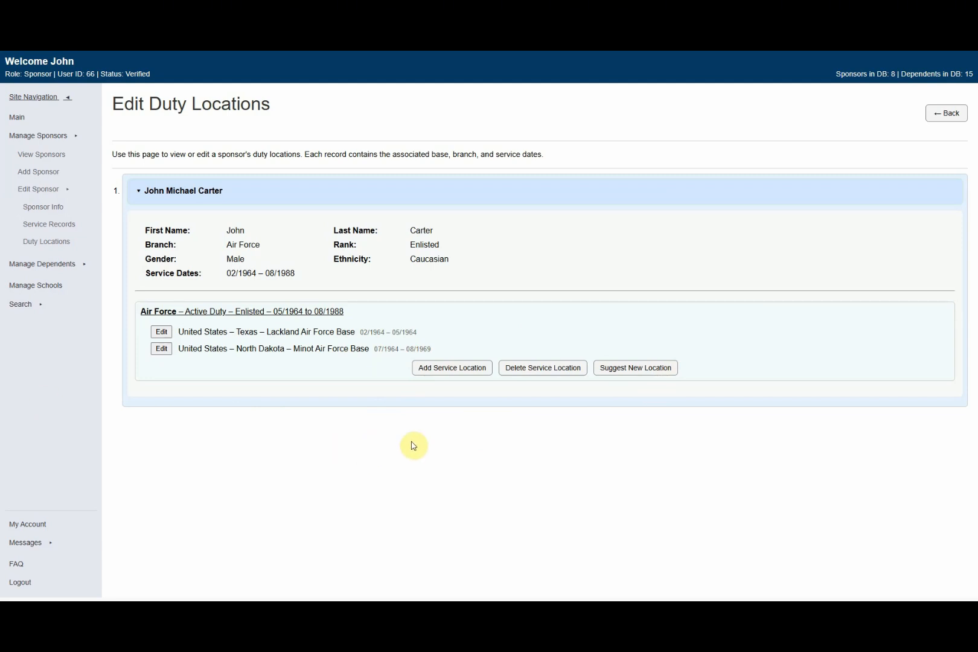
# - Start a new duty location under the Air Force service record, with Air Force as the branch, Germany as the country and Other as the location
pyautogui.click(454, 370)
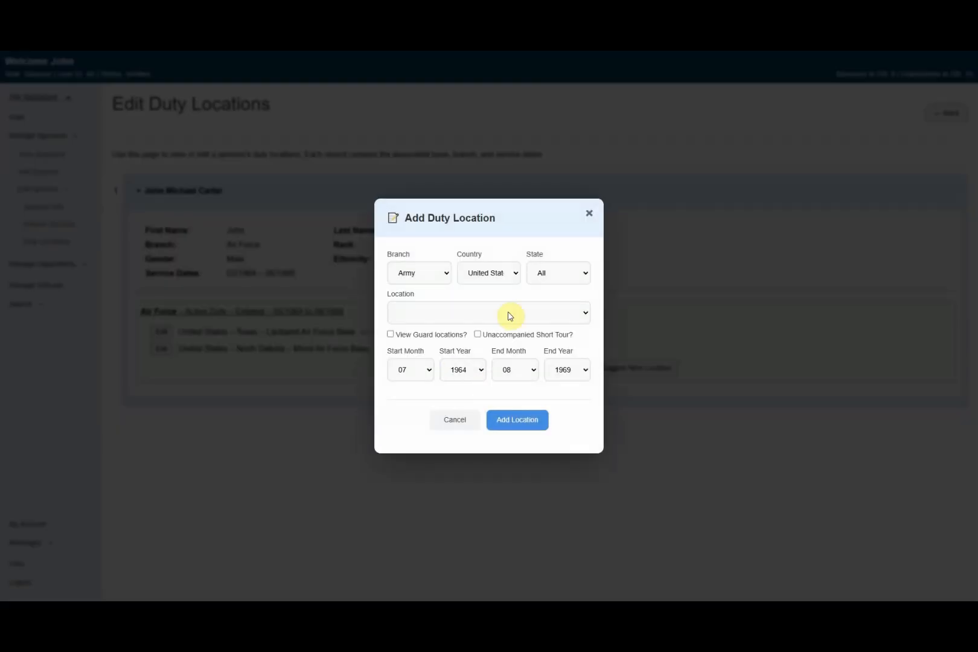
pyautogui.click(427, 272)
pyautogui.click(422, 293)
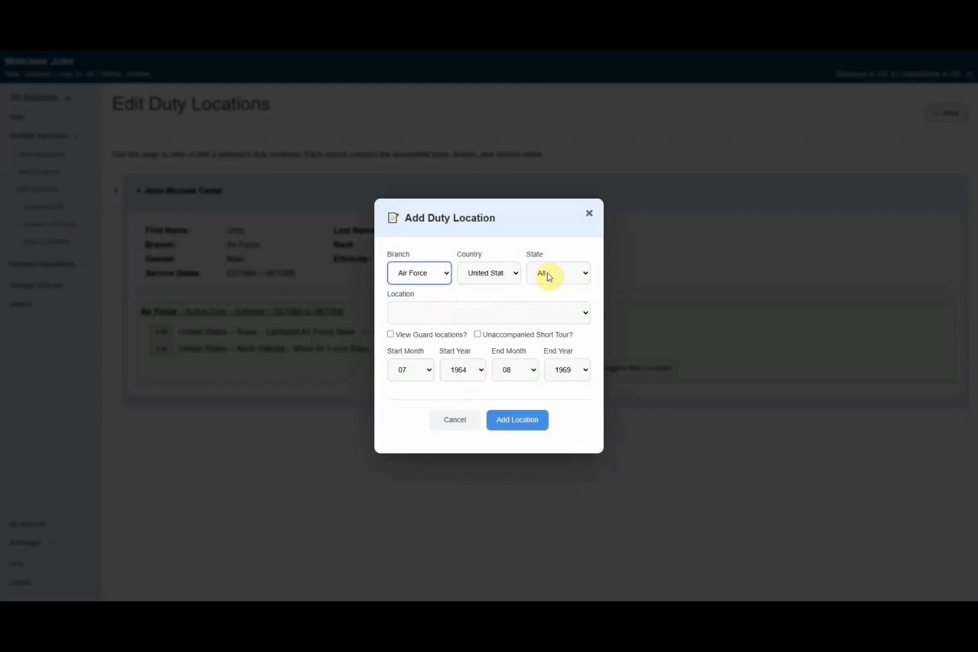
pyautogui.click(507, 273)
pyautogui.scroll(5, 500, 375)
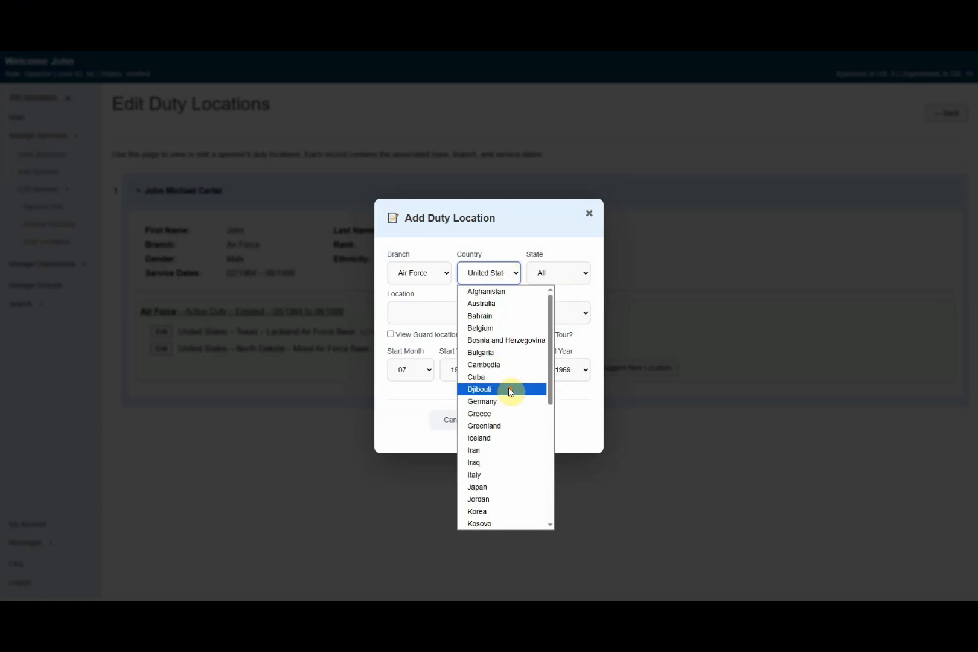
pyautogui.click(491, 402)
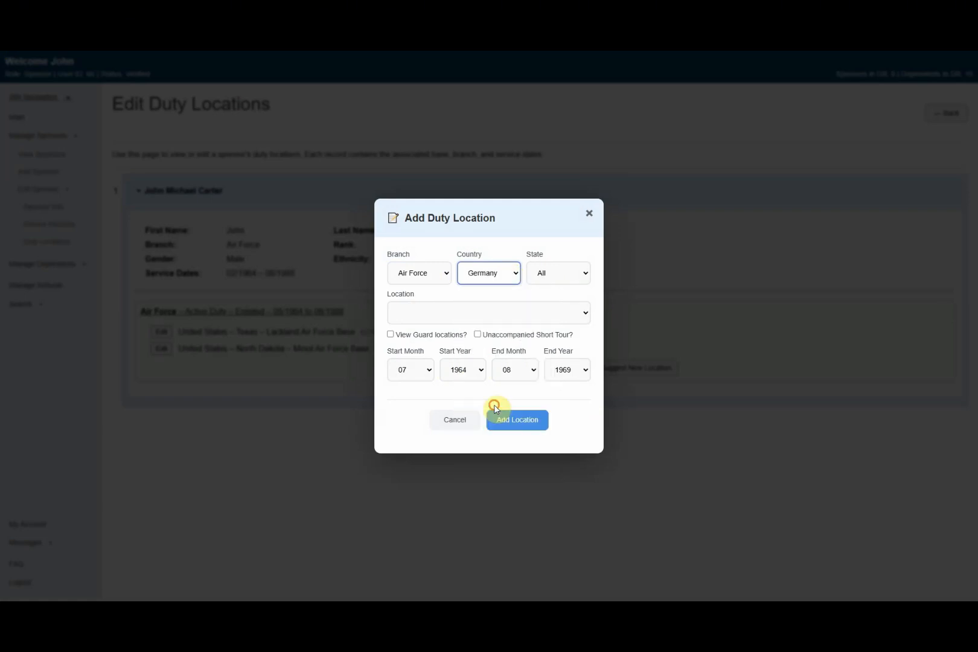
pyautogui.click(567, 279)
pyautogui.click(559, 275)
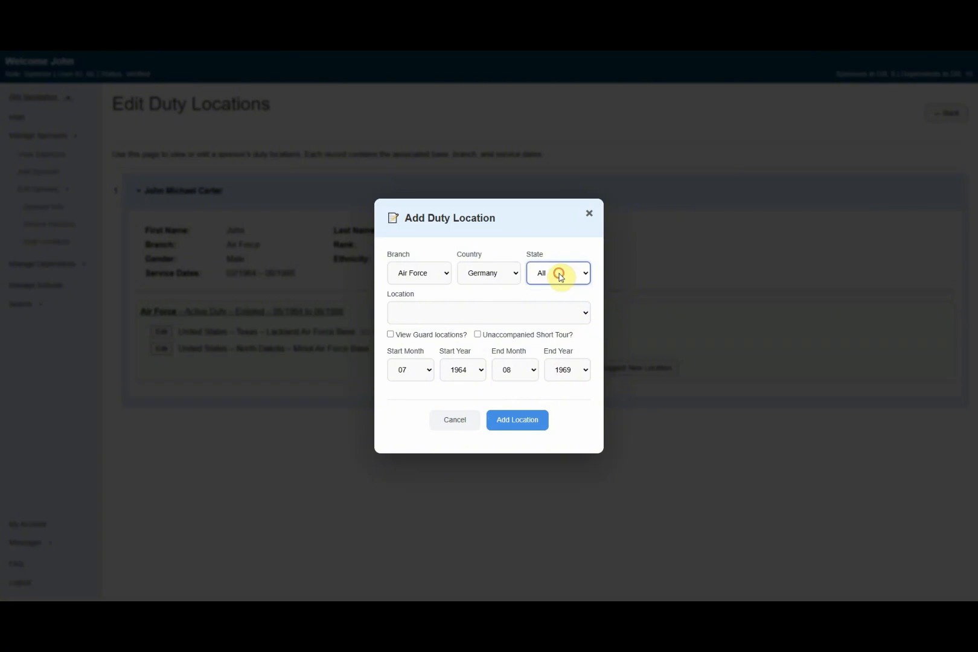
pyautogui.click(490, 313)
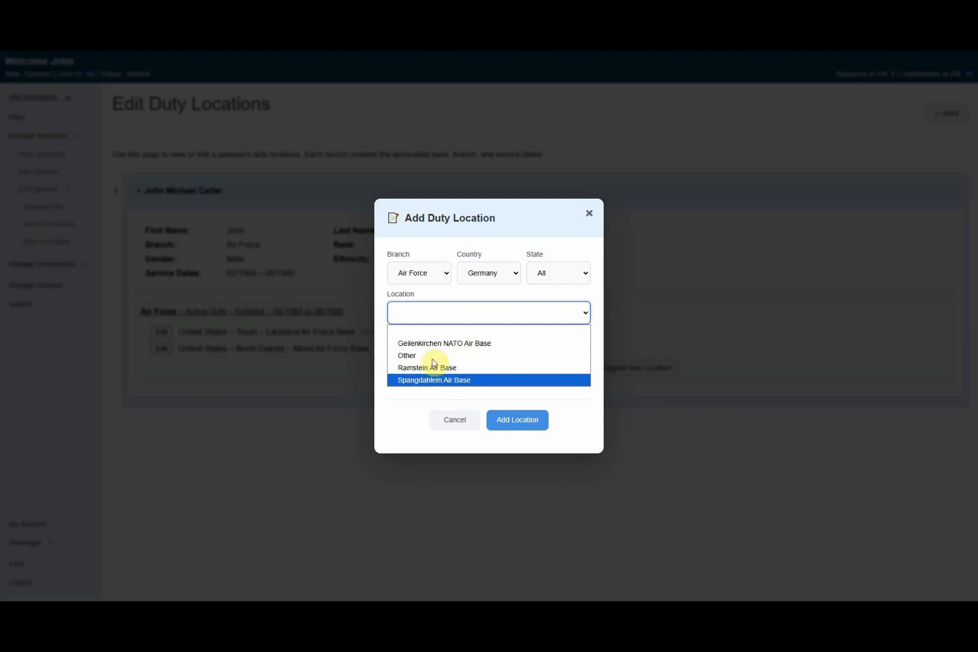
pyautogui.click(408, 356)
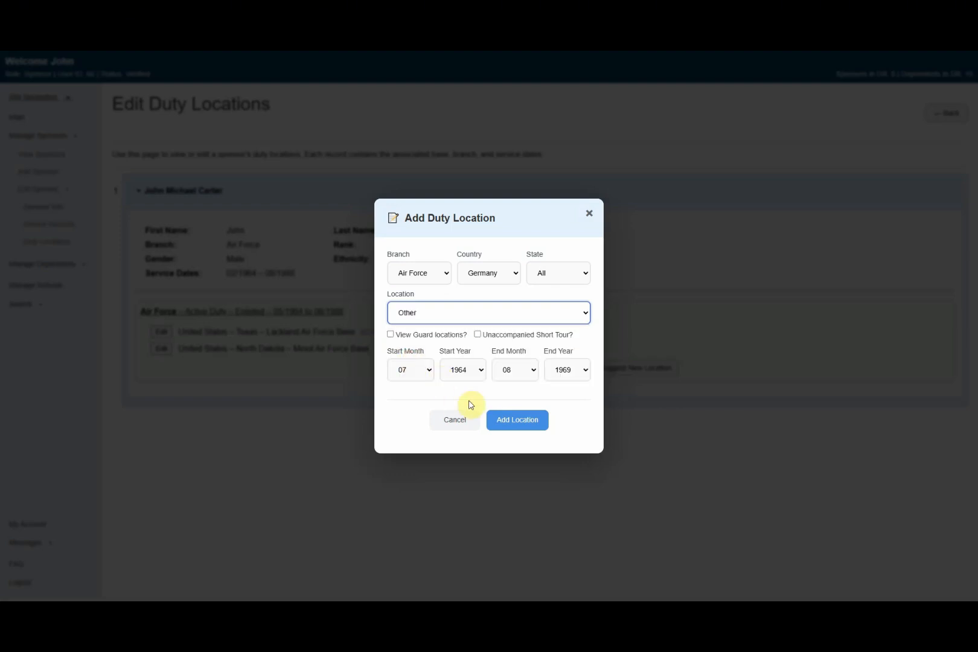
# - Set the Germany duty location's dates to 09/1969 through 01/1973 and add it to the service record
pyautogui.click(430, 371)
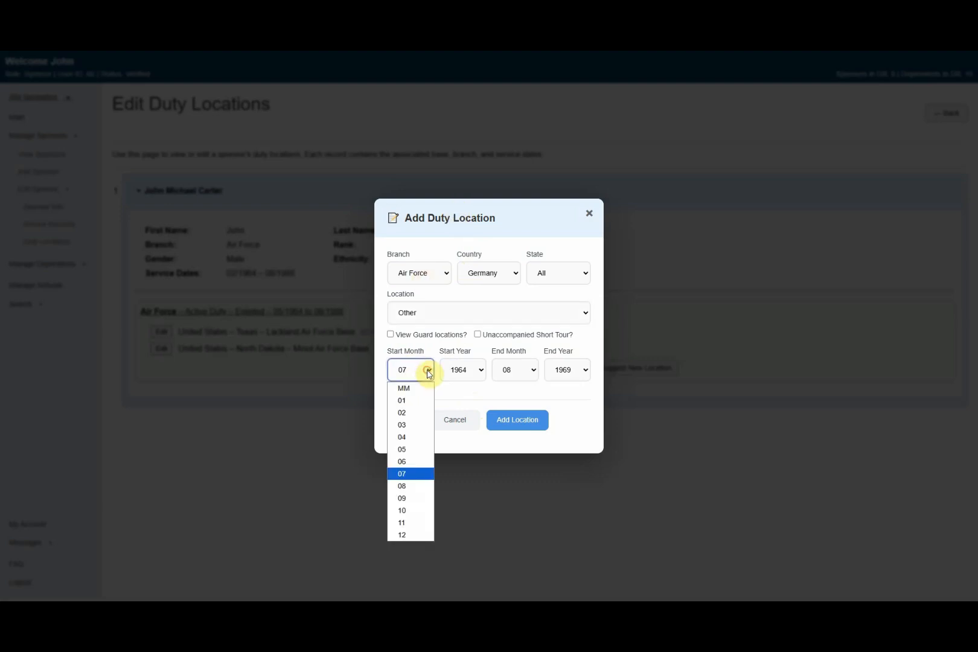
pyautogui.click(406, 500)
pyautogui.click(465, 370)
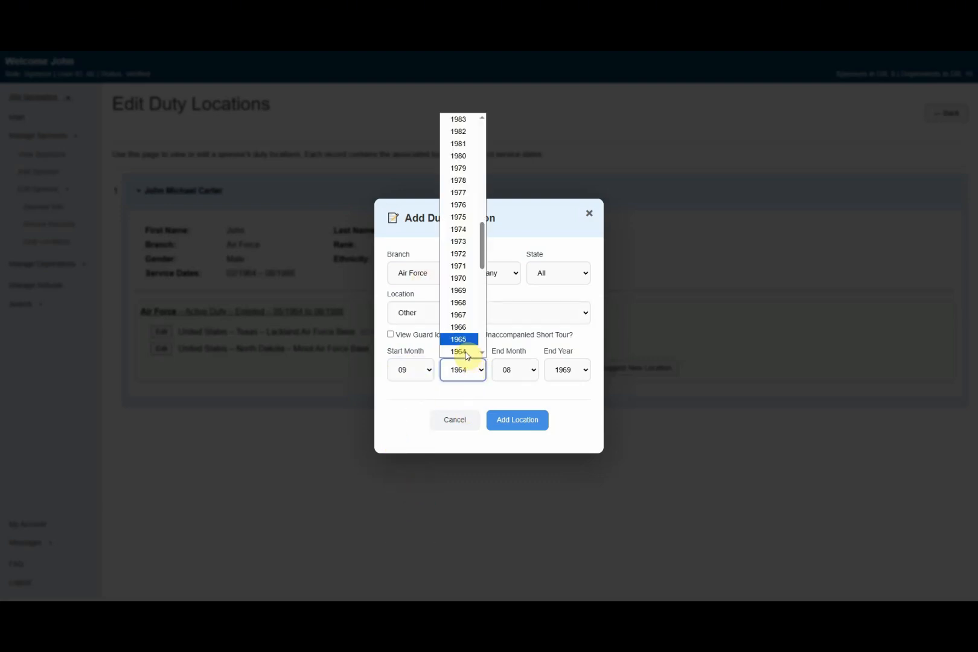
pyautogui.click(468, 291)
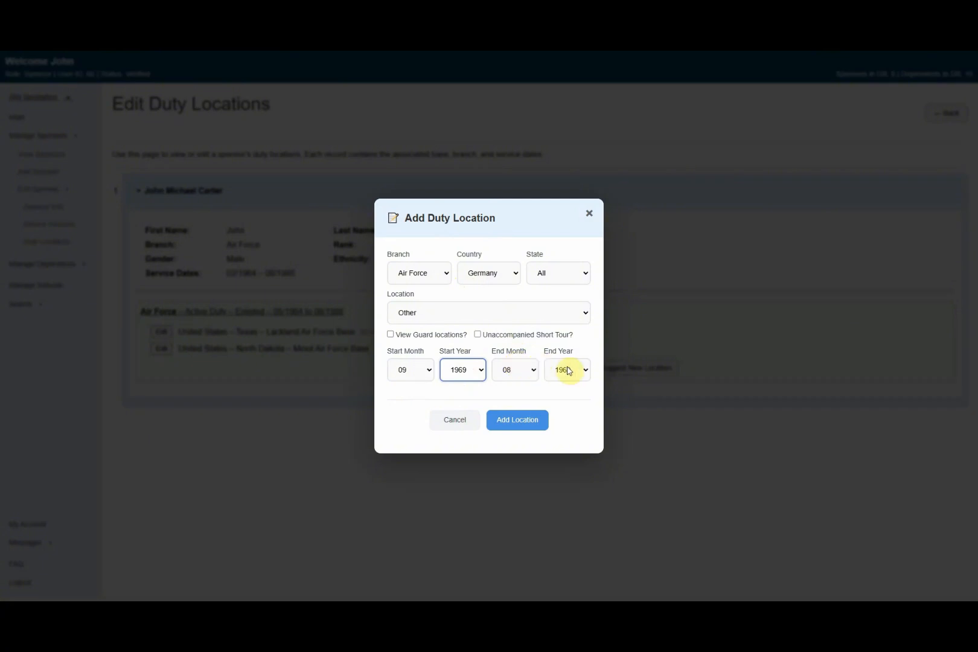
pyautogui.click(526, 370)
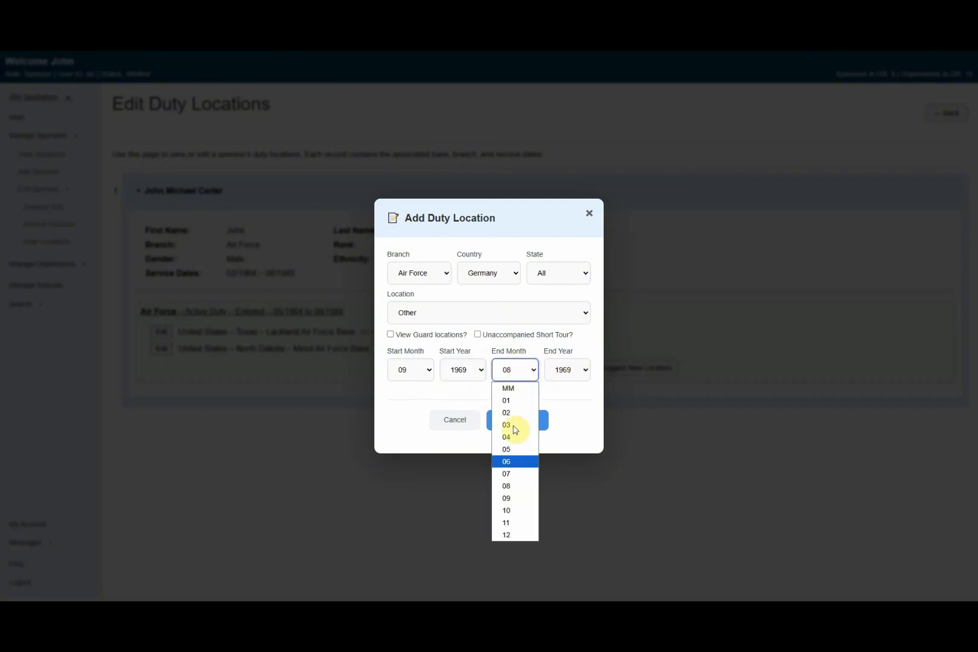
pyautogui.click(508, 401)
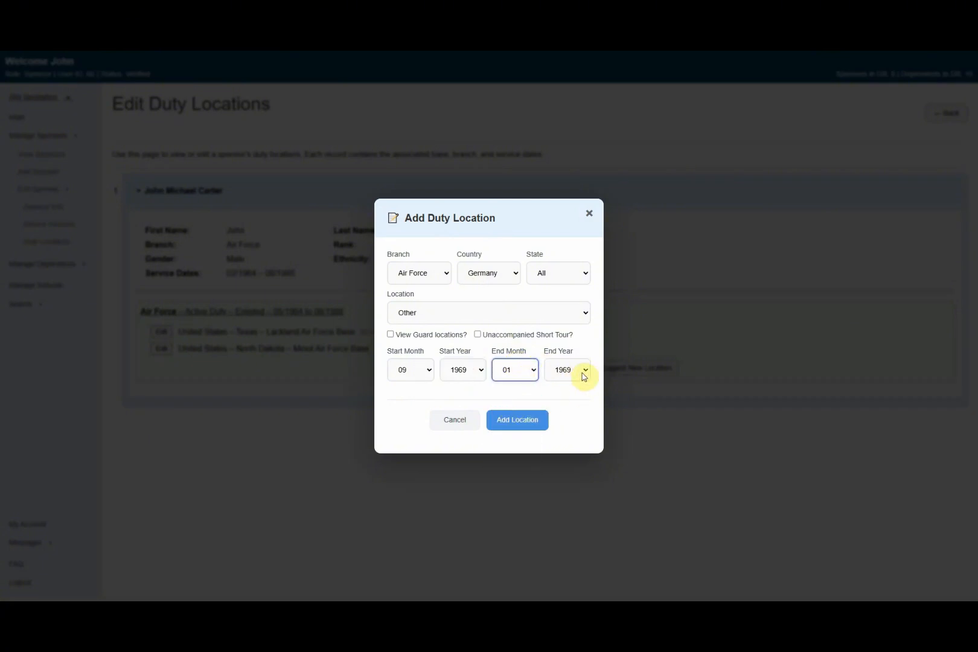
pyautogui.click(584, 370)
pyautogui.click(580, 307)
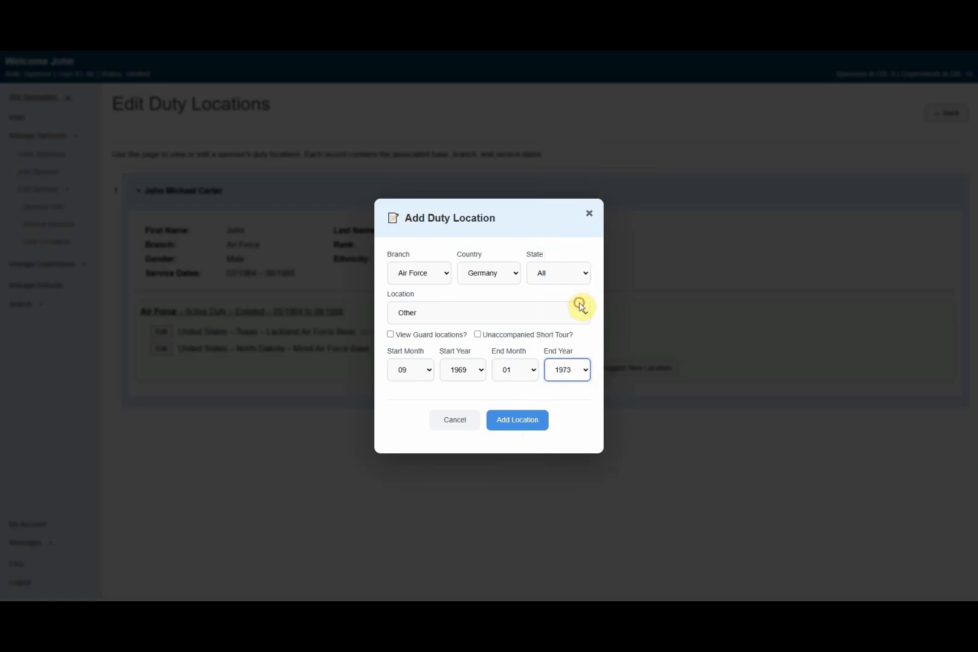
pyautogui.click(517, 420)
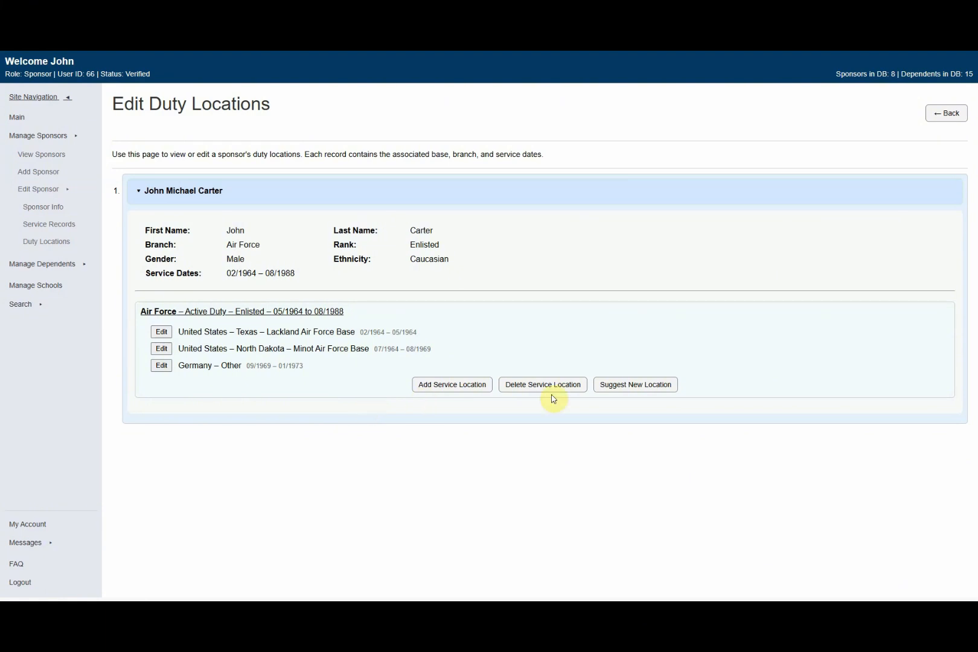
# - Start a new duty location suggestion for the Air Force, marked No (Active) for Guard, with Germany as the country and no state
pyautogui.click(644, 391)
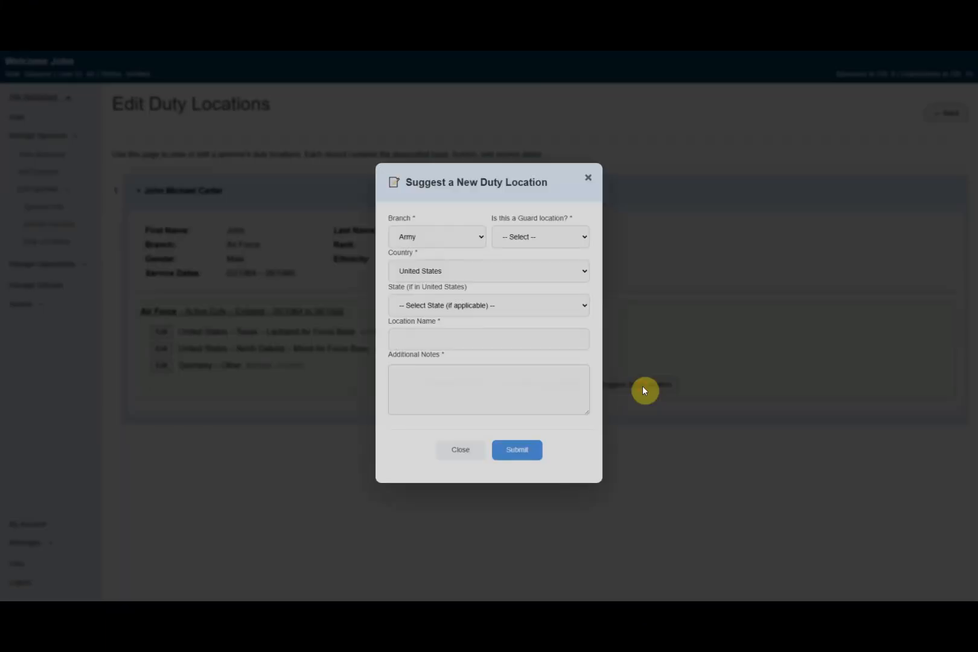
pyautogui.click(446, 238)
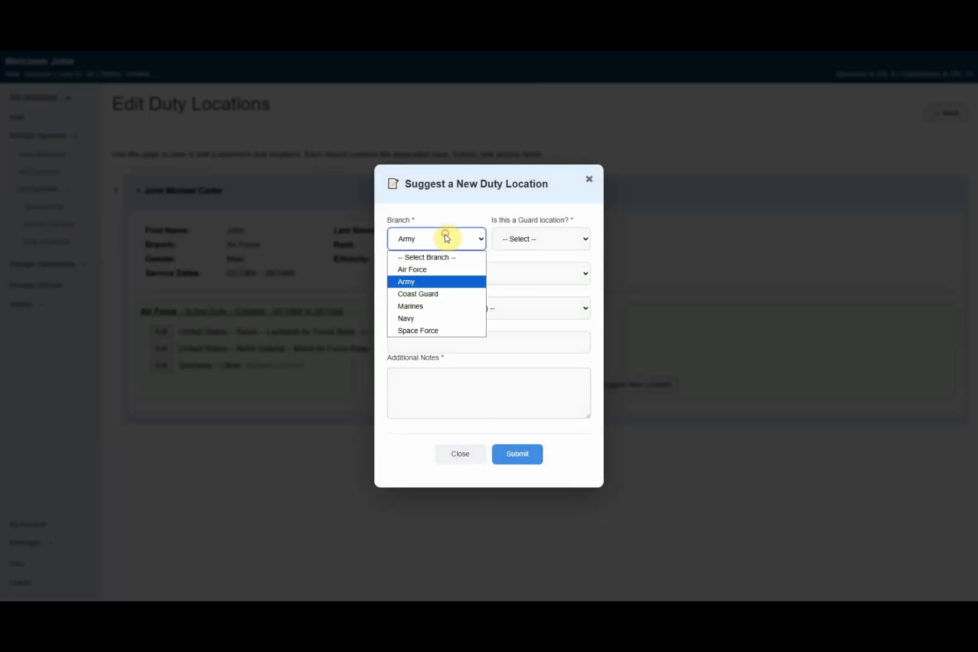
pyautogui.click(414, 270)
pyautogui.click(555, 239)
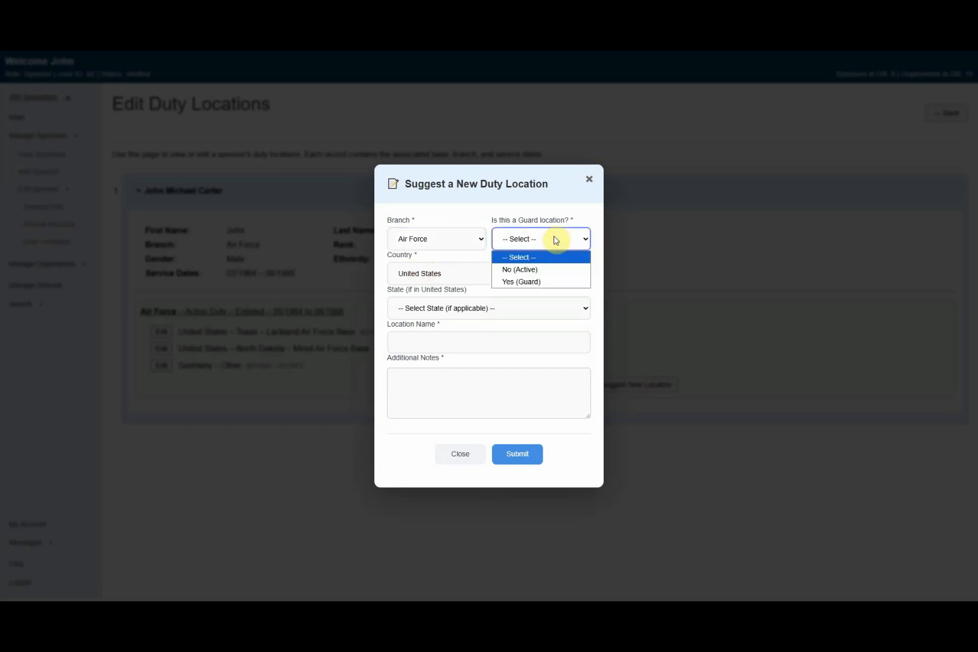
pyautogui.click(527, 269)
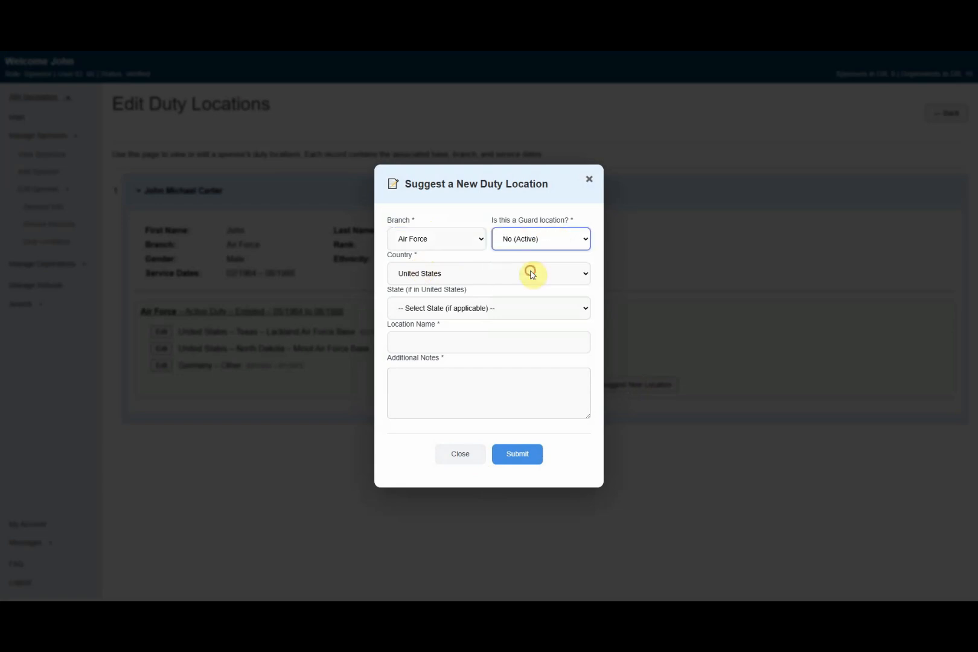
pyautogui.click(446, 274)
pyautogui.scroll(5, 470, 404)
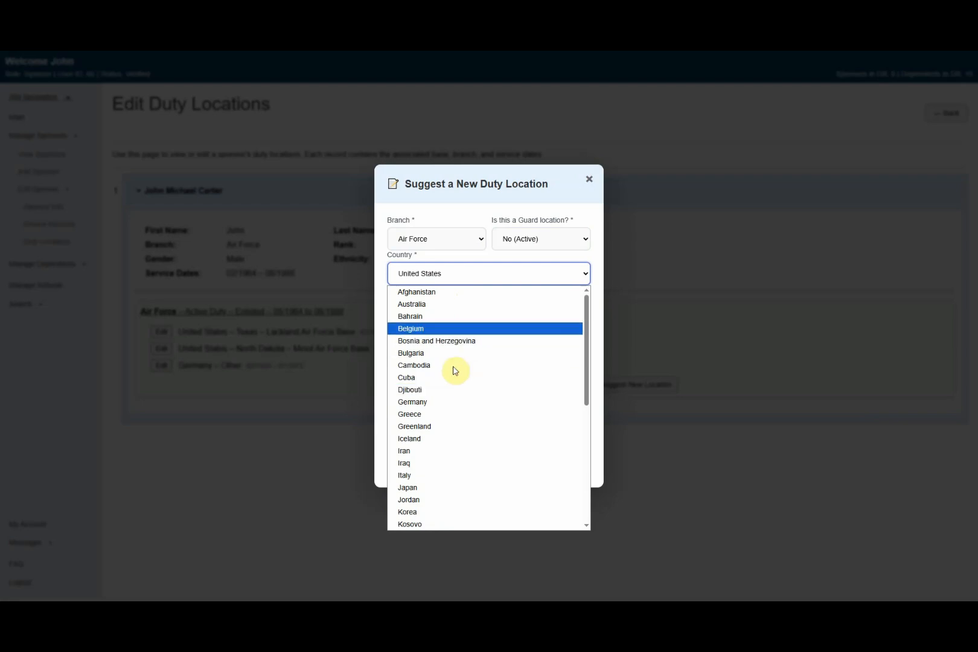
pyautogui.click(422, 402)
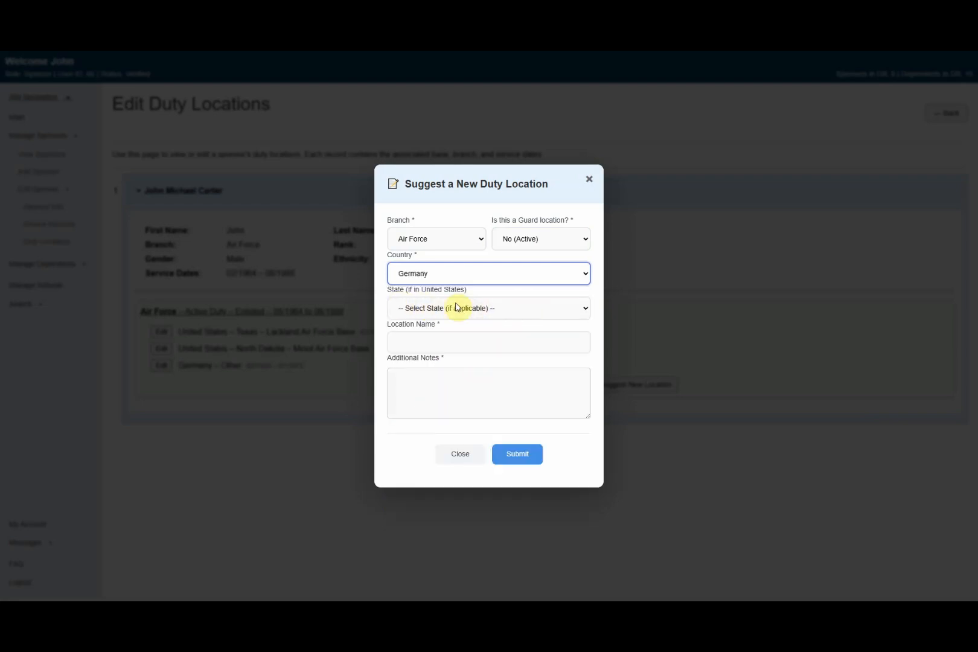
pyautogui.click(523, 309)
pyautogui.click(523, 308)
# - Name the suggested location Ramstein AB, add the note "Base located near Frankfurt, Germany at that time", submit the suggestion and close the form
pyautogui.click(409, 343)
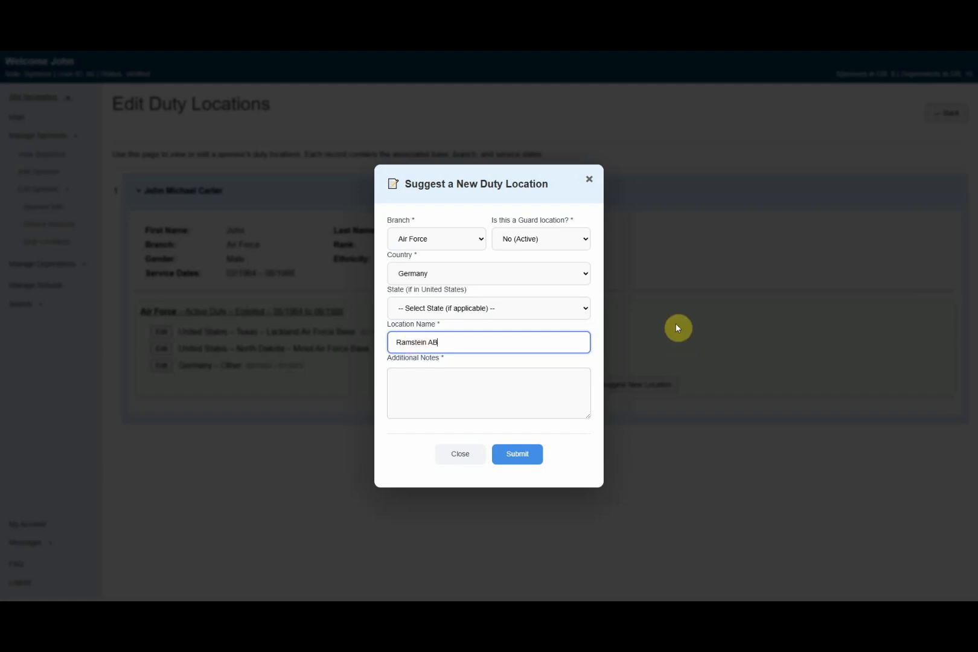
pyautogui.click(412, 384)
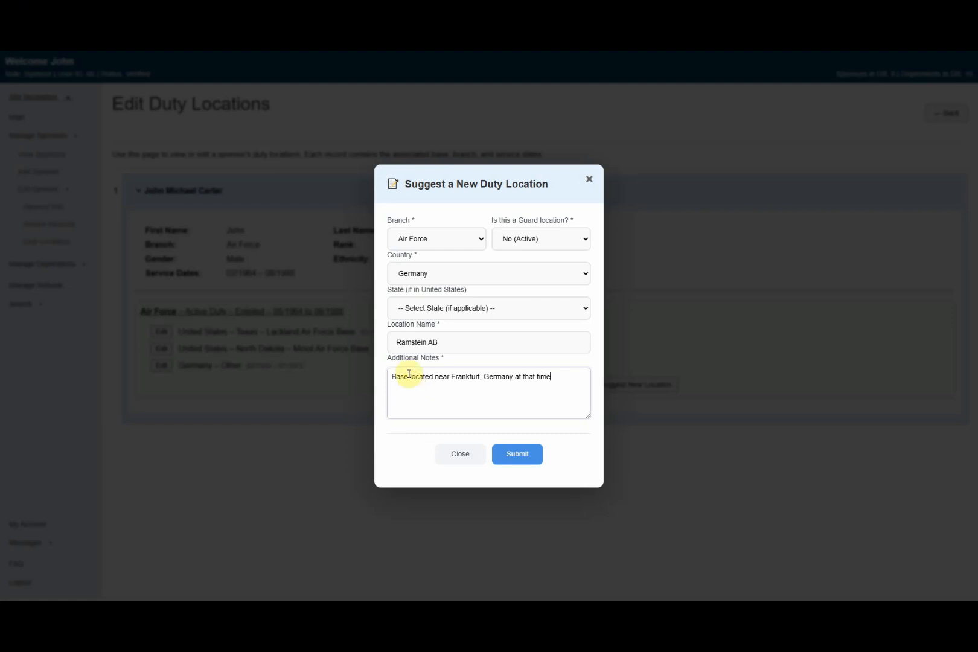
pyautogui.click(520, 460)
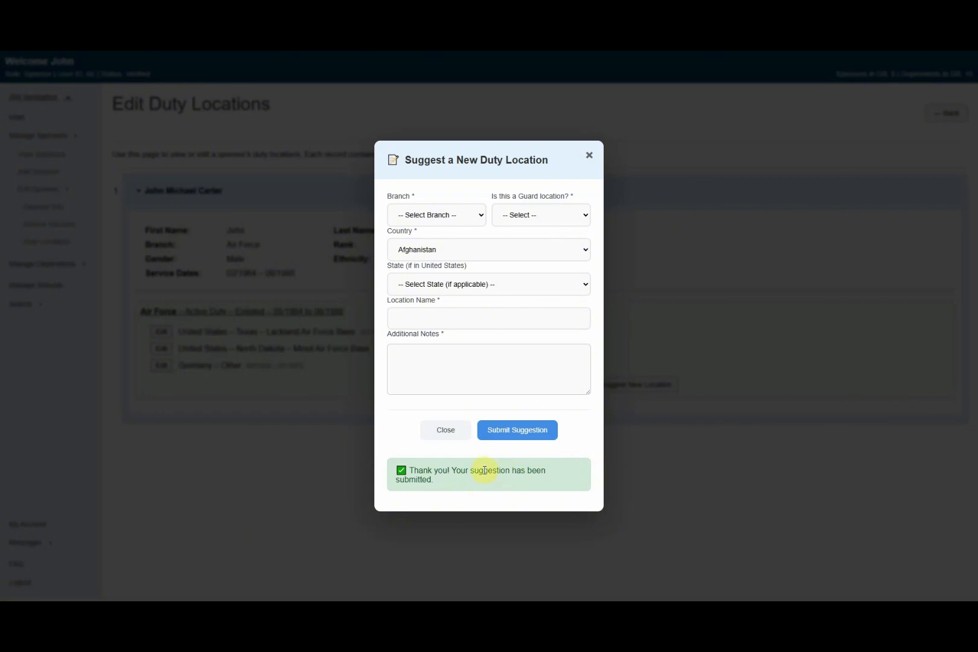
pyautogui.click(438, 431)
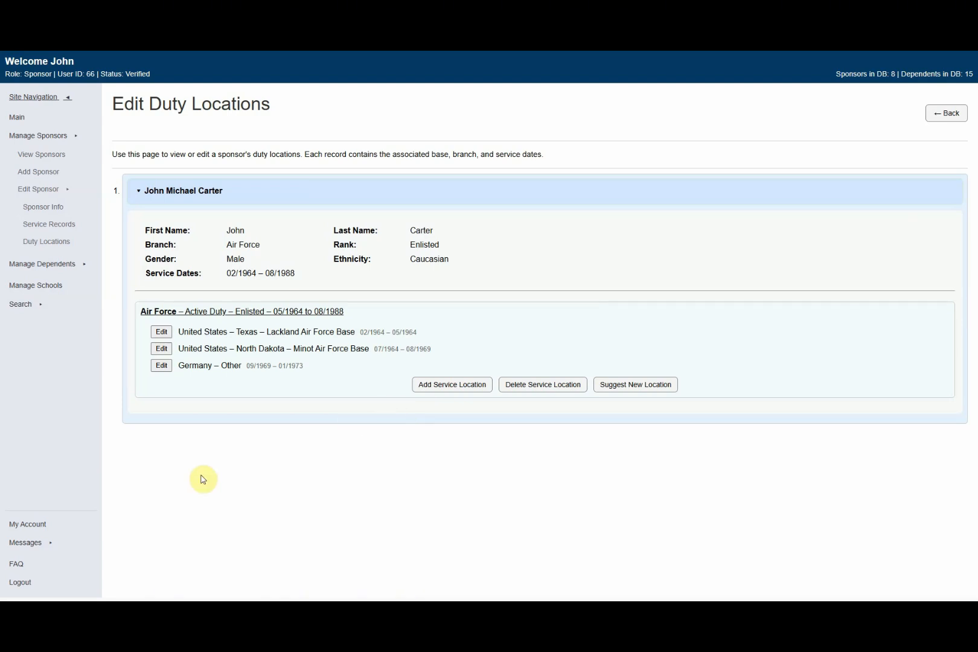
pyautogui.click(51, 543)
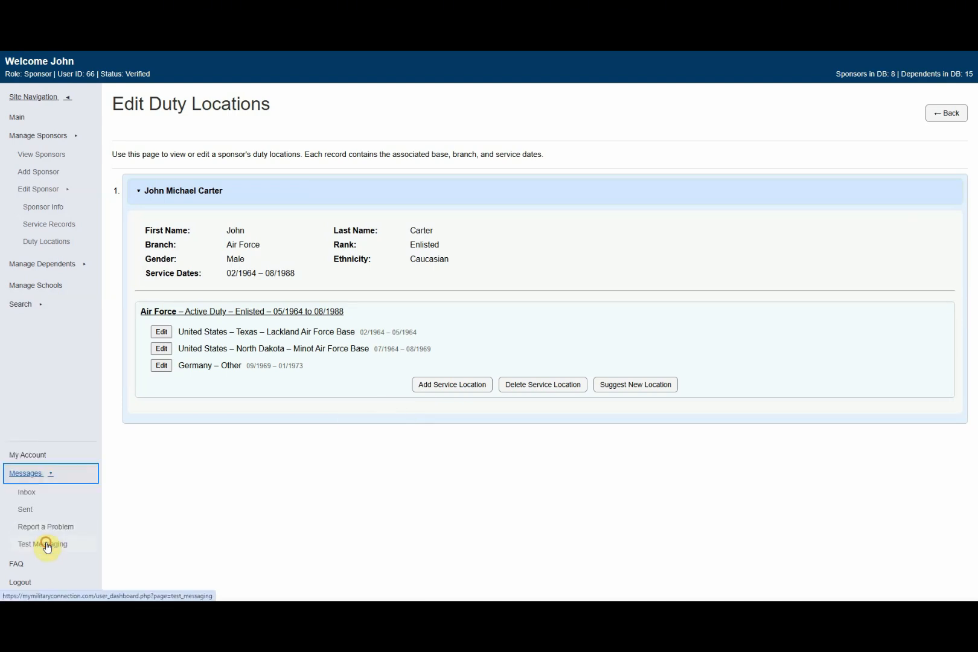
pyautogui.click(51, 475)
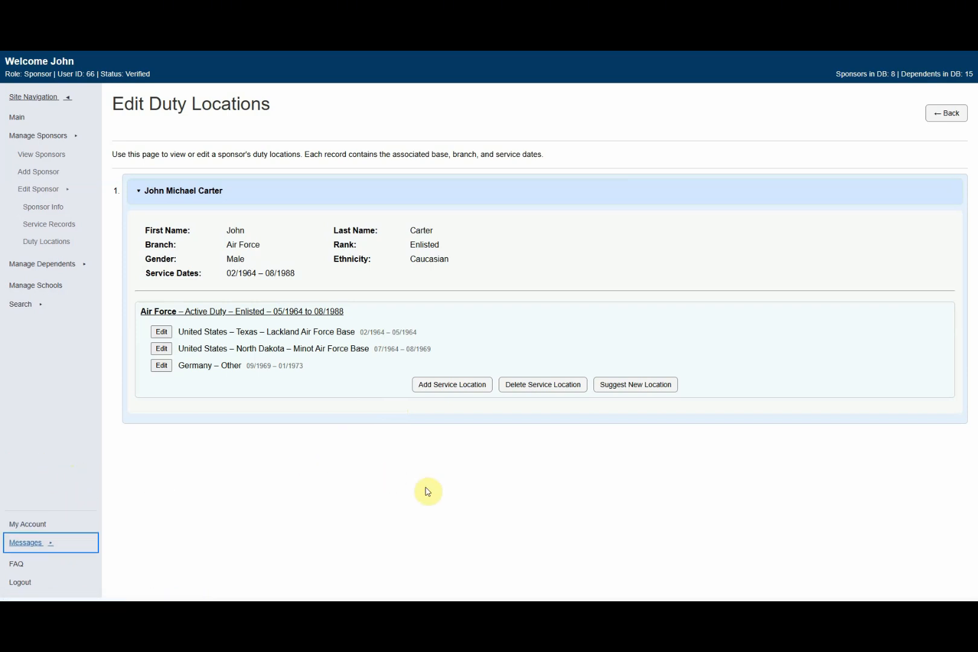
pyautogui.click(232, 500)
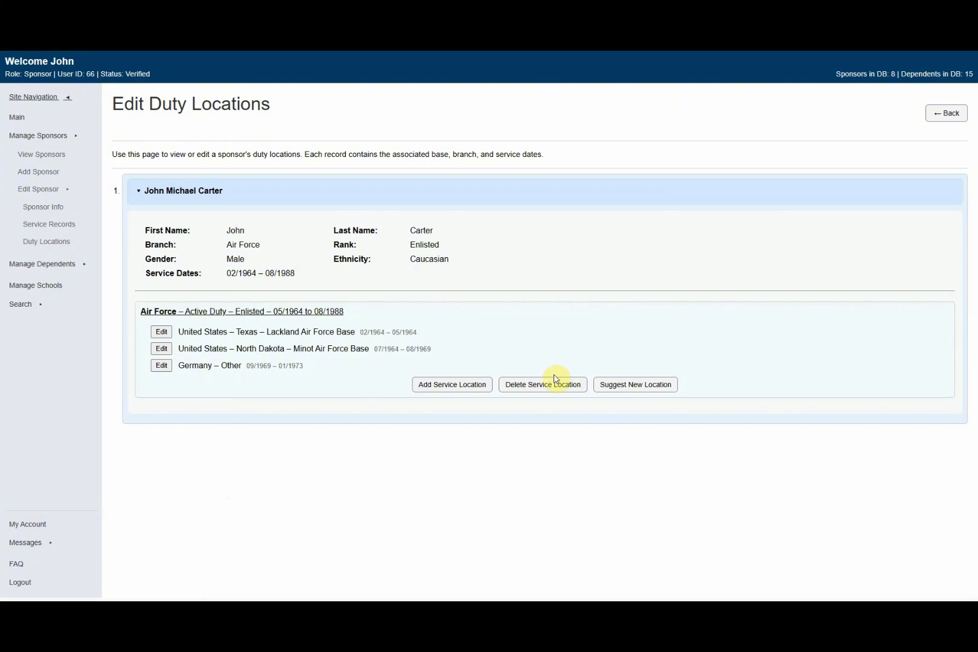
# - Change the Germany duty location from Other to Ramstein Air Base, save and confirm the change, and close the form
pyautogui.click(159, 366)
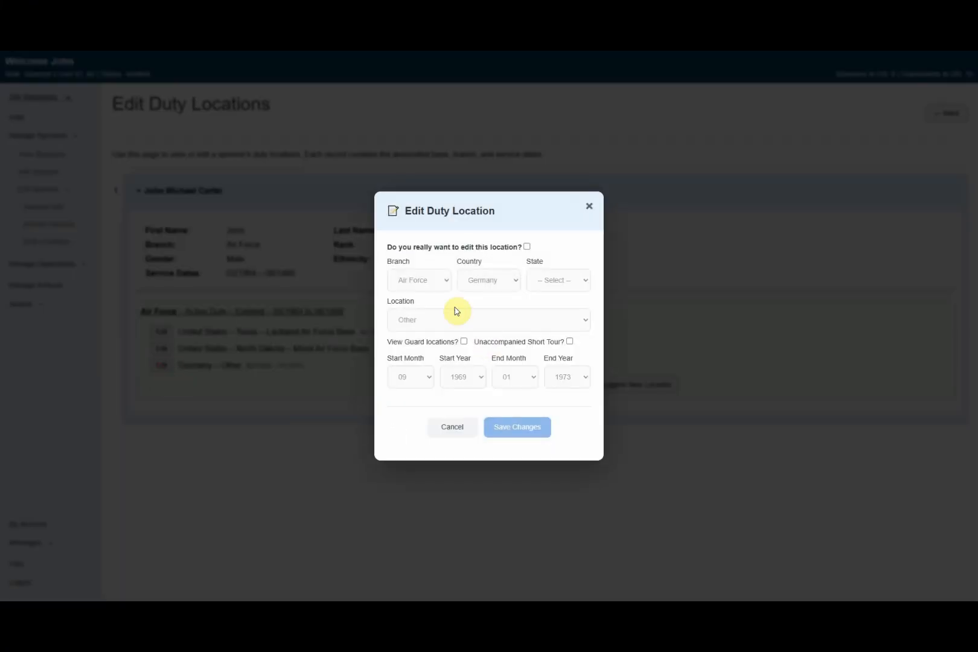
pyautogui.click(527, 246)
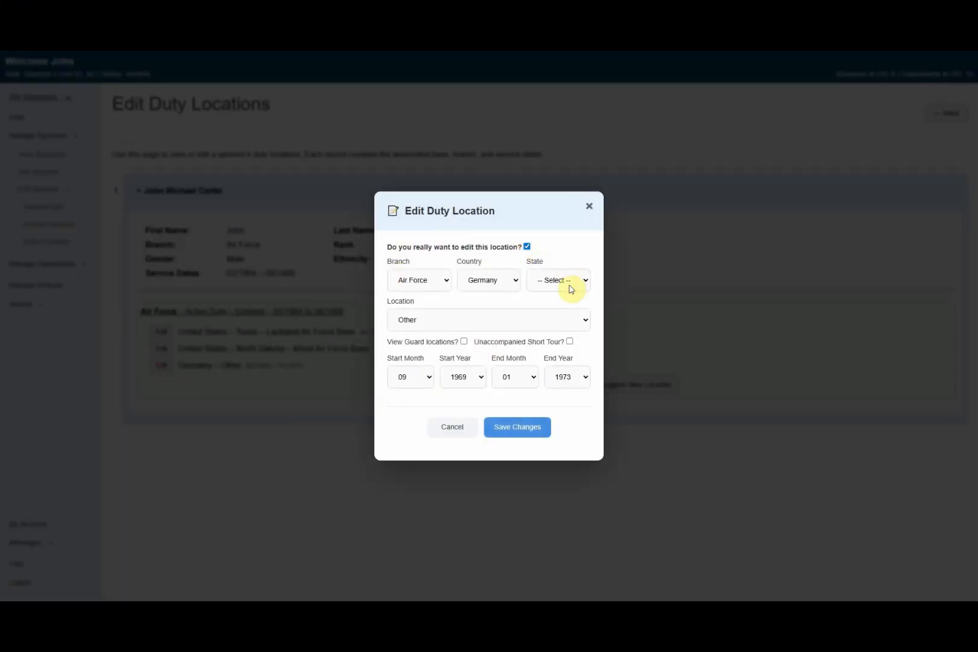
pyautogui.click(430, 321)
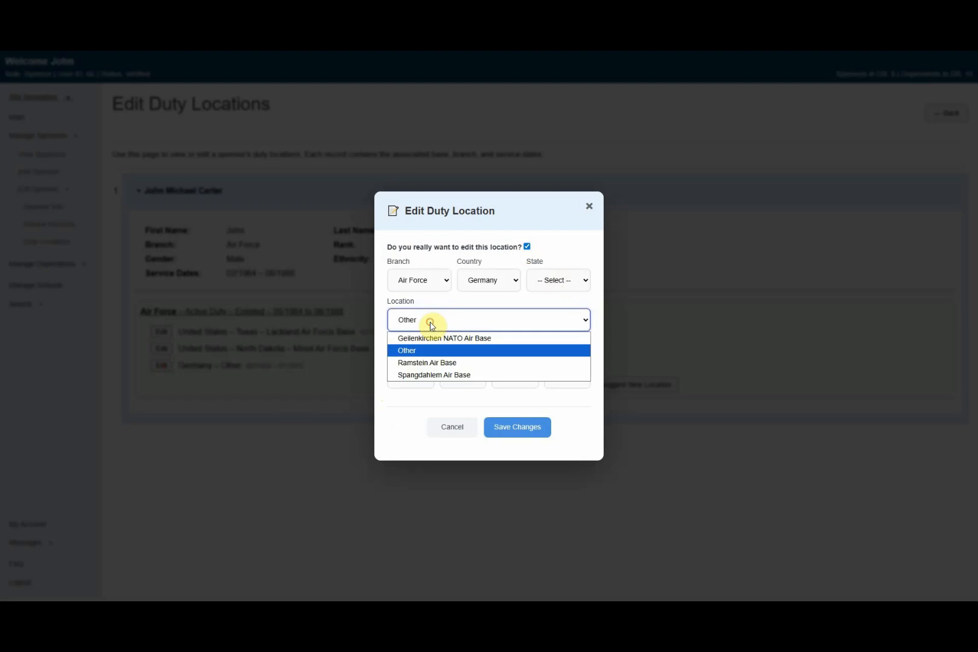
pyautogui.click(477, 363)
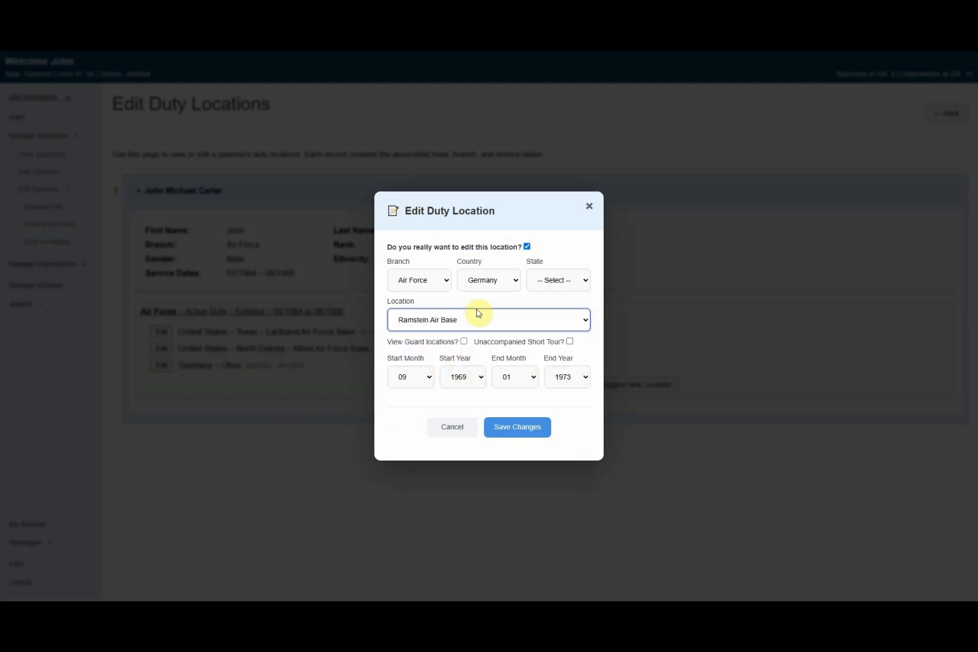
pyautogui.click(516, 429)
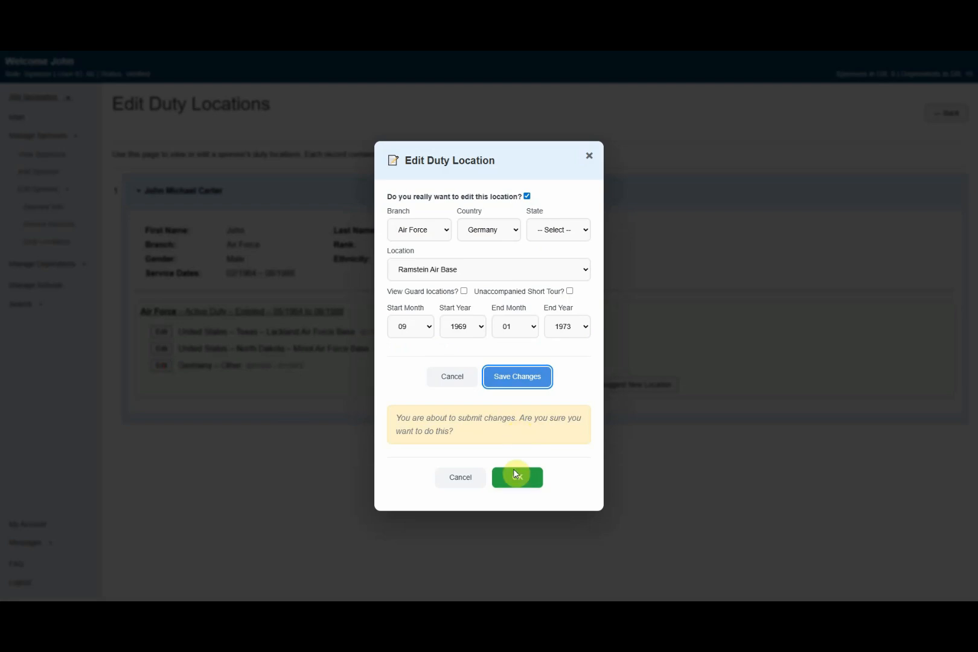
pyautogui.click(513, 473)
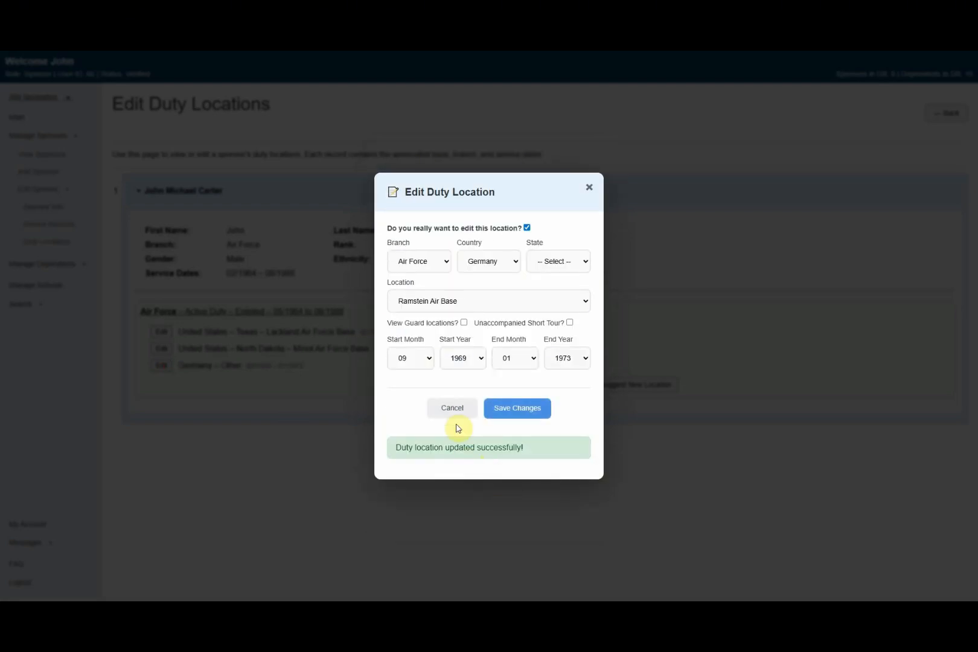
pyautogui.click(450, 409)
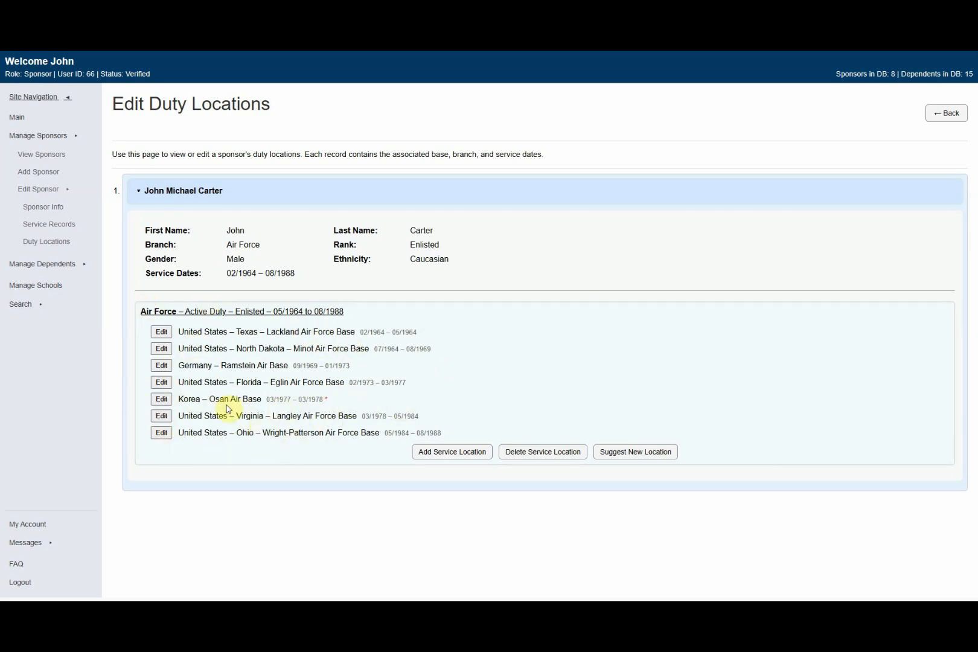
pyautogui.doubleClick(326, 399)
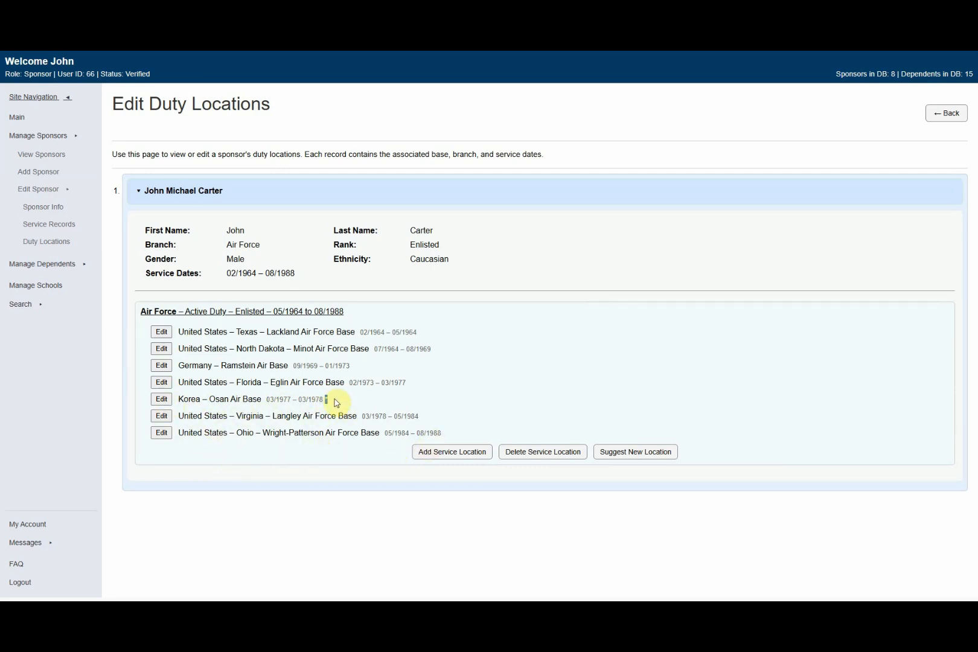
# - Check the unaccompanied short tour setting in the Osan Air Base duty location's edit form, unlock its fields and cancel without saving
pyautogui.click(166, 402)
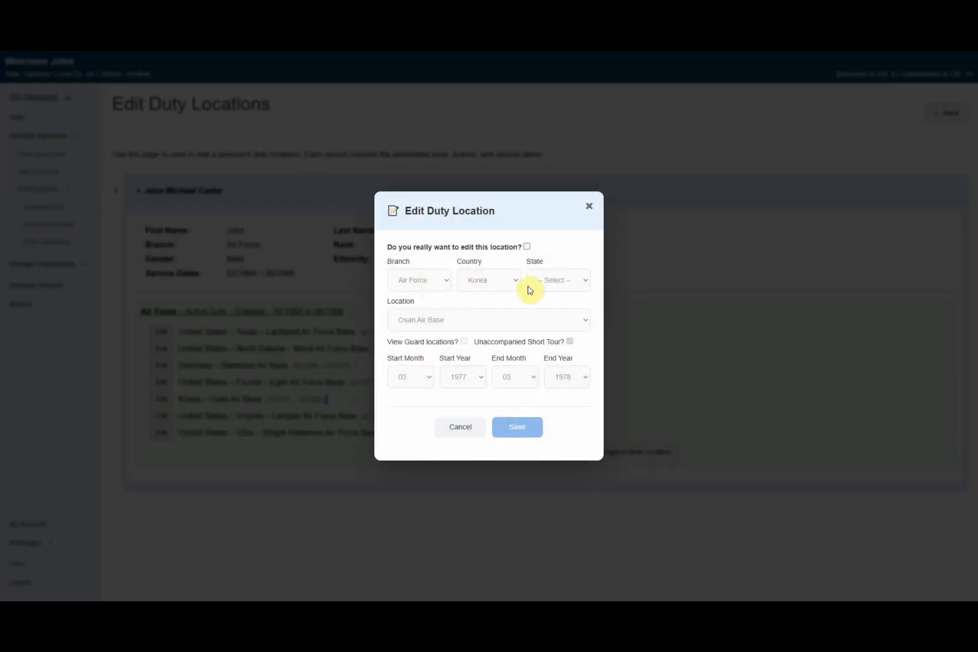
pyautogui.click(527, 246)
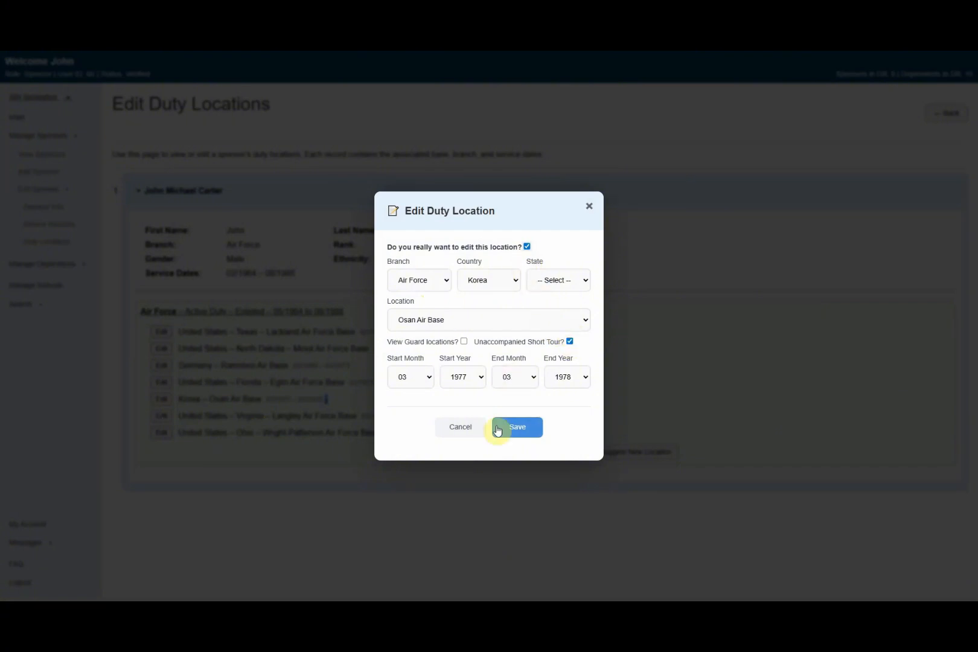
pyautogui.click(457, 431)
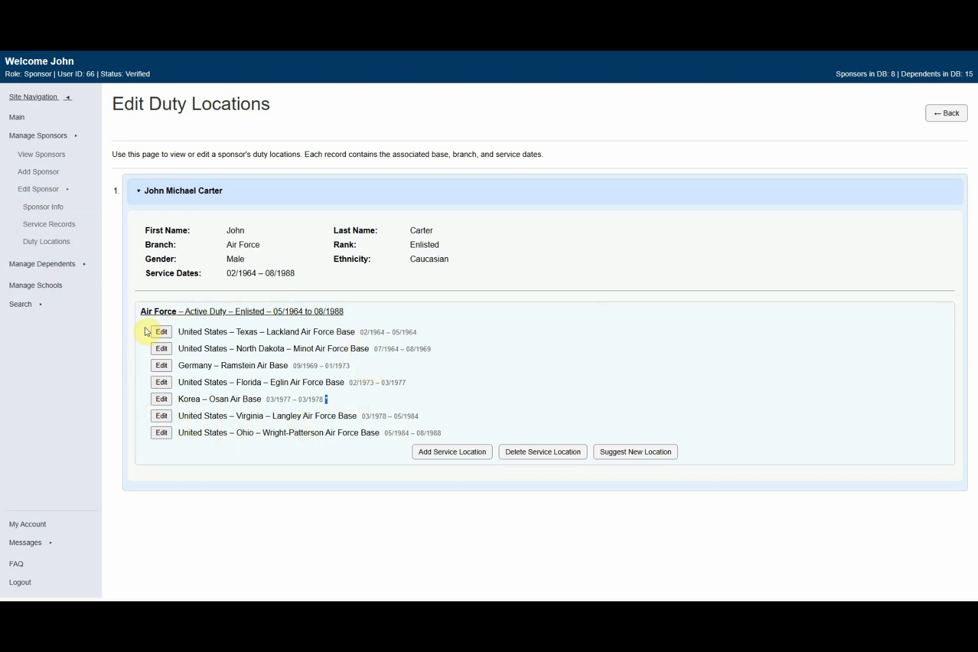
pyautogui.click(438, 406)
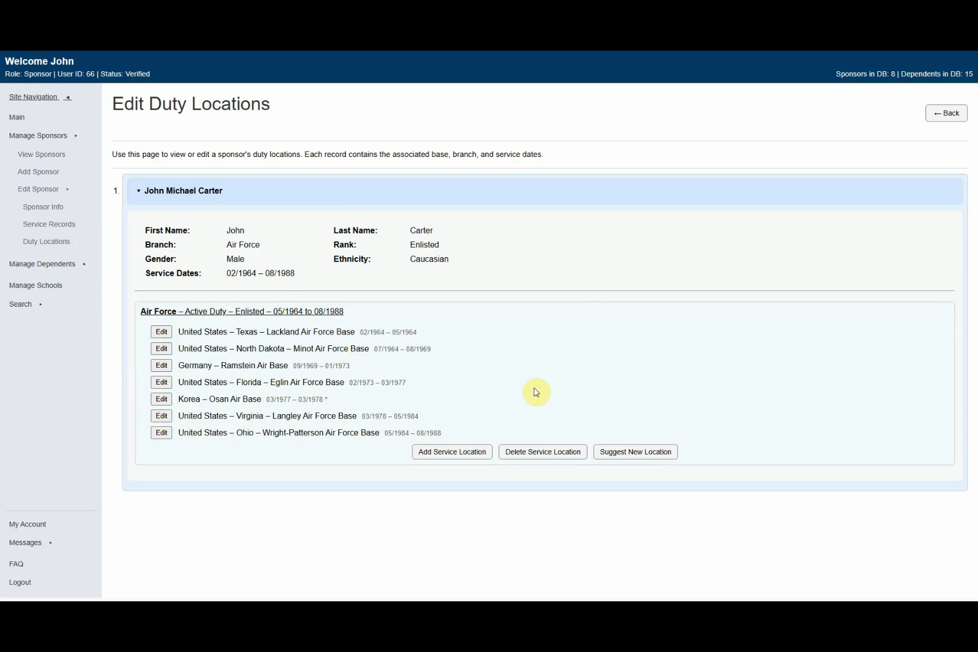
# - View the sponsor's read-only record and examine the Air Force service dates and the unaccompanied short tour footnote under the duty locations
pyautogui.click(46, 156)
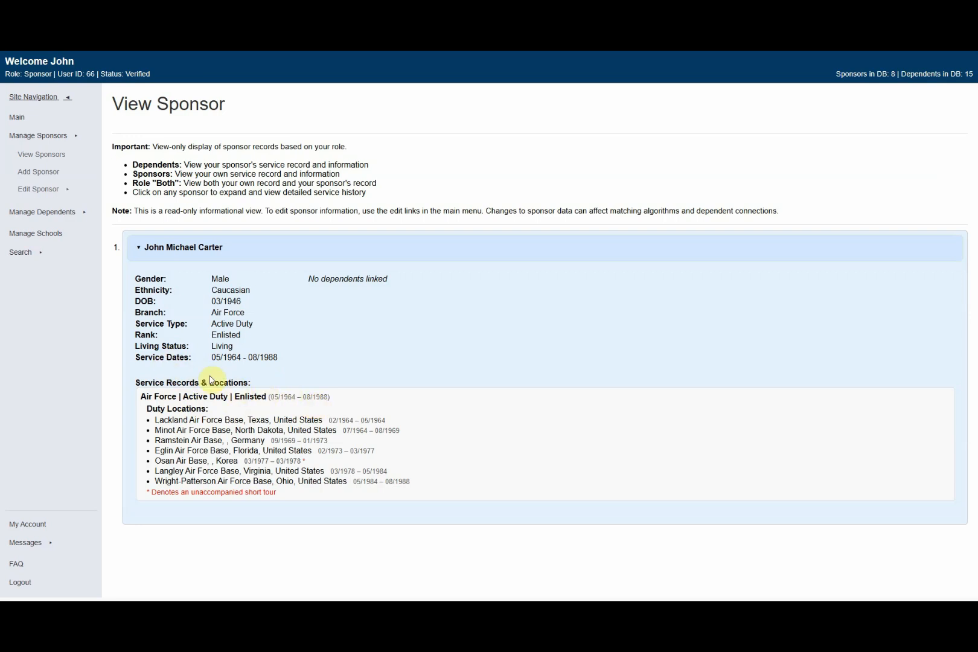
pyautogui.moveTo(270, 397); pyautogui.dragTo(327, 407)
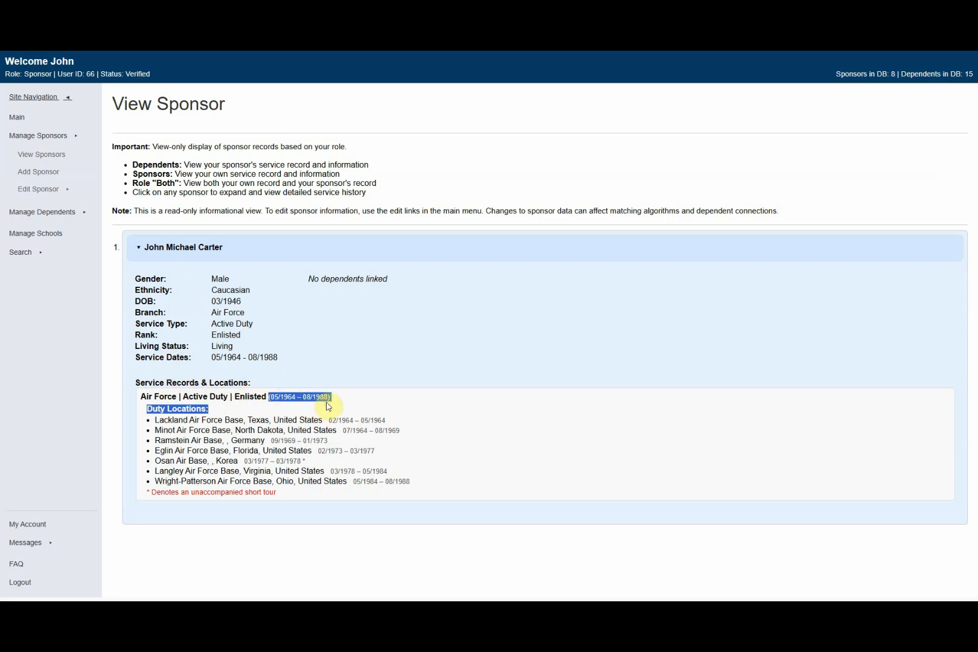
pyautogui.click(328, 405)
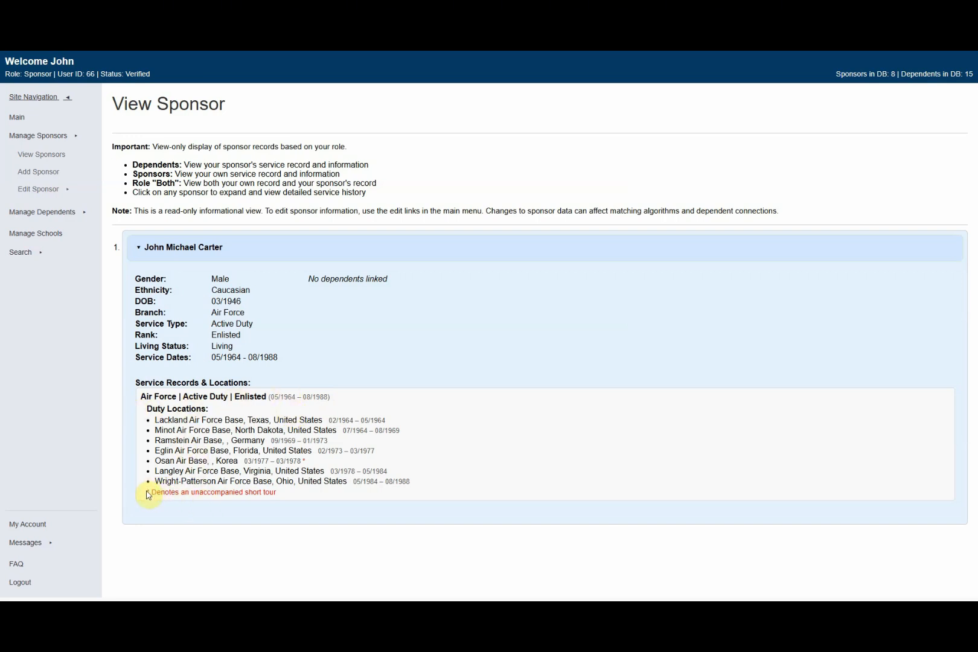
pyautogui.moveTo(148, 495); pyautogui.dragTo(274, 503)
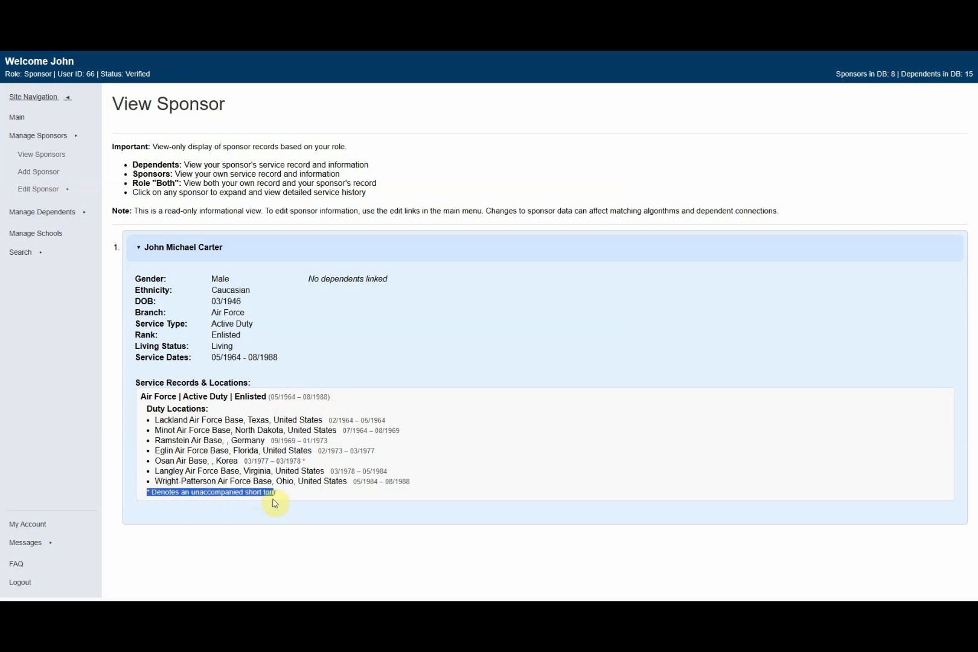
pyautogui.click(310, 466)
pyautogui.click(311, 491)
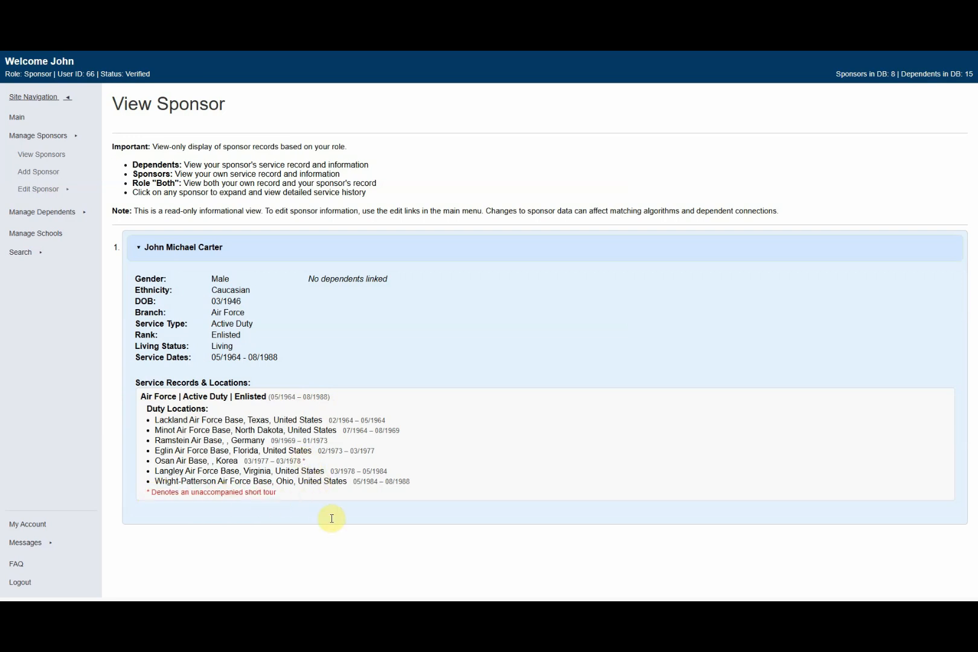